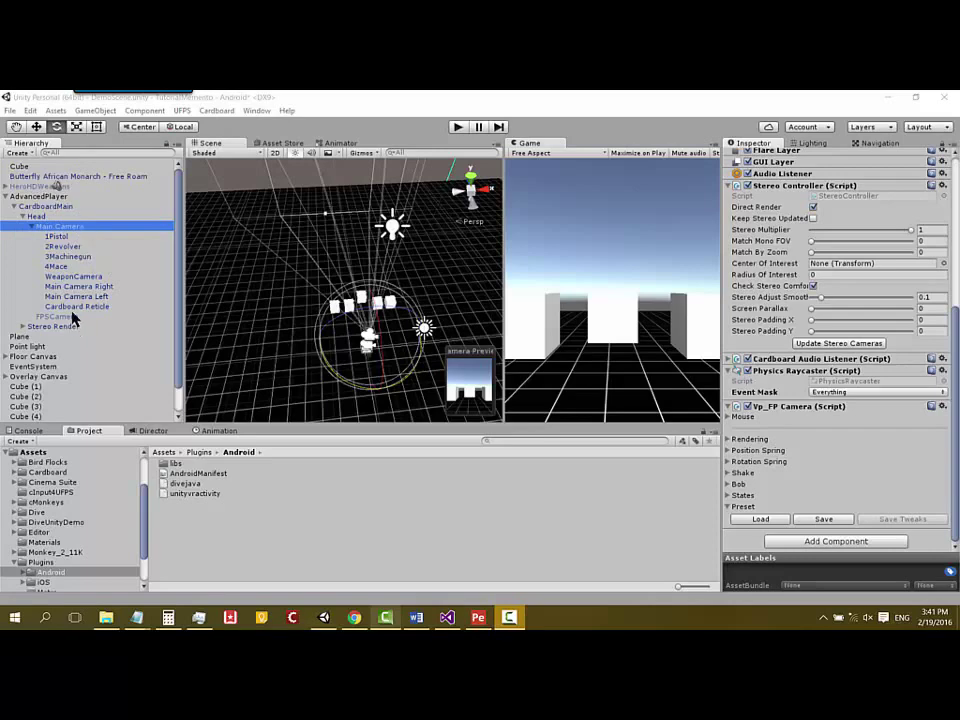
Inspect Main Camera under Head, then FPSCamera's Camera, Vp_FP Camera and Freeze Position settings
click(57, 236)
click(60, 226)
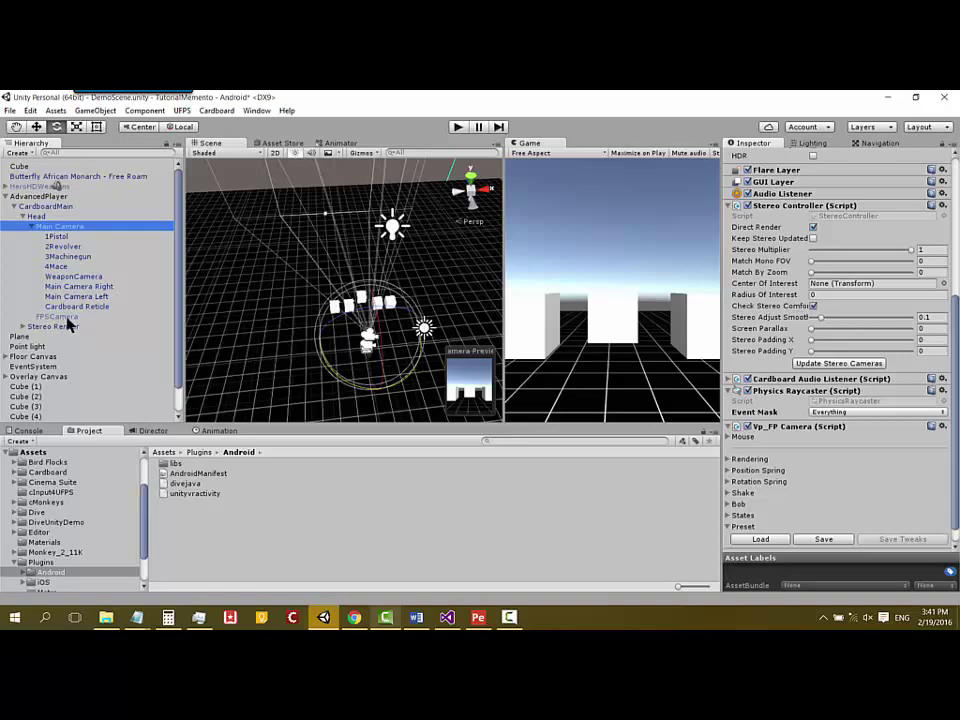
click(62, 226)
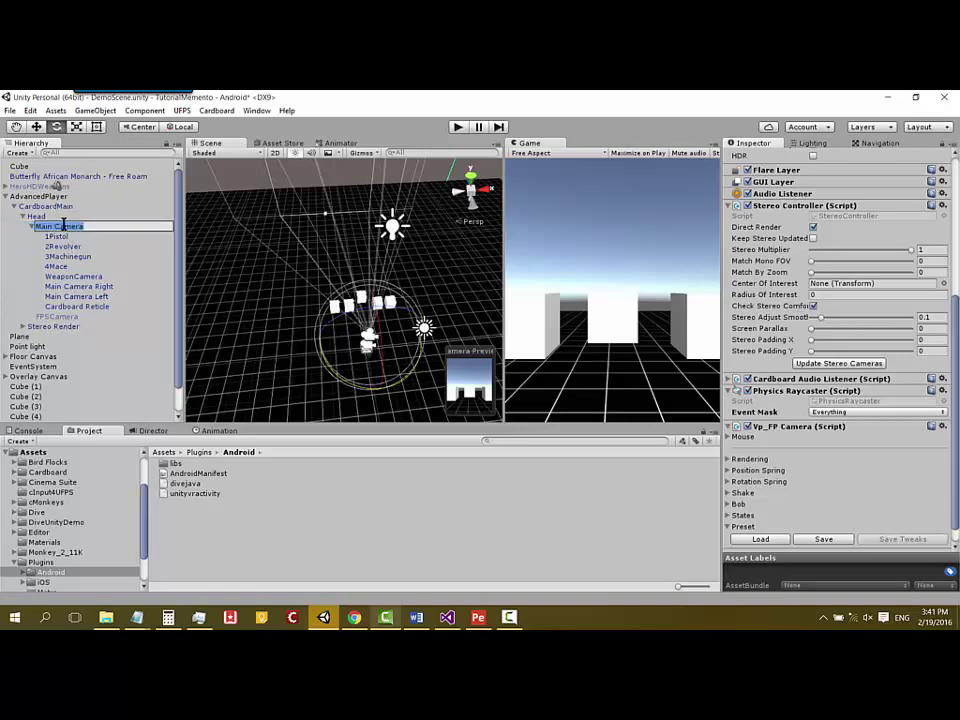
click(66, 237)
click(63, 228)
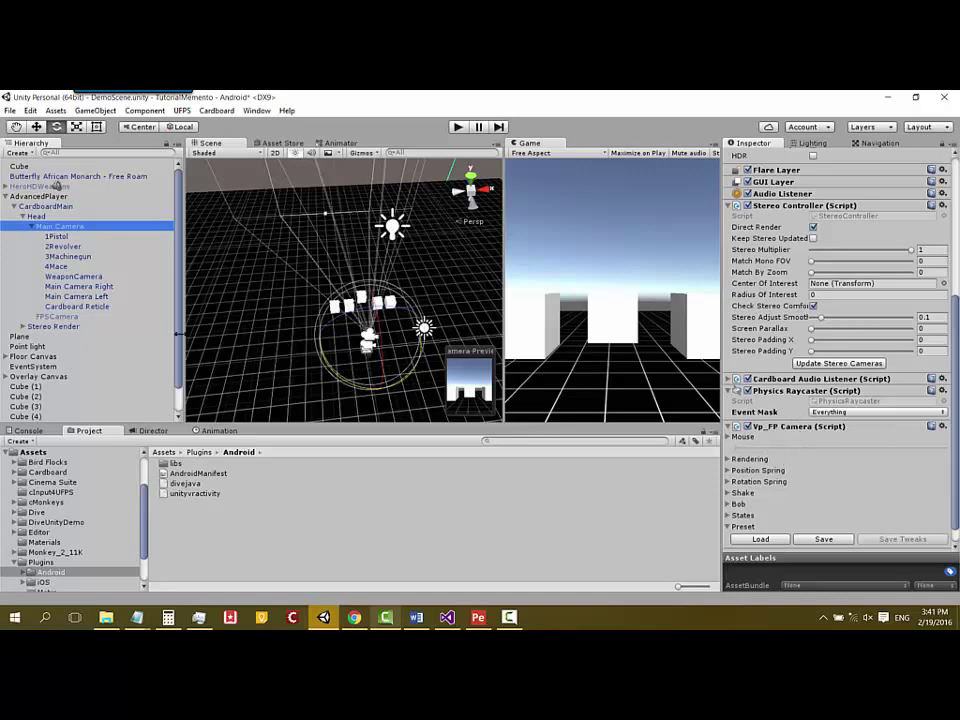
click(60, 316)
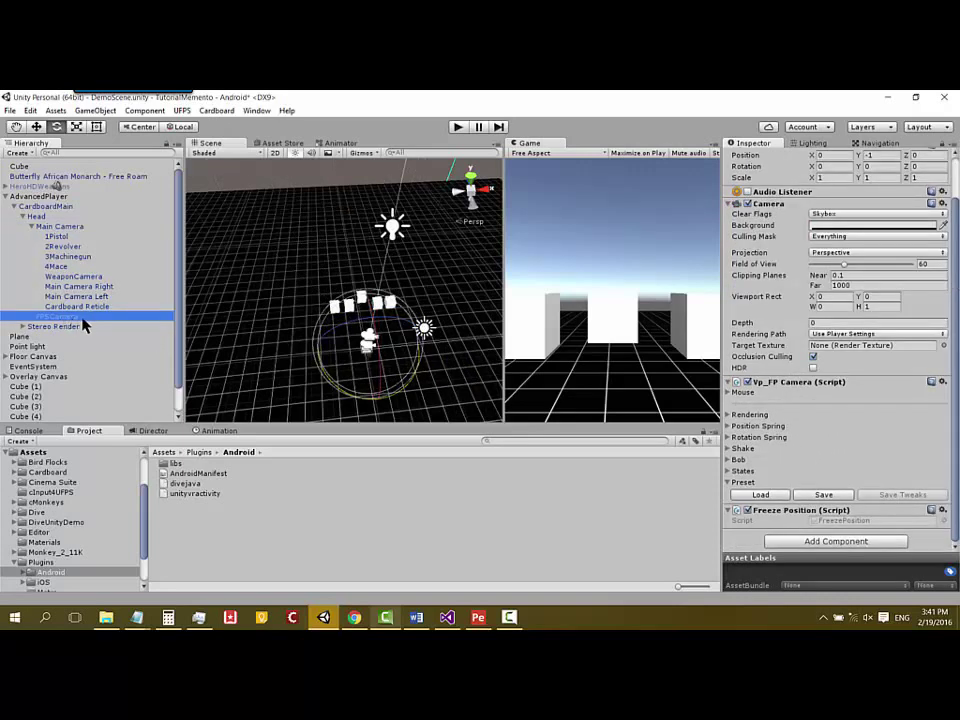
click(80, 226)
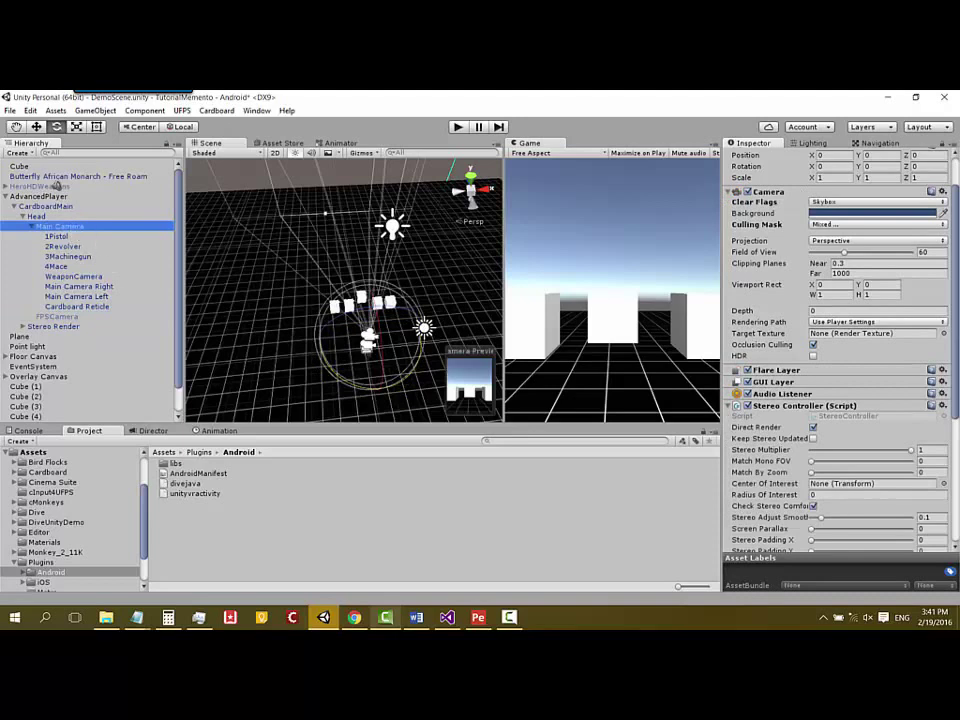
scroll(860, 470, down, 5)
scroll(820, 462, down, 2)
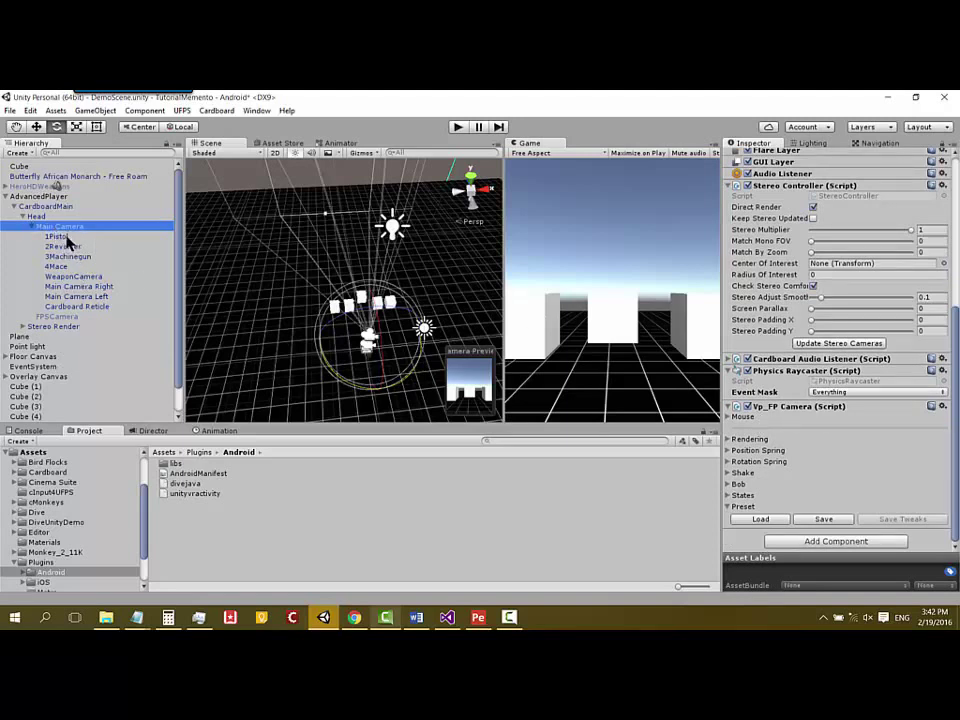
scroll(760, 300, up, 10)
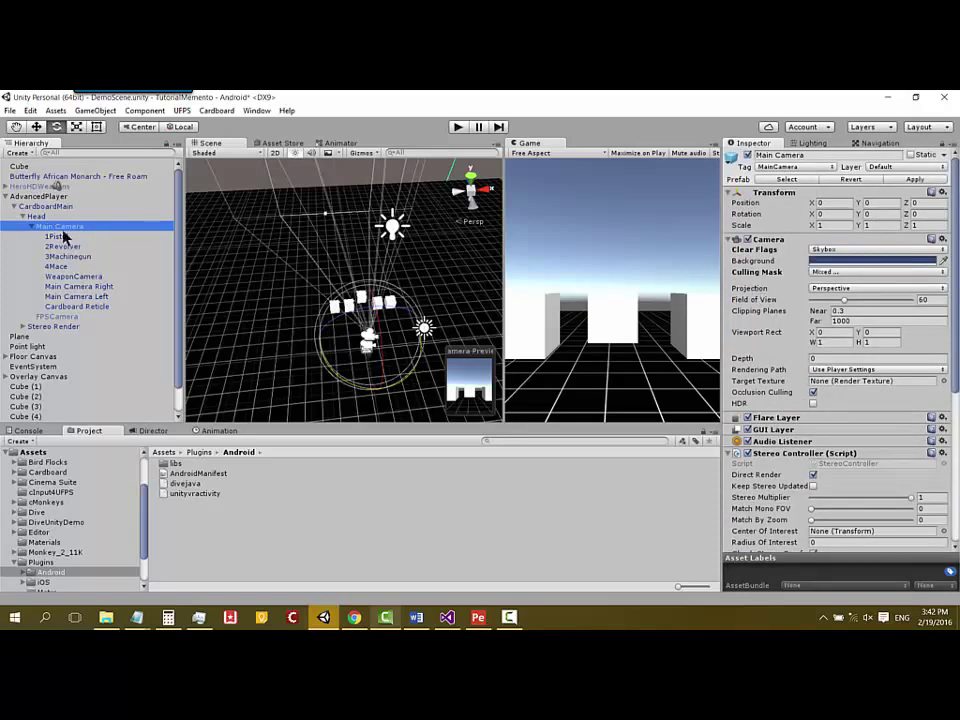
scroll(143, 213, down, 2)
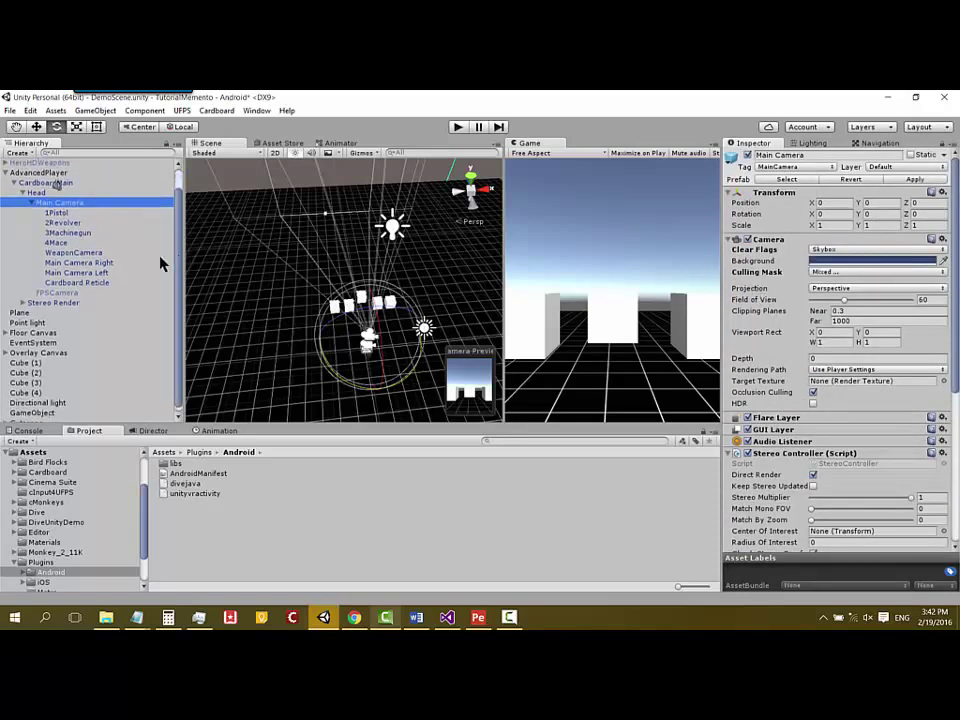
click(116, 262)
key(Up)
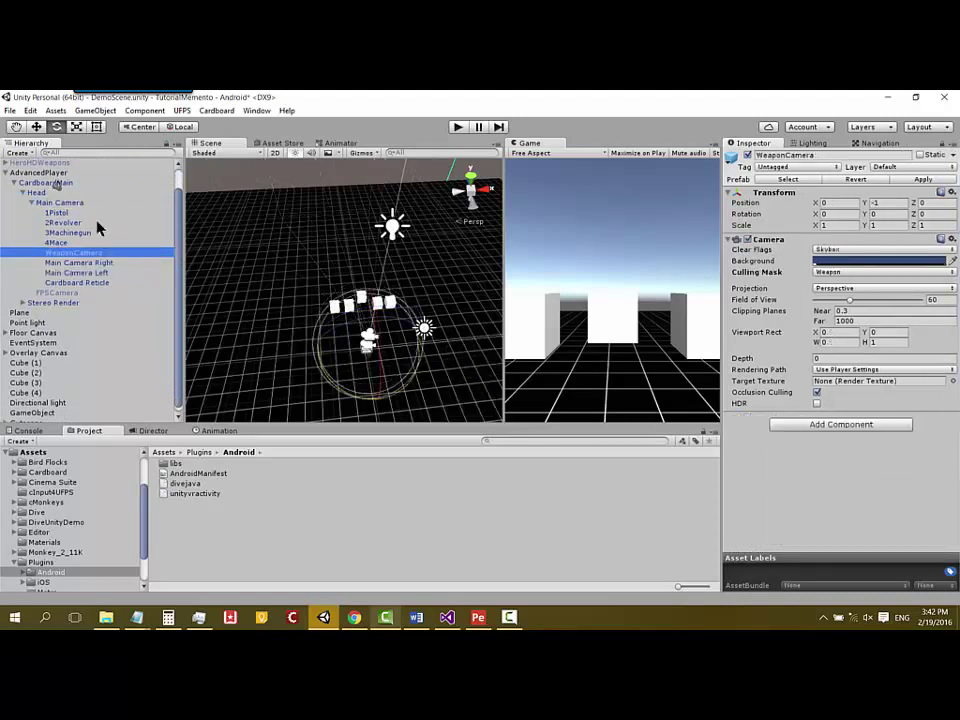
key(Down)
key(Down)
key(Up)
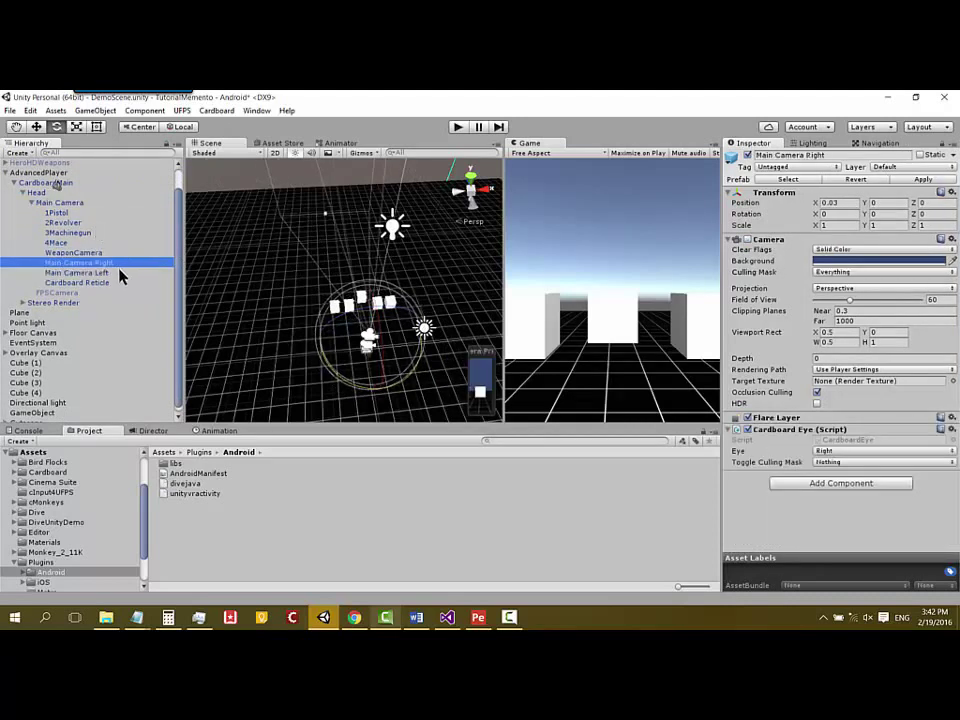
key(Down)
key(Up)
key(Down)
key(Up)
key(Down)
key(Up)
key(Down)
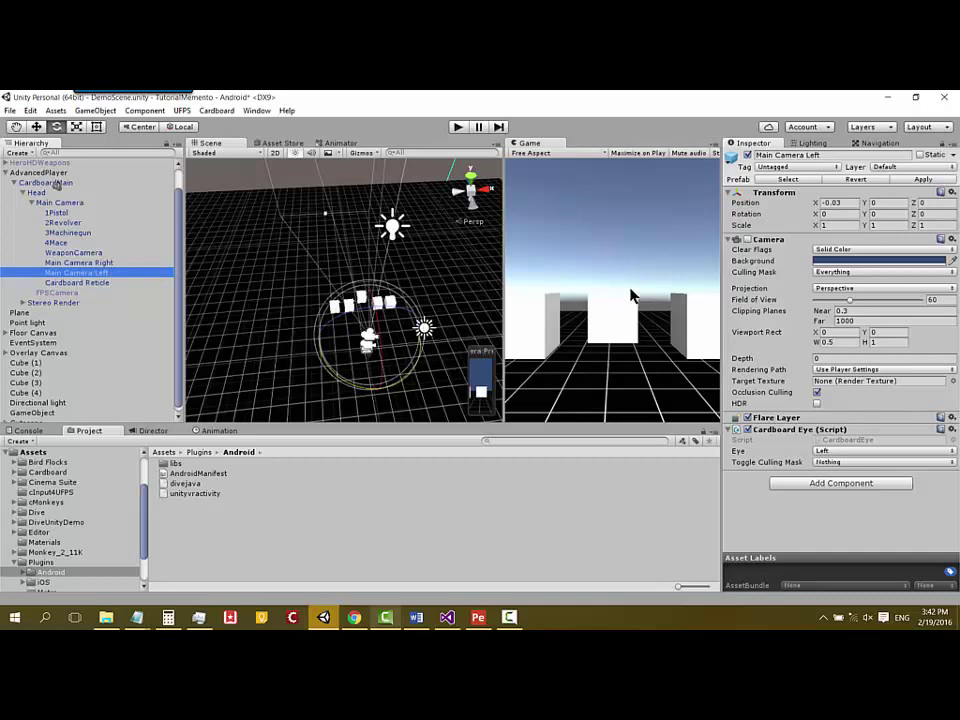
click(50, 293)
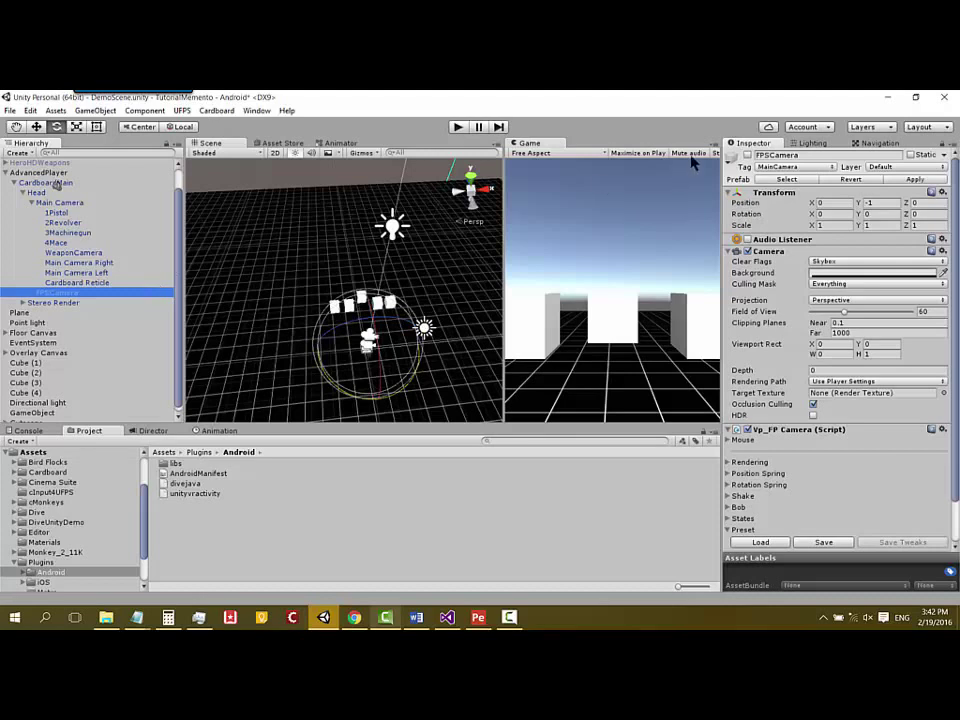
click(602, 146)
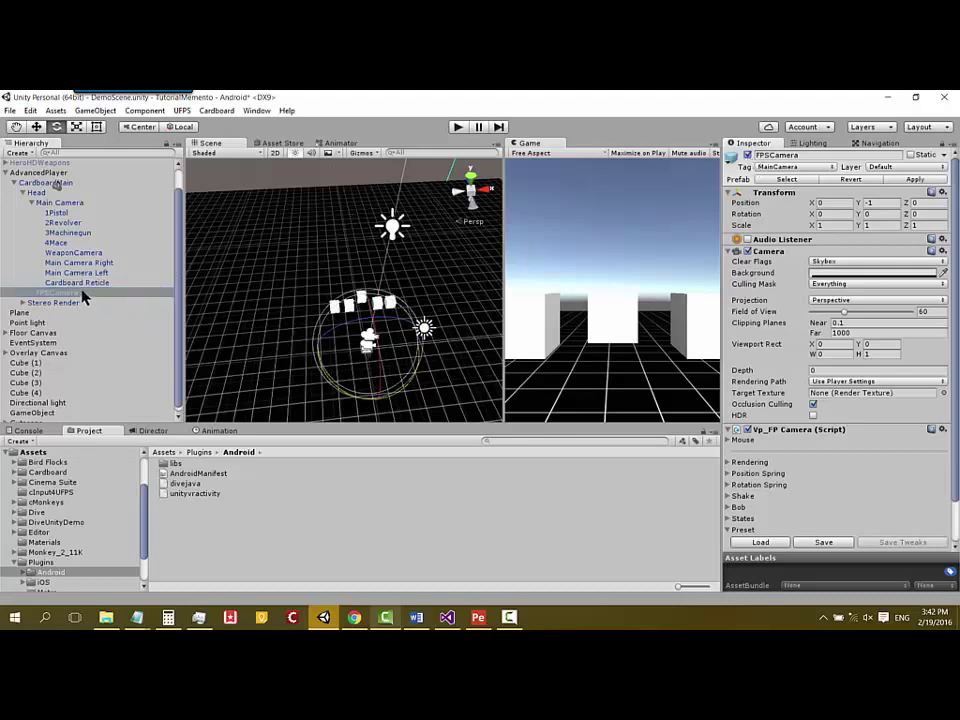
click(748, 252)
click(748, 251)
click(836, 354)
text(1)
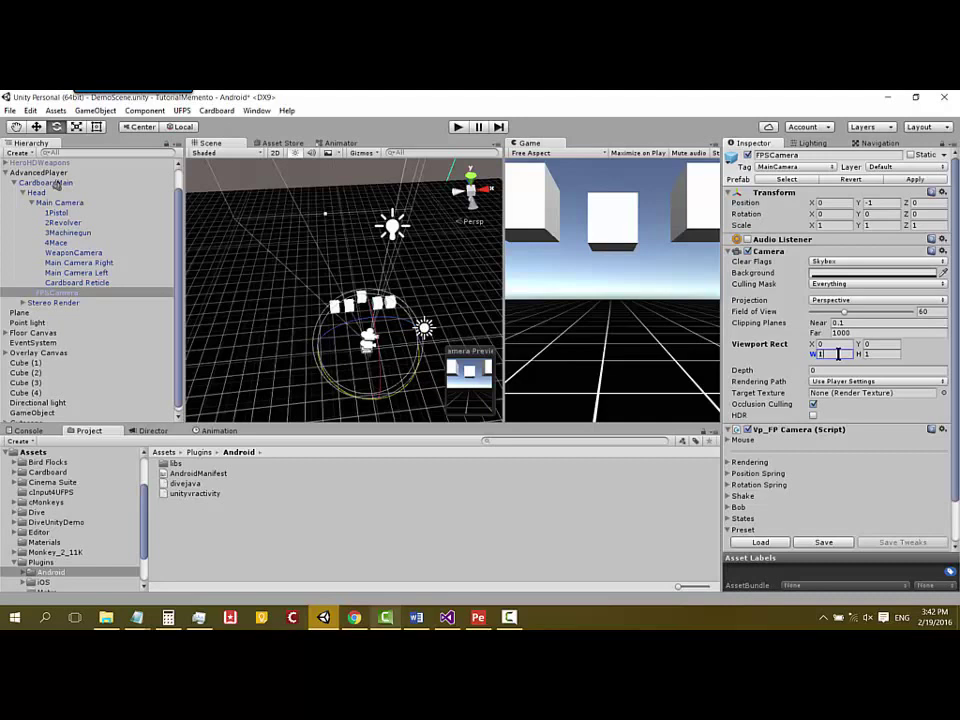
key(BackSpace)
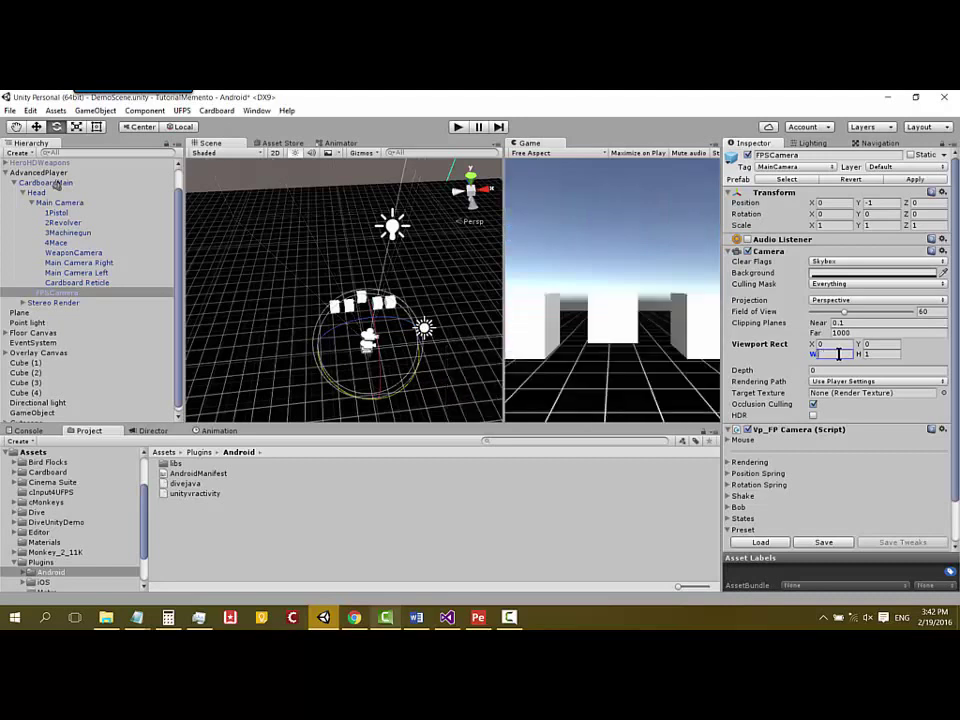
text(0)
Review Main Camera, then Main Camera Right's right-eye Cardboard Eye (viewport X 0.5, width 0.5)
click(66, 203)
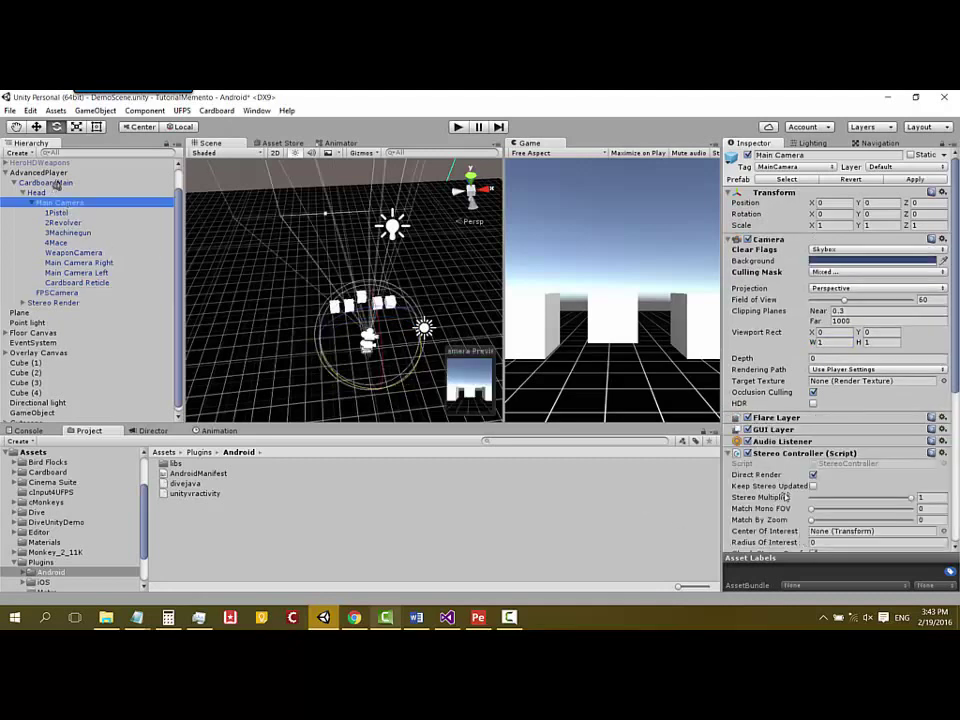
scroll(785, 497, down, 5)
scroll(788, 490, down, 5)
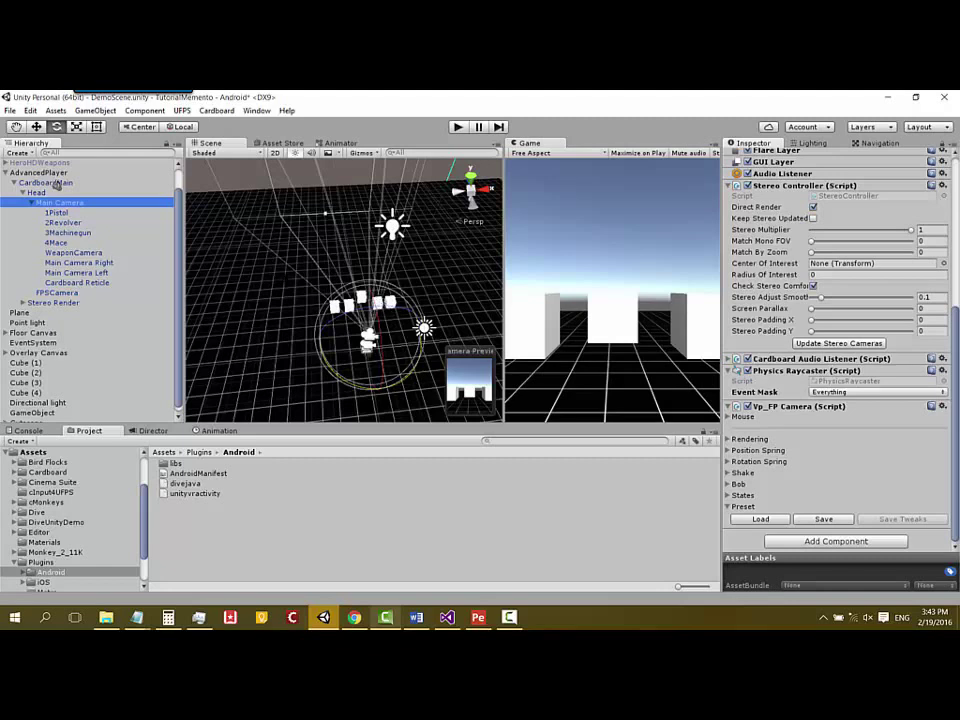
click(90, 263)
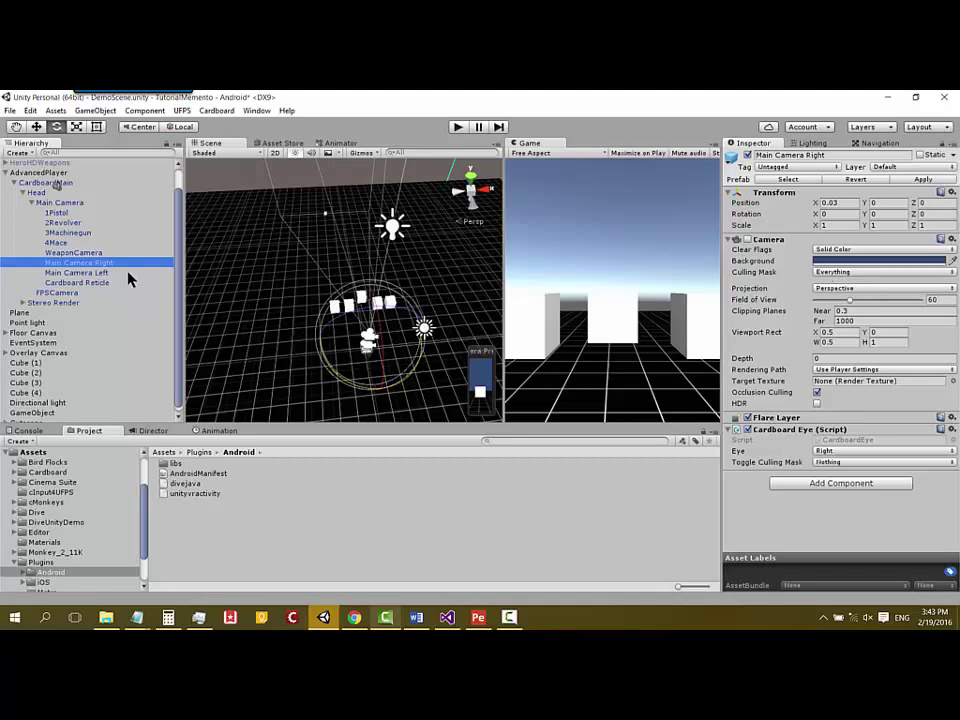
click(748, 241)
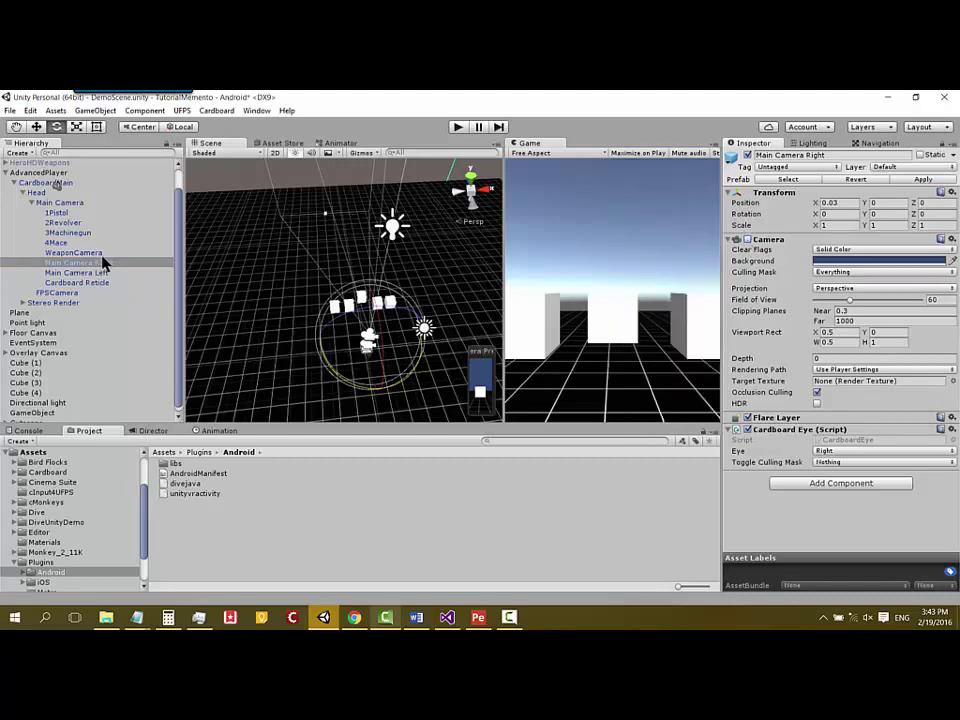
click(459, 129)
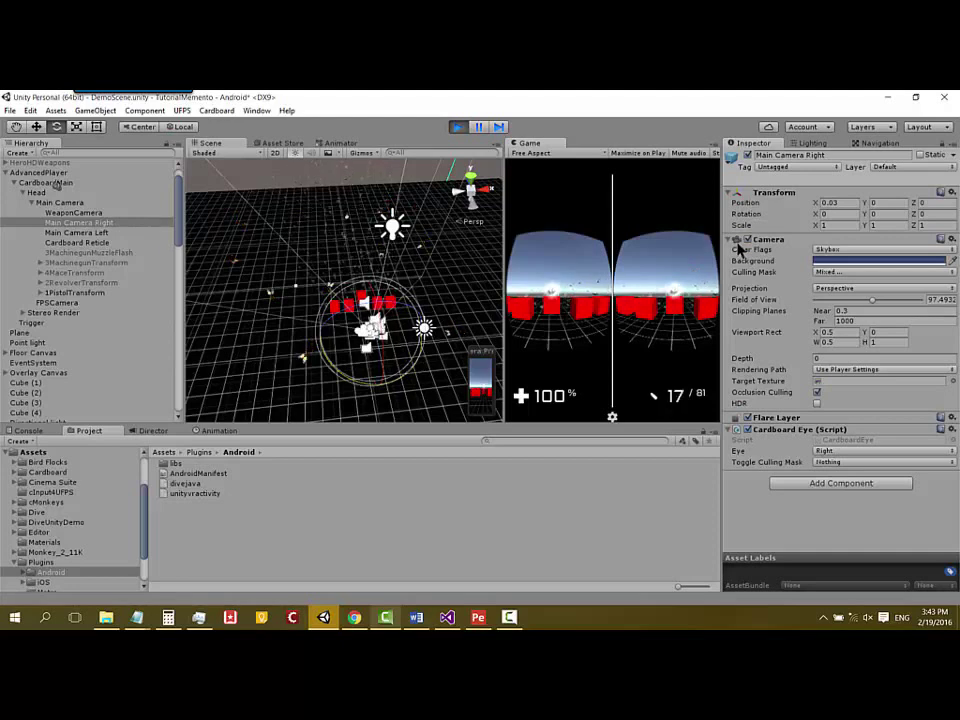
click(835, 272)
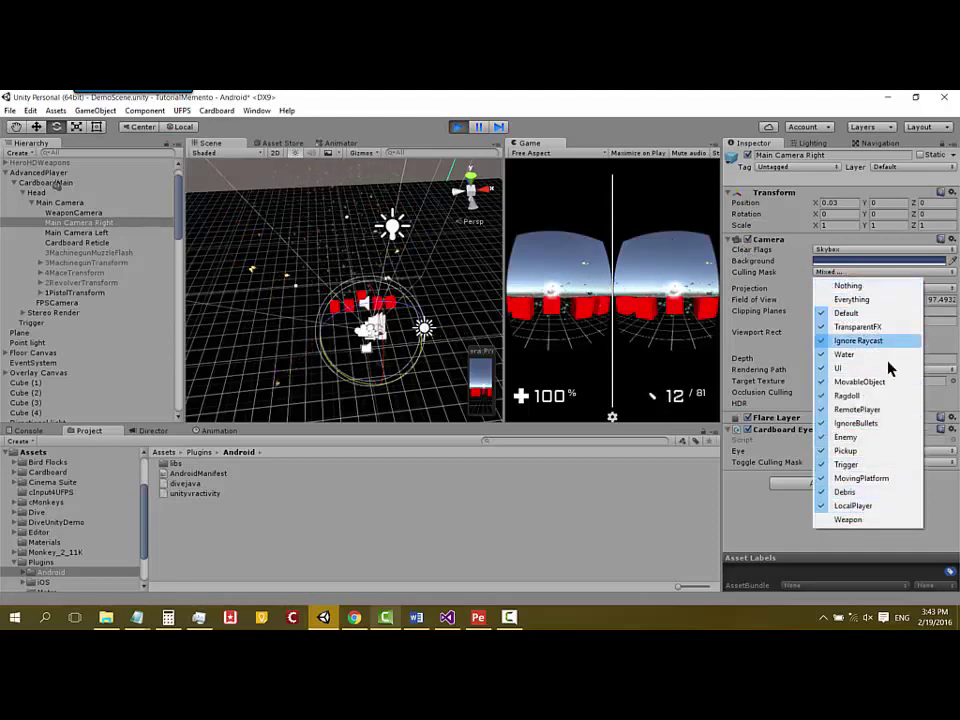
click(868, 521)
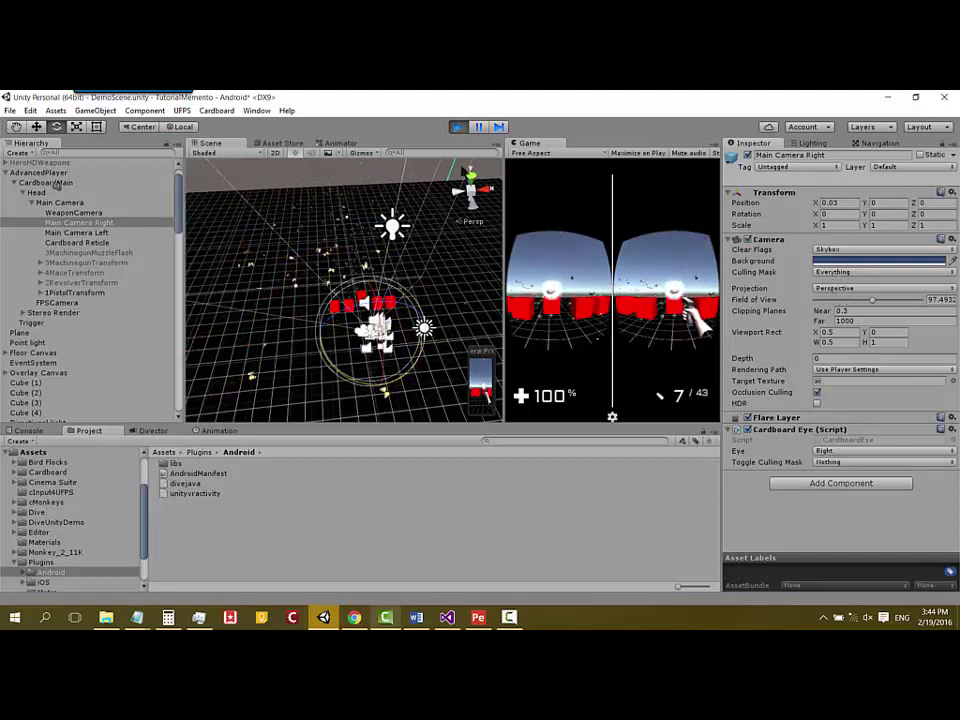
click(458, 127)
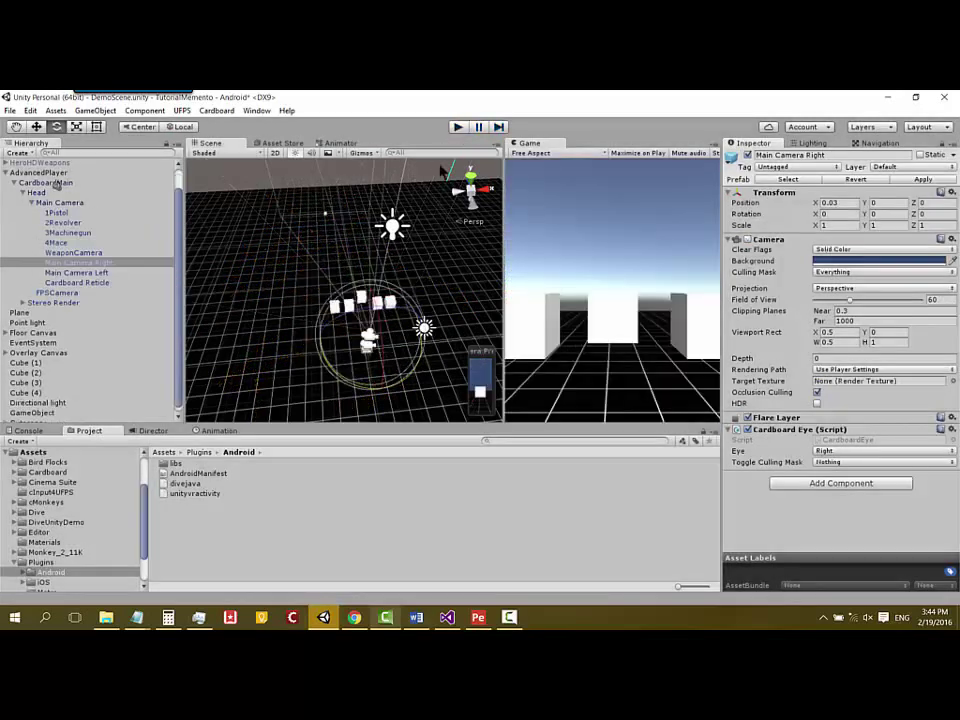
Reload the externally modified solution, open vp_FPCamera.cs and answer both line-ending prompts
click(447, 617)
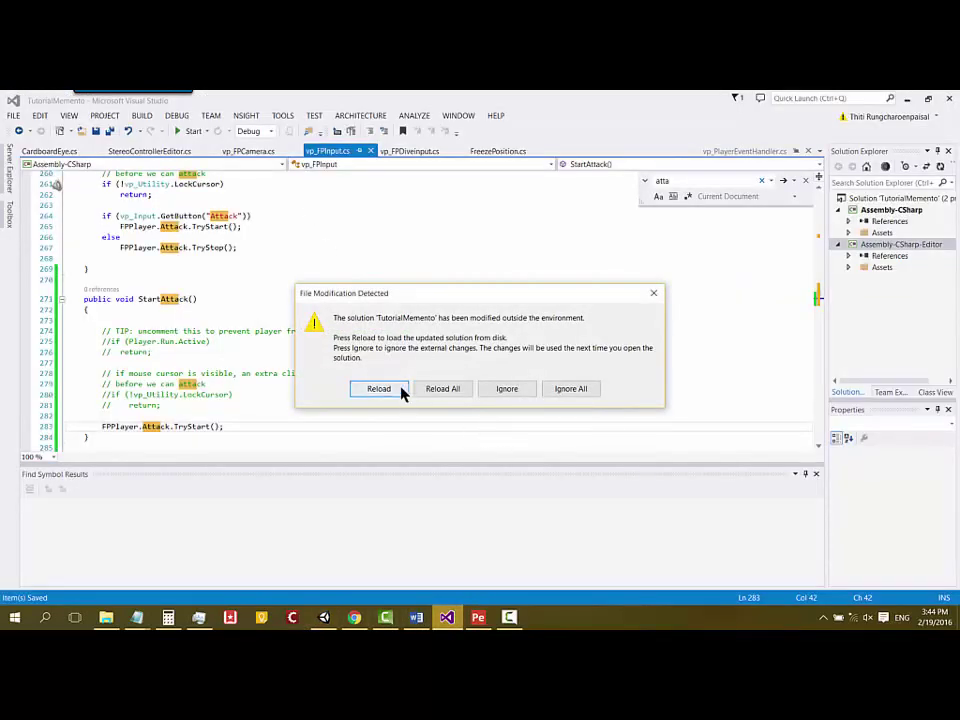
click(440, 389)
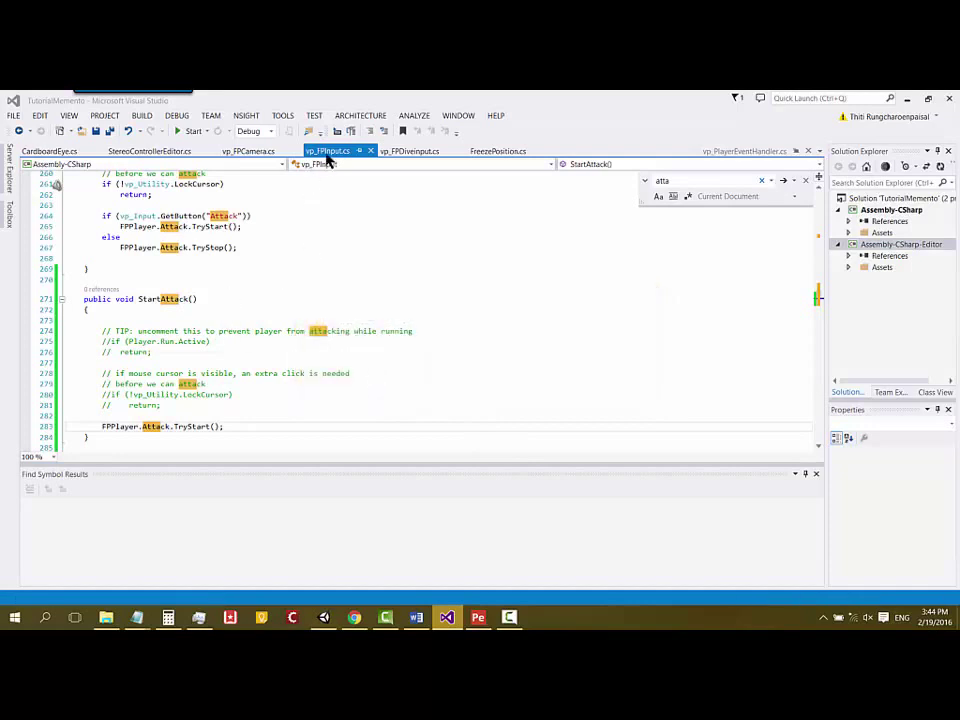
click(248, 152)
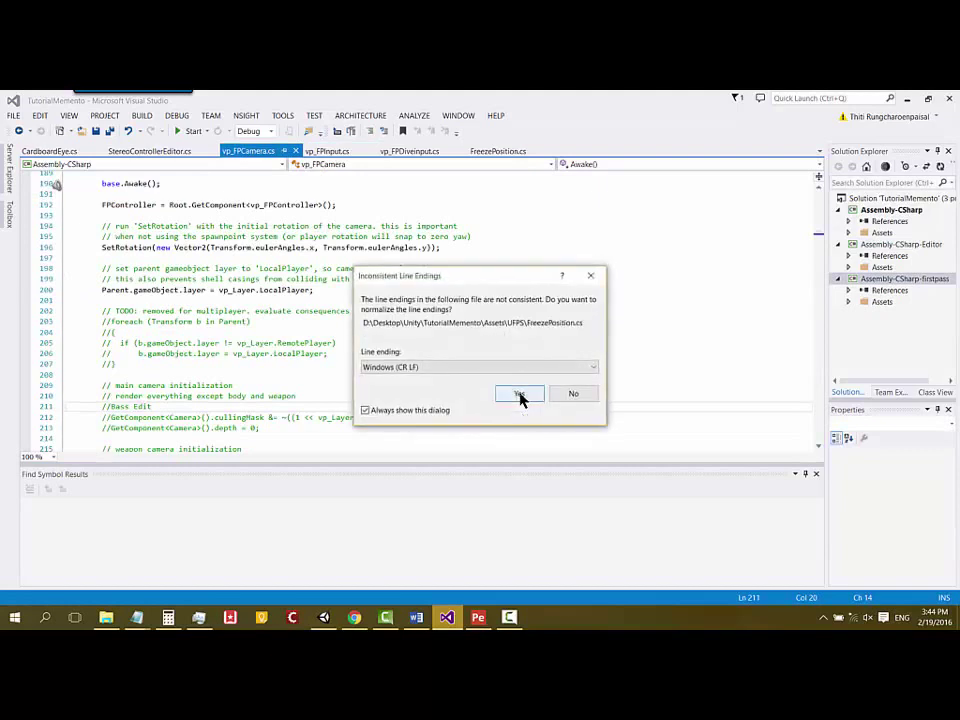
click(585, 397)
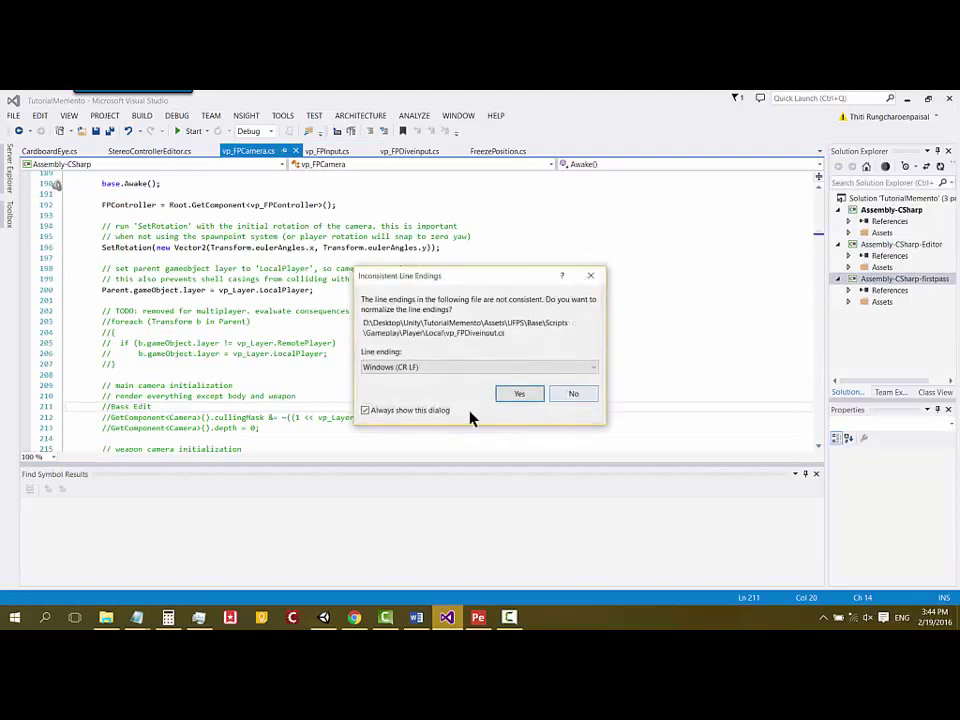
click(568, 394)
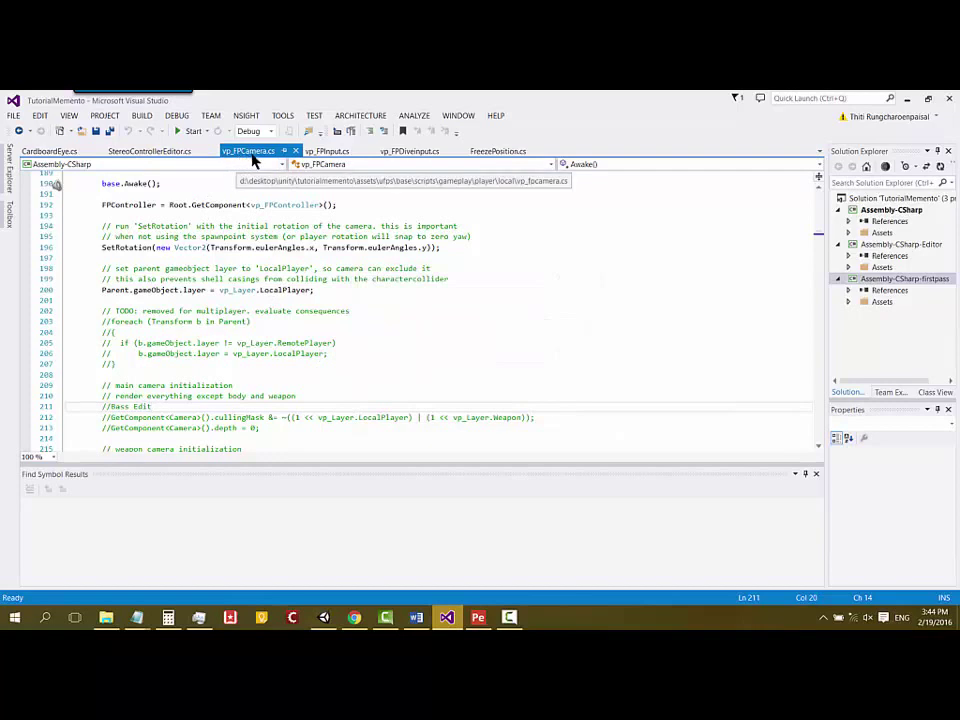
Uncomment culling-mask and depth lines 212–213 and inspect the LocalPlayer layer mask expression
click(110, 420)
key(BackSpace)
key(BackSpace)
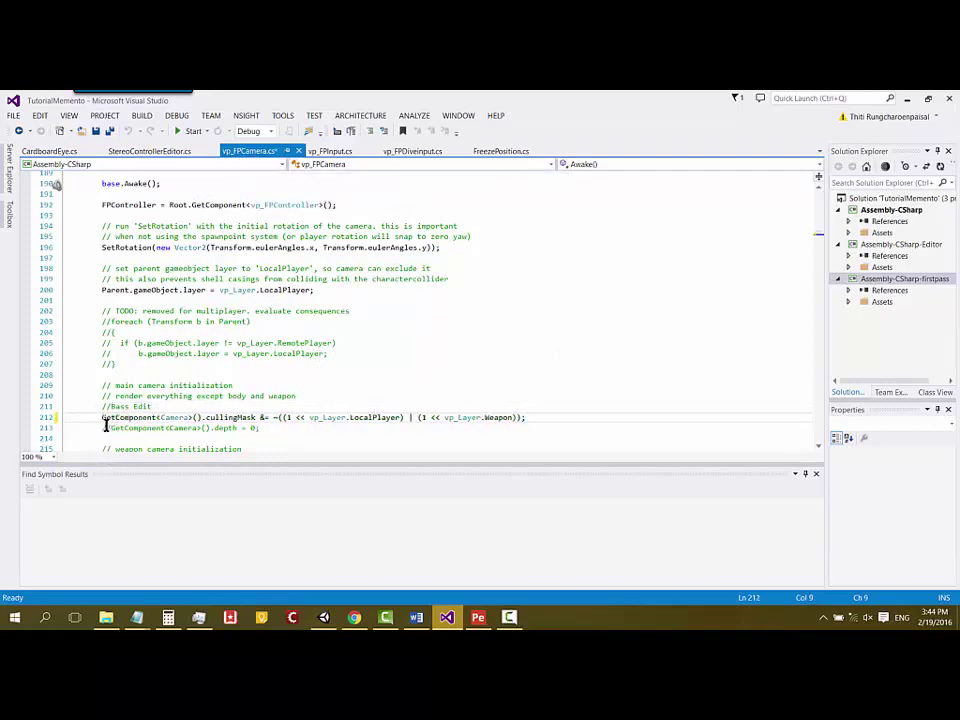
click(110, 428)
key(BackSpace)
key(BackSpace)
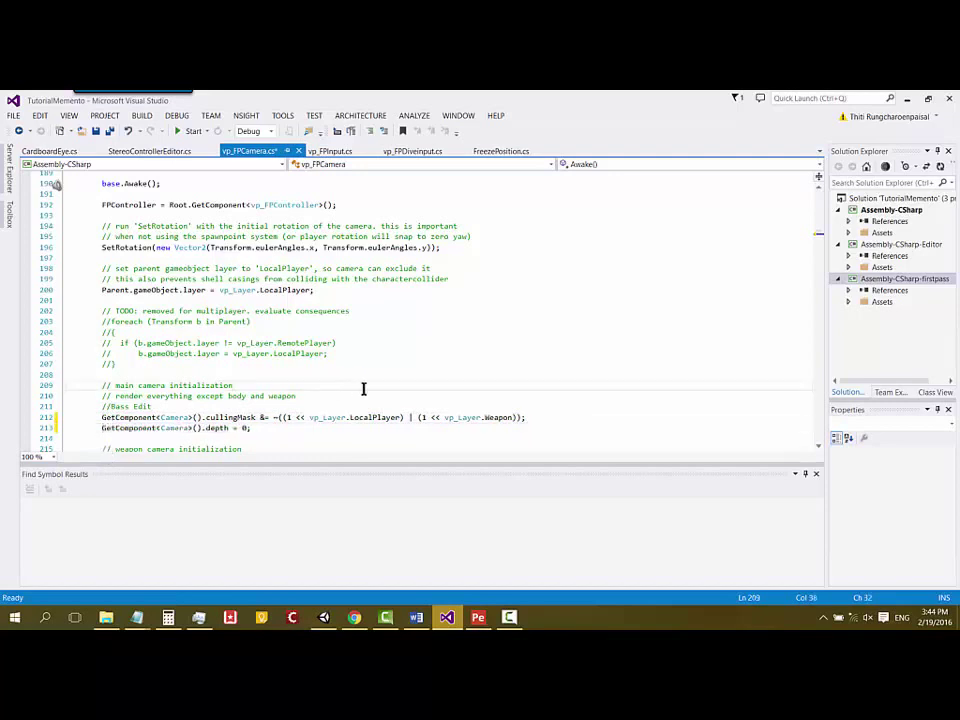
scroll(364, 388, down, 1)
click(349, 385)
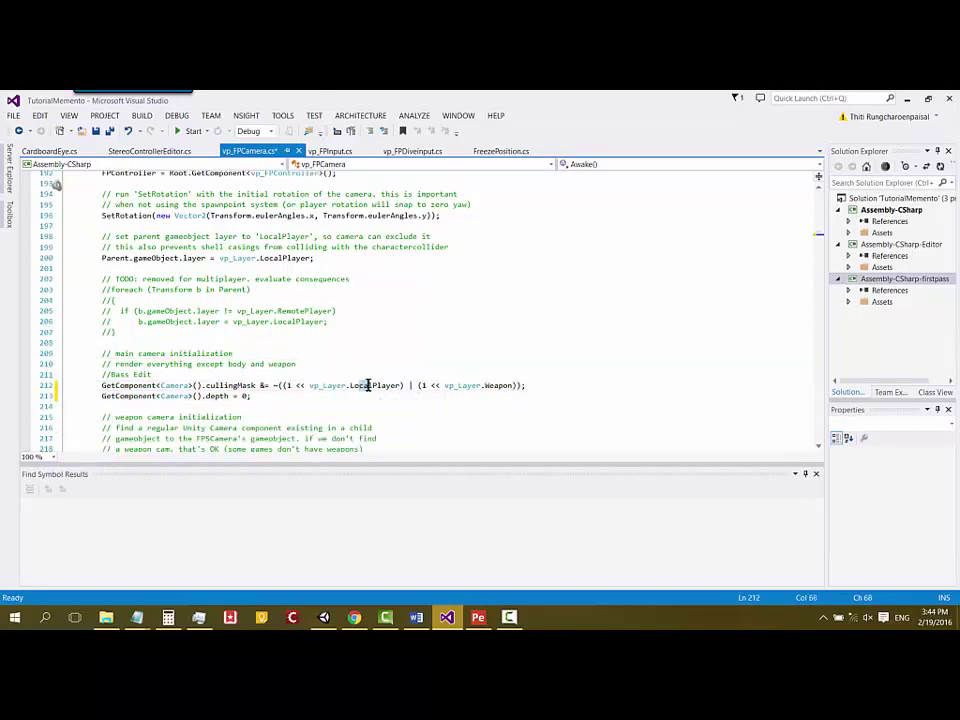
double_click(364, 385)
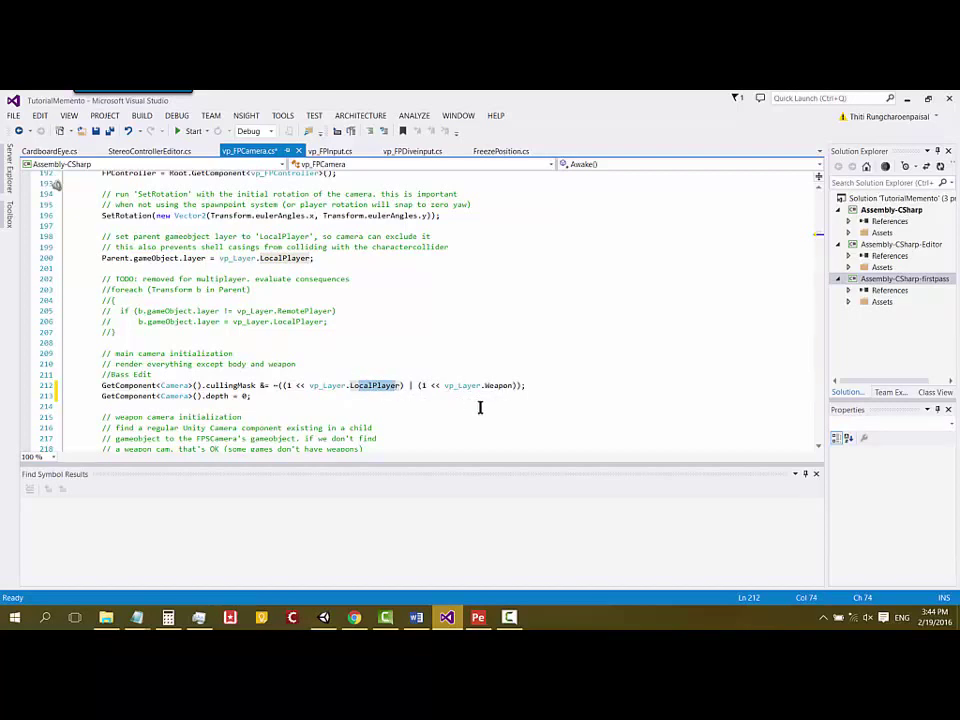
Re-comment lines 212 and 213 with // and return to the Unity editor
click(100, 386)
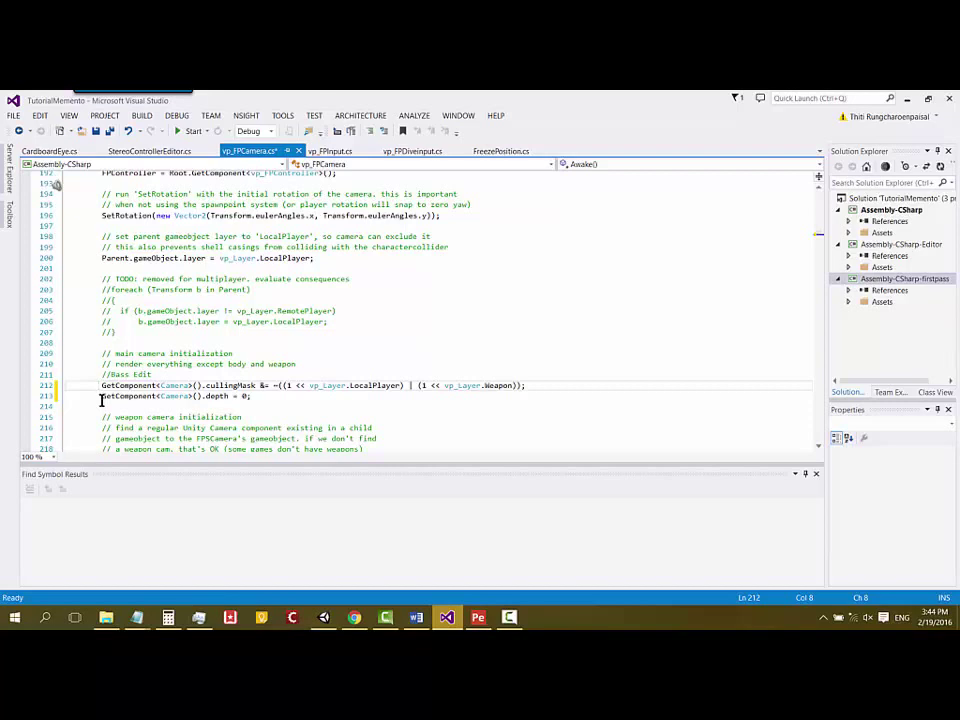
text(//)
click(101, 397)
text(//)
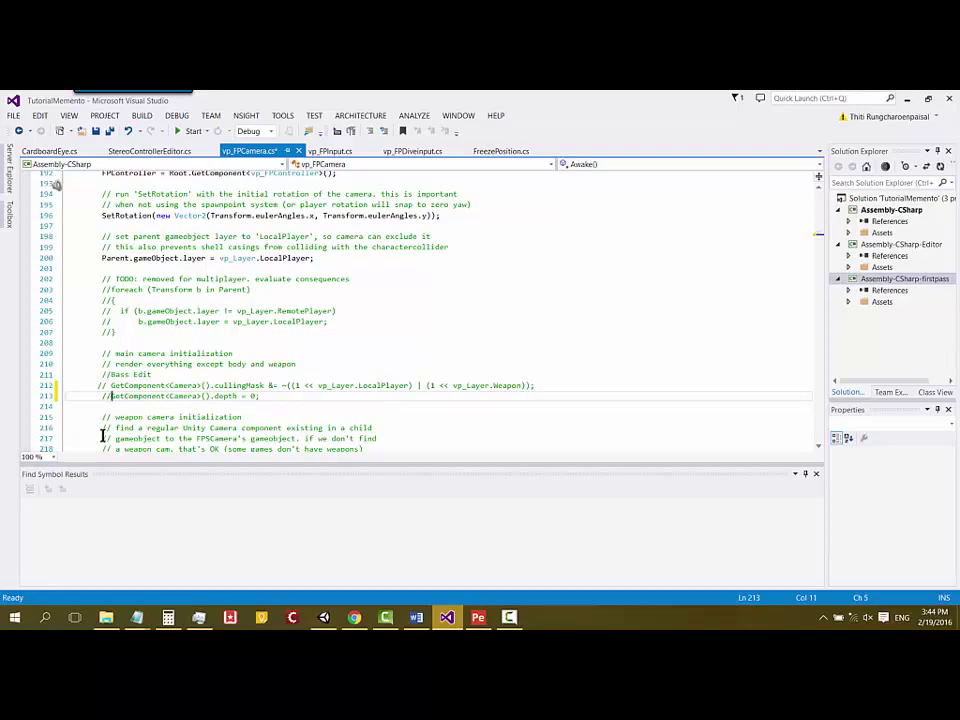
click(323, 617)
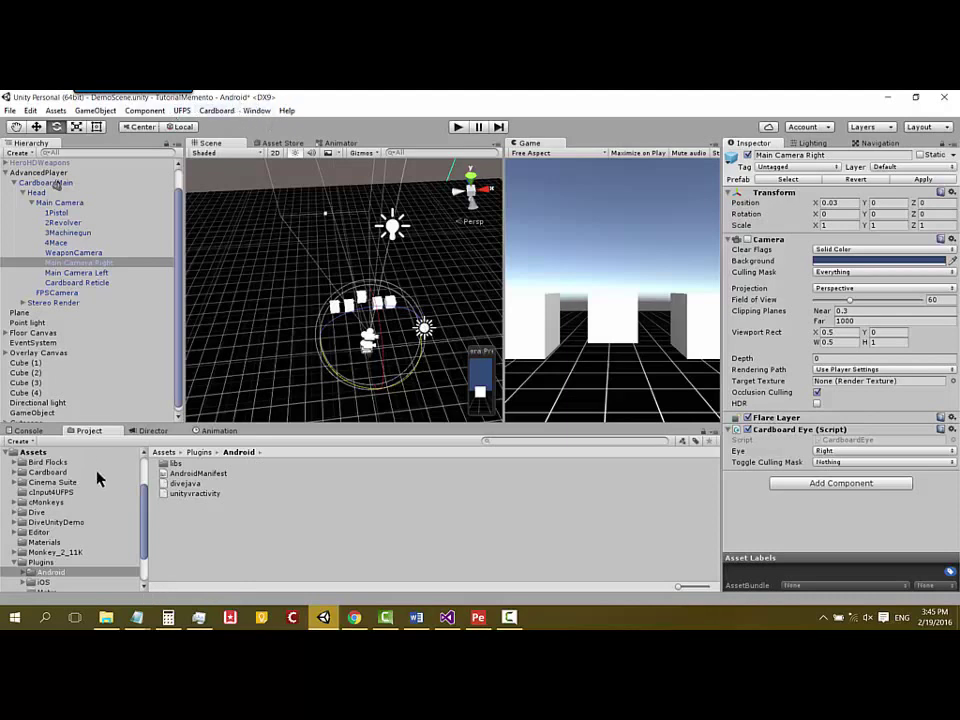
Select the Cinema Suite folder and list Asset Store downloads filtered by 'cinema'
click(46, 484)
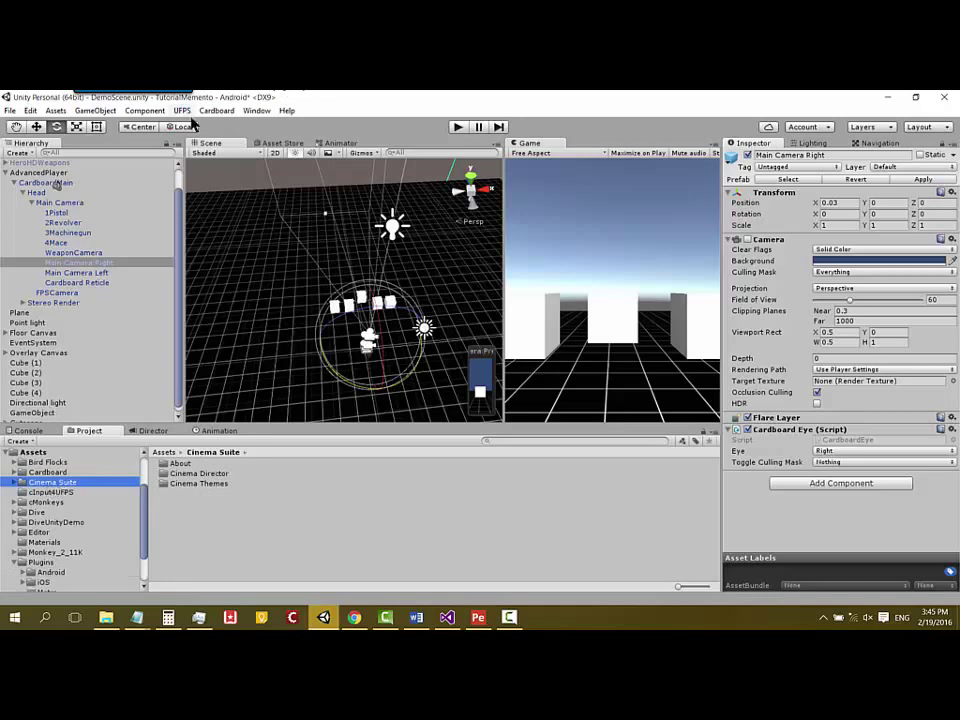
click(290, 145)
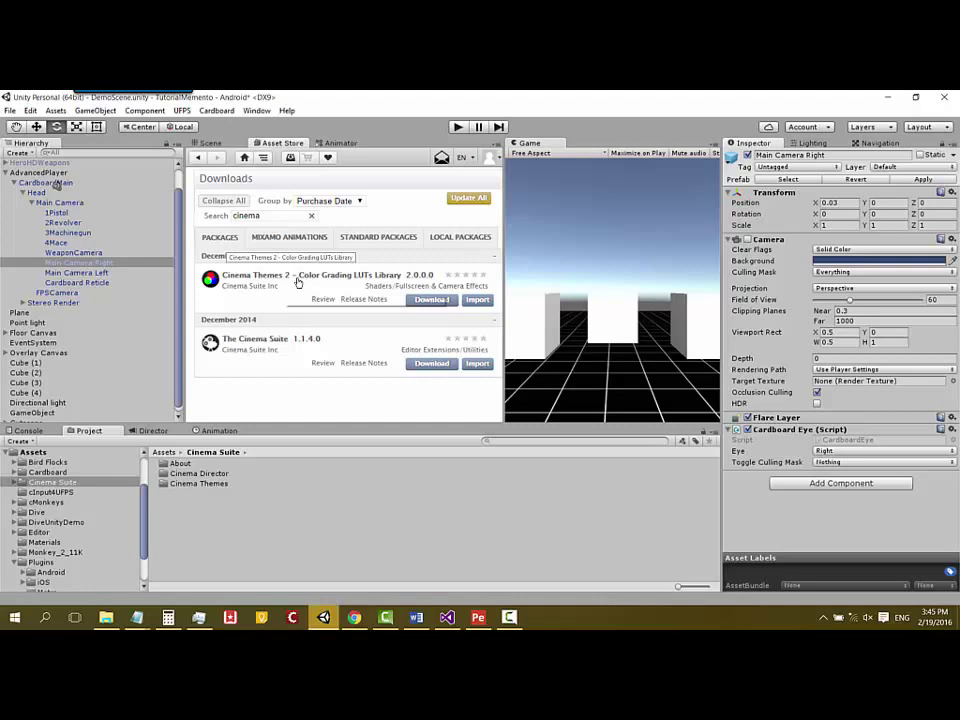
Inspect CardboardMain and Head, then scroll Main Camera's components to Stereo Controller and Vp_FP Camera
click(60, 202)
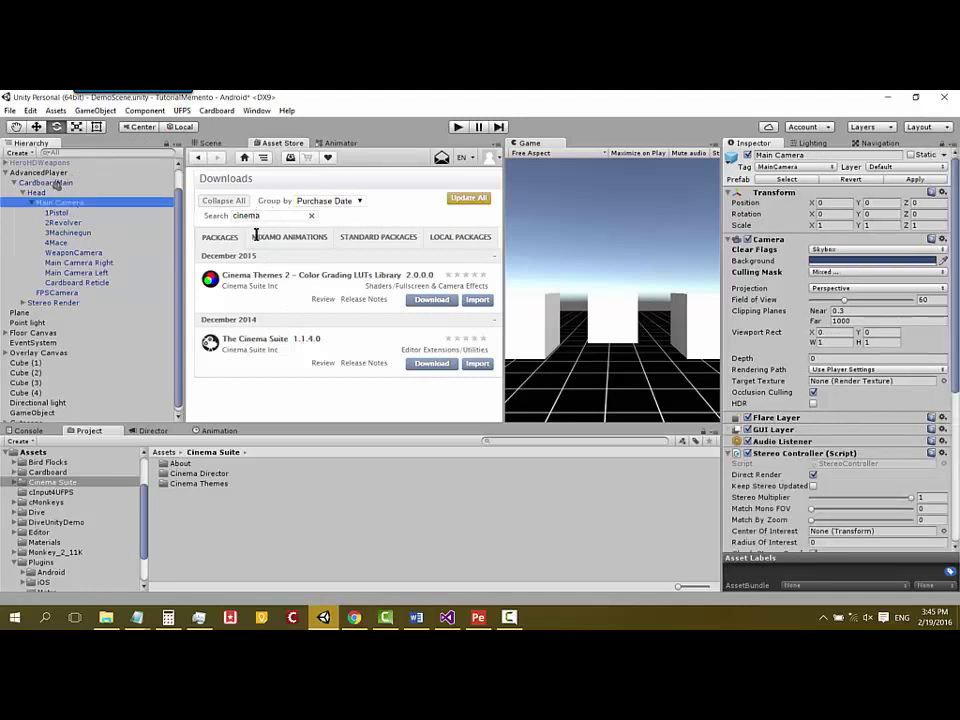
click(45, 183)
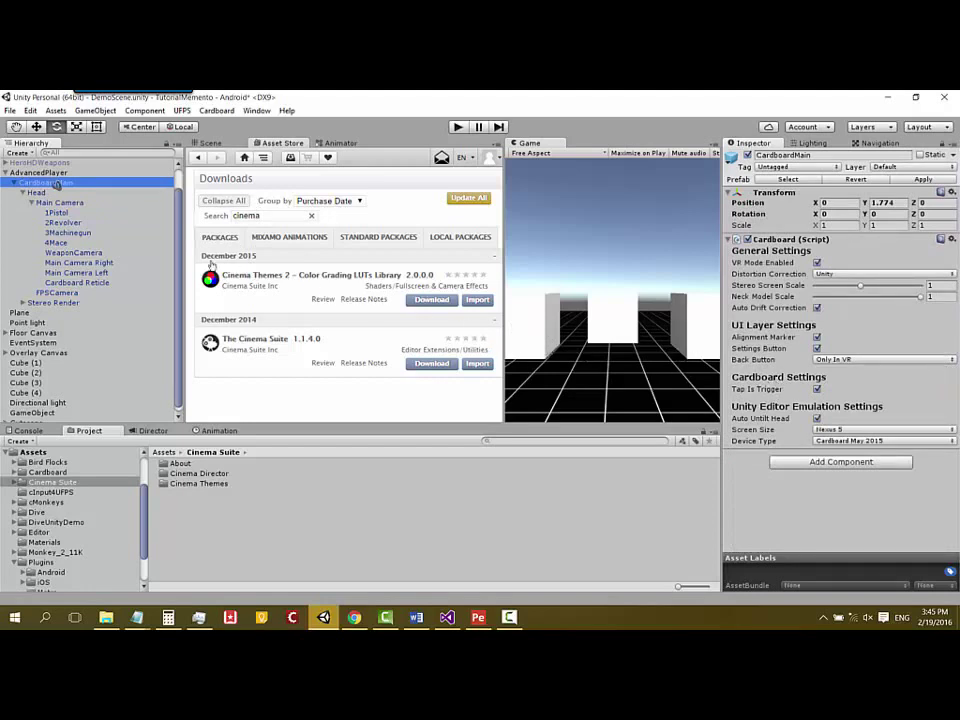
click(40, 194)
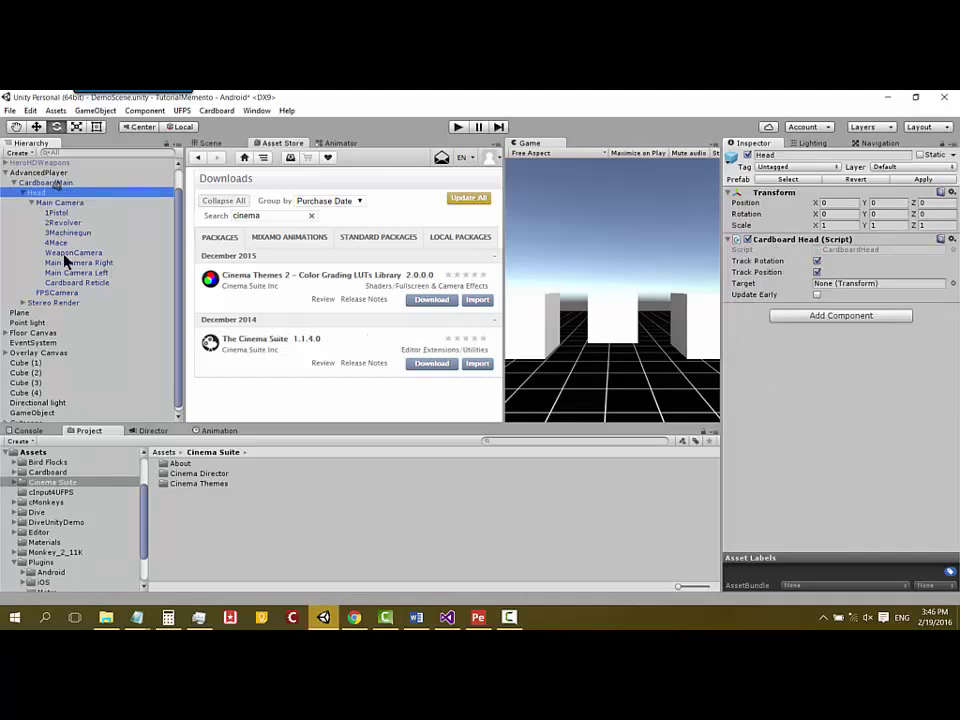
click(57, 203)
scroll(776, 338, down, 3)
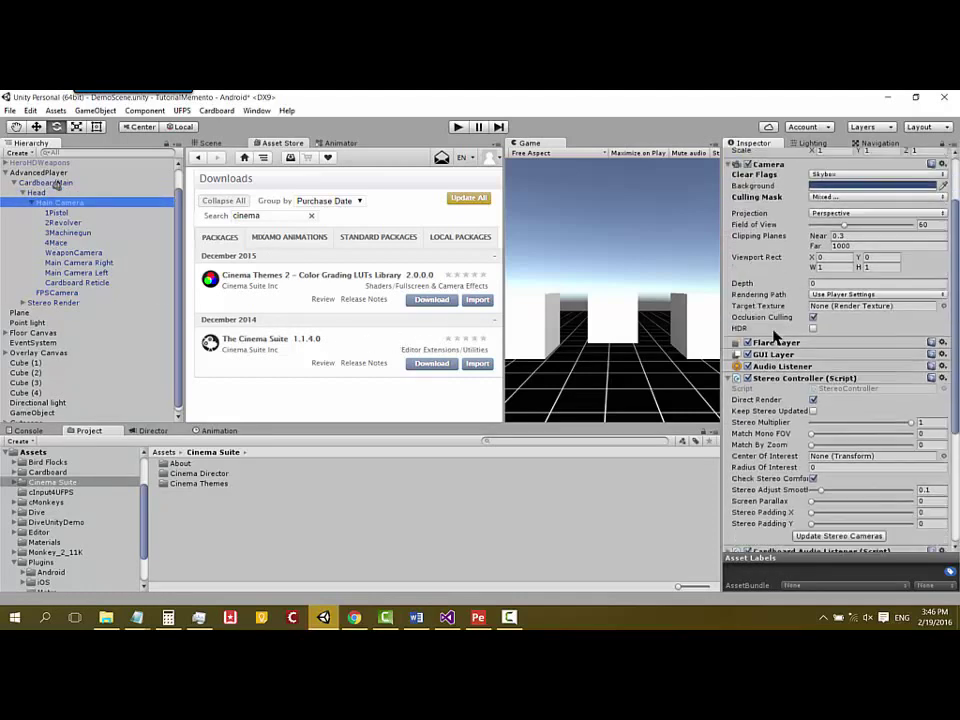
scroll(776, 338, down, 2)
scroll(780, 340, down, 1)
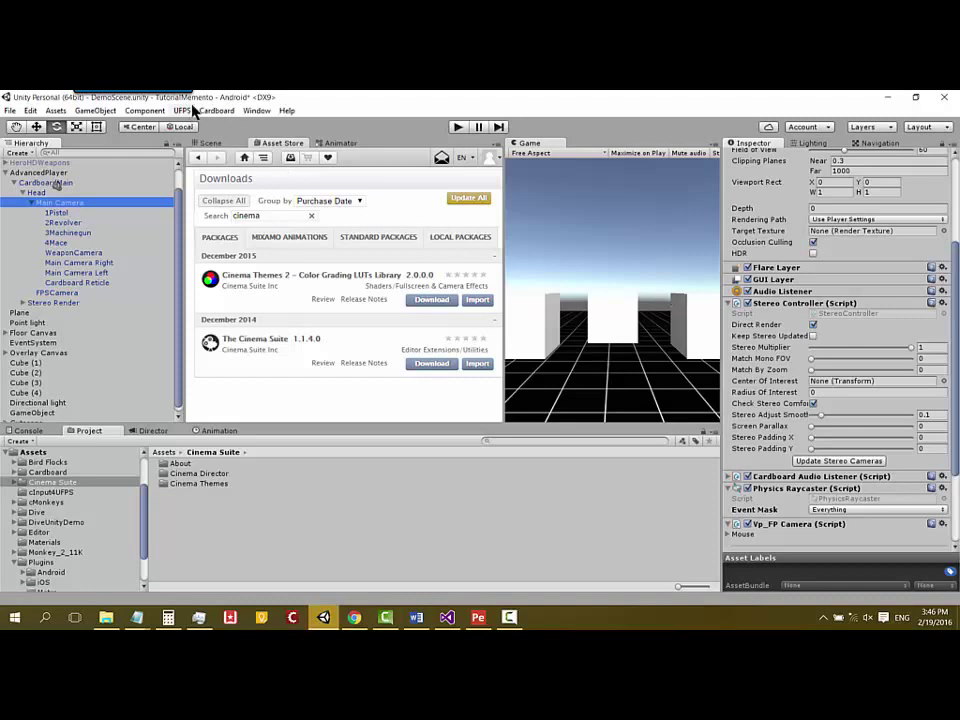
click(145, 111)
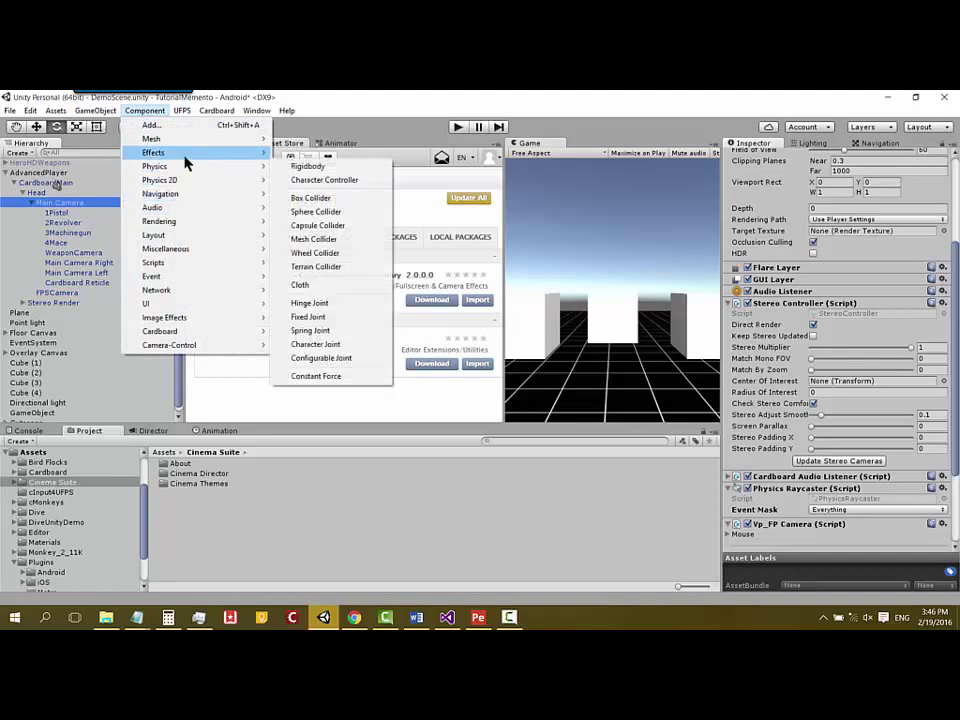
mouse_move(222, 163)
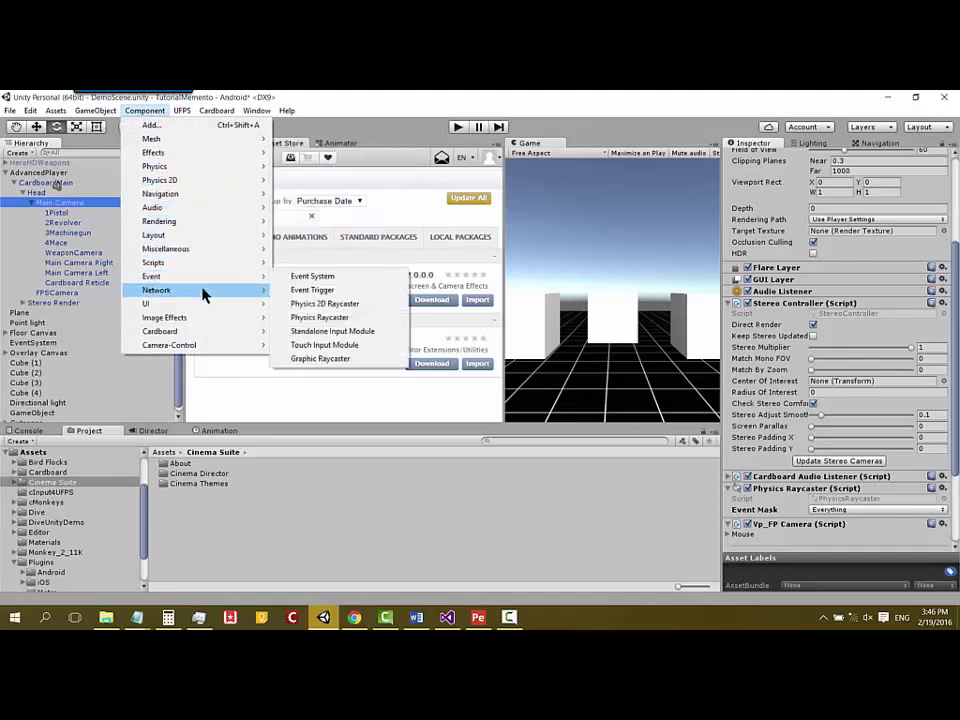
mouse_move(200, 318)
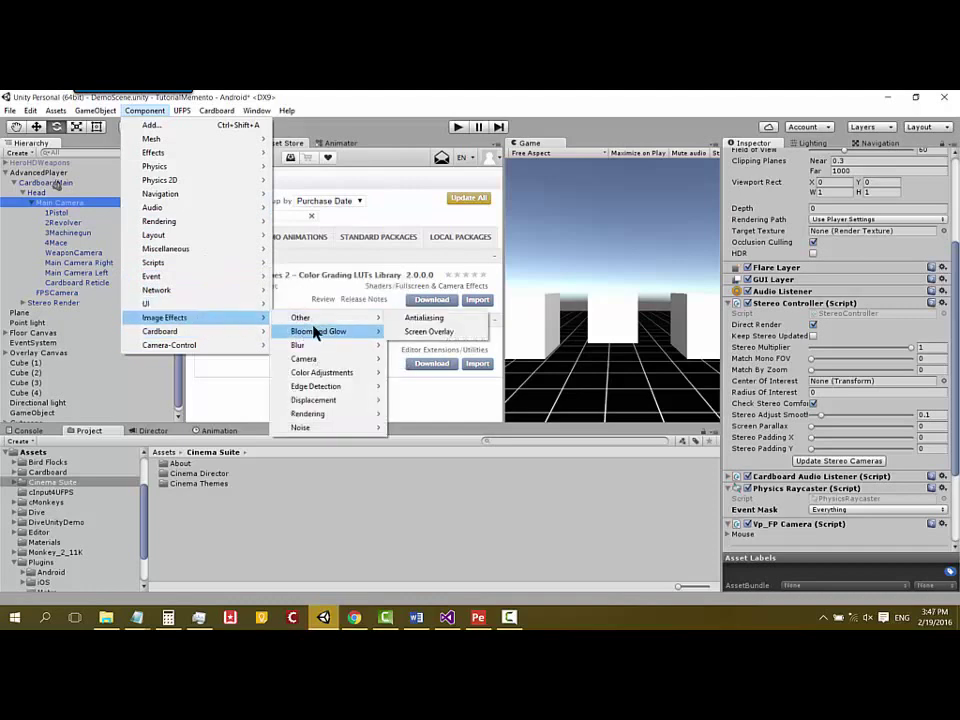
mouse_move(312, 376)
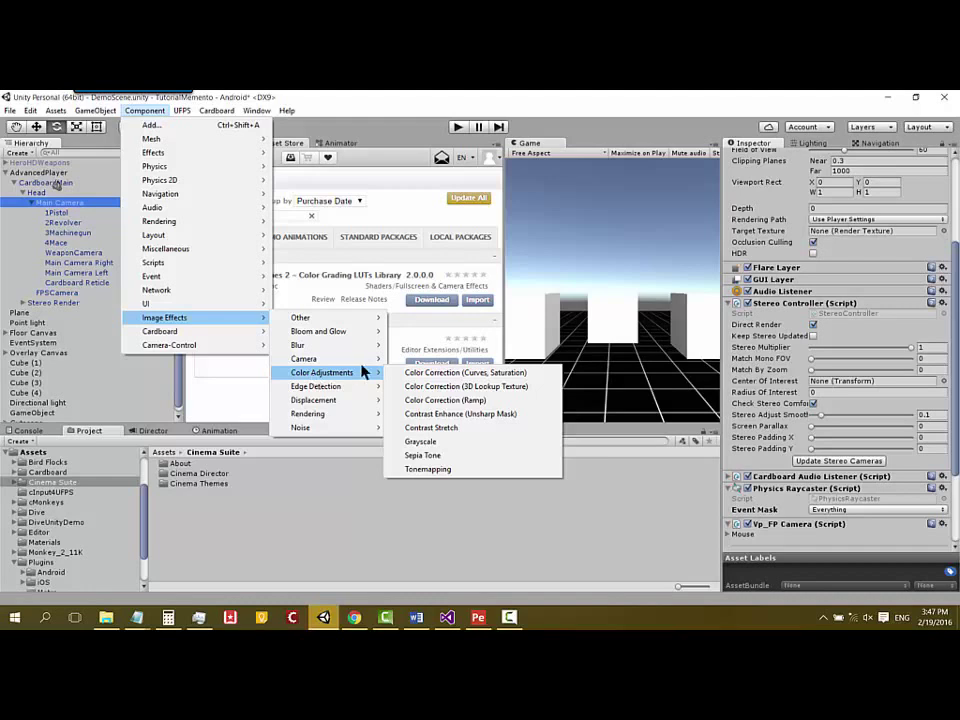
click(813, 325)
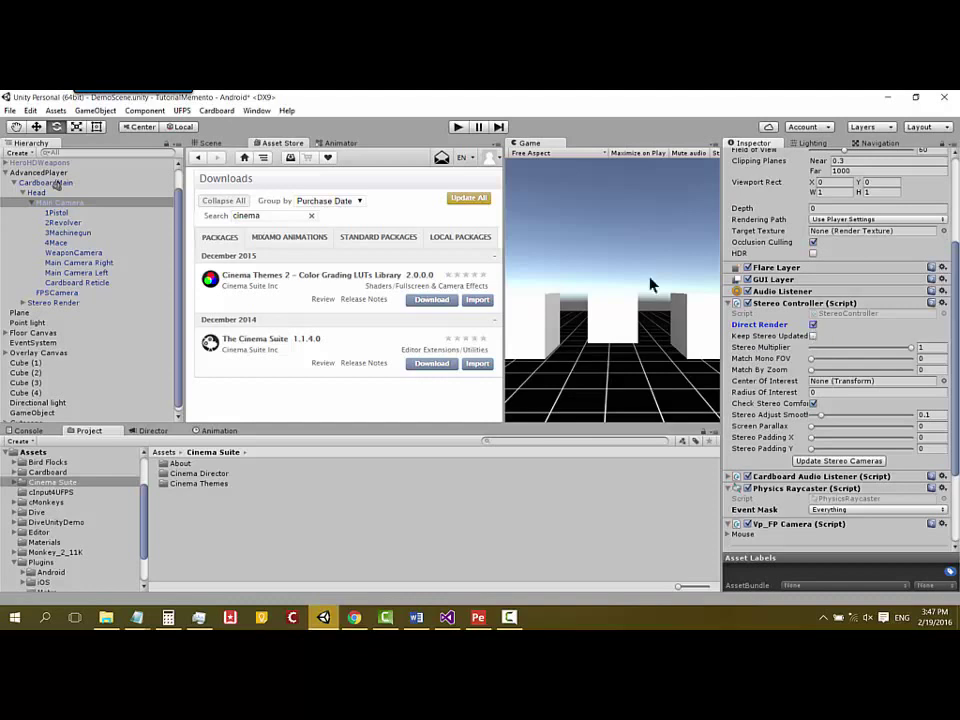
click(813, 326)
Open Window > Cinema Suite > Cinema Director > Director and close the welcome screen
click(257, 111)
mouse_move(237, 112)
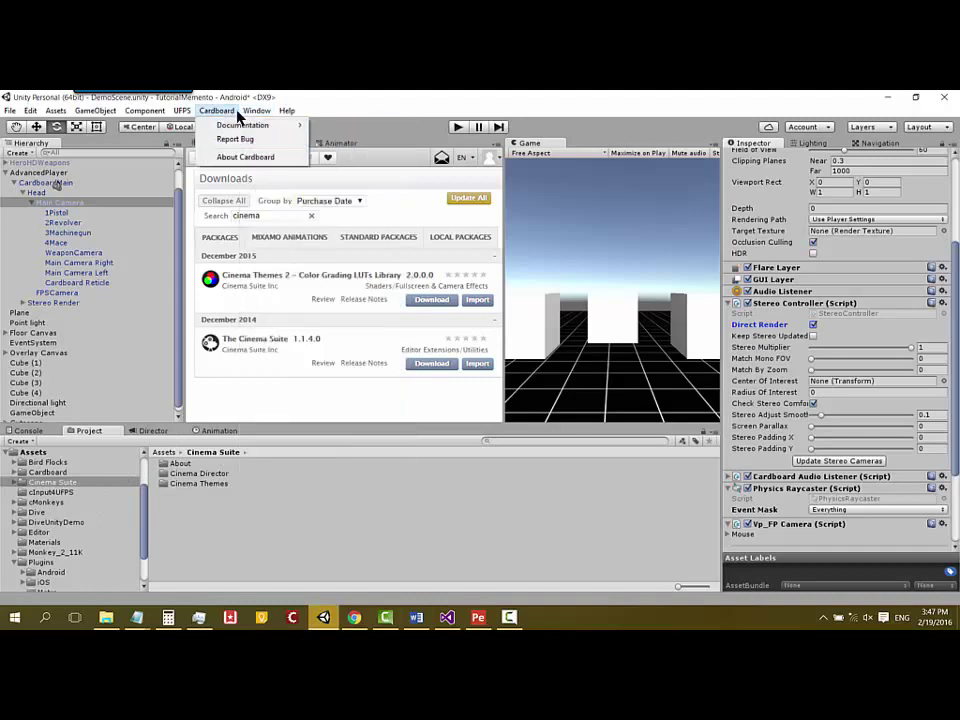
mouse_move(296, 160)
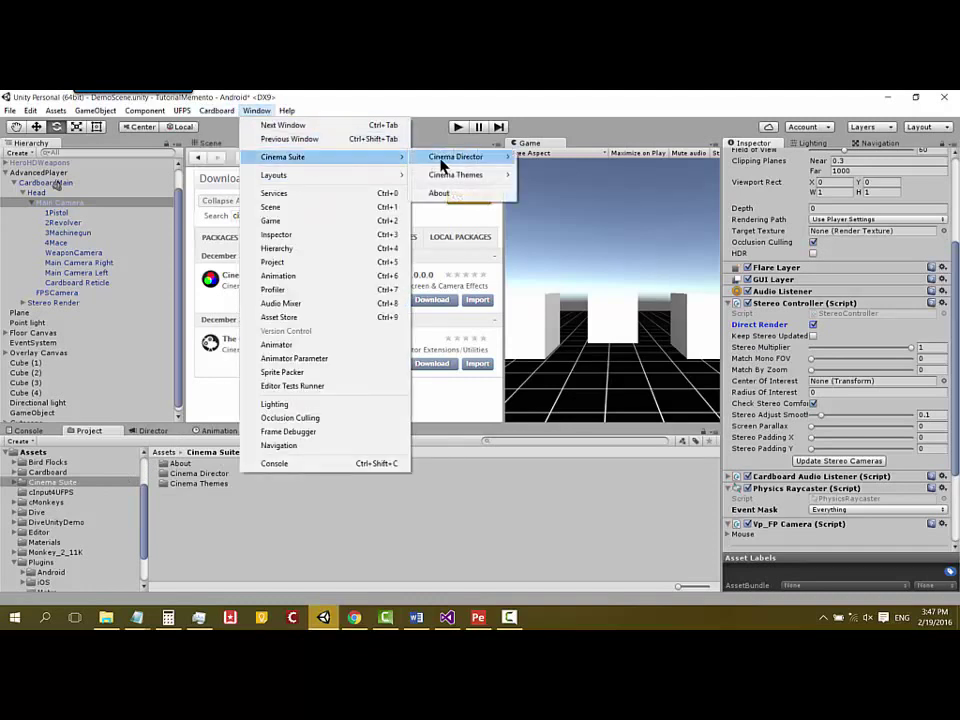
mouse_move(450, 160)
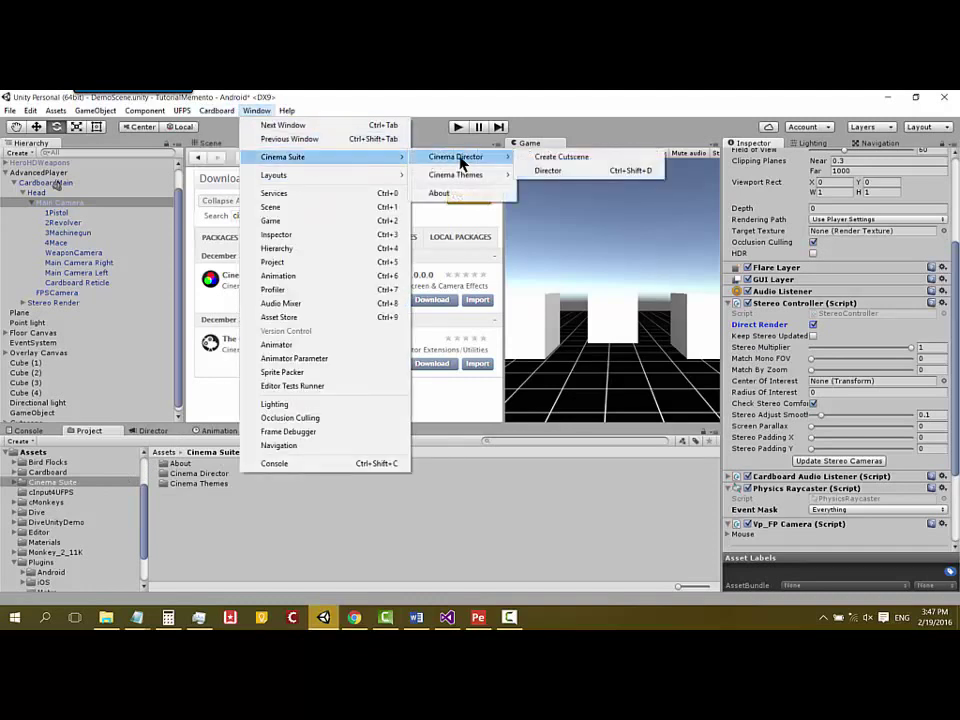
click(556, 176)
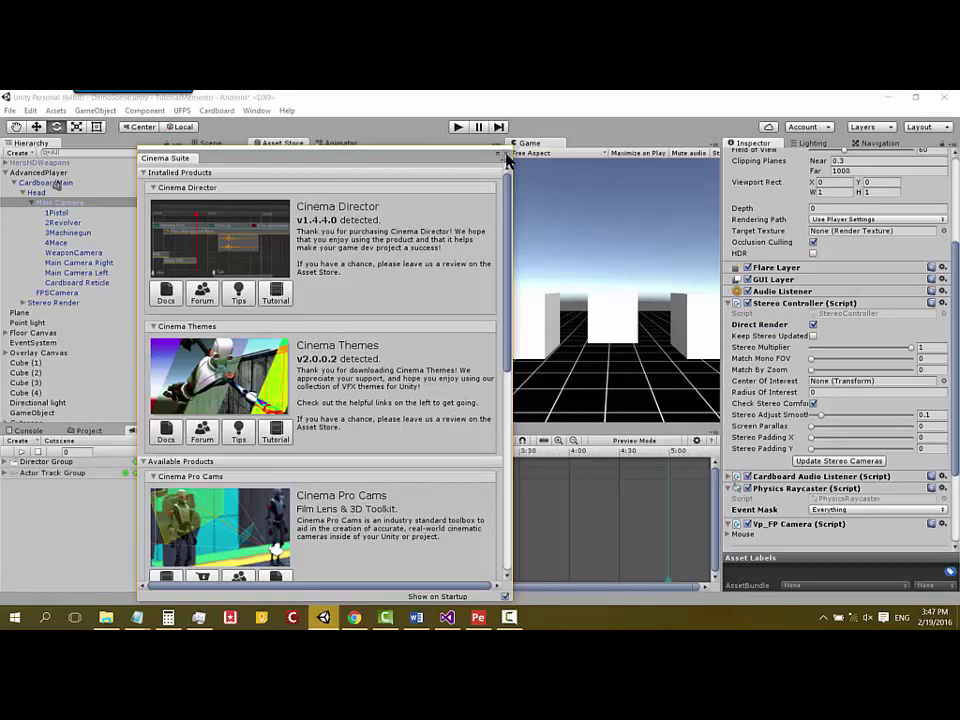
click(503, 155)
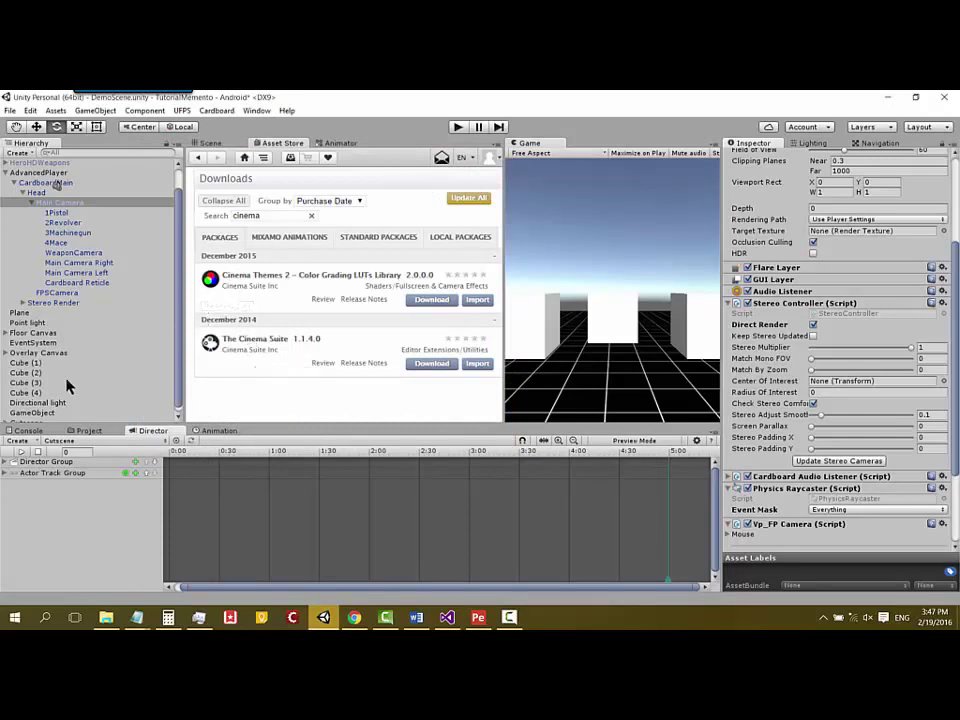
click(32, 431)
click(86, 431)
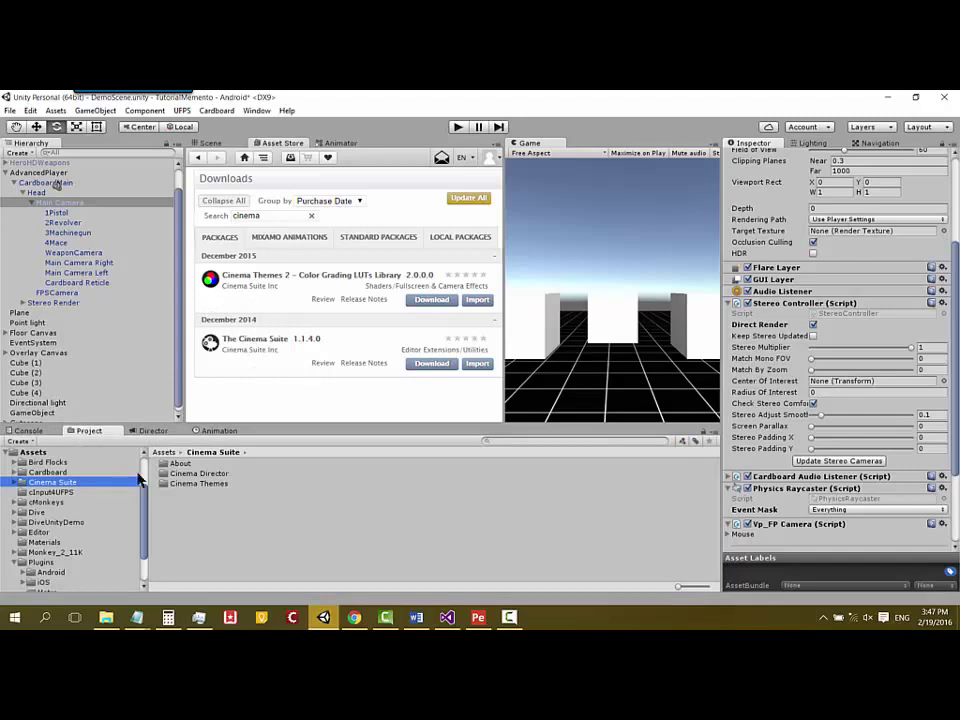
drag(143, 484, 143, 507)
scroll(90, 530, down, 1)
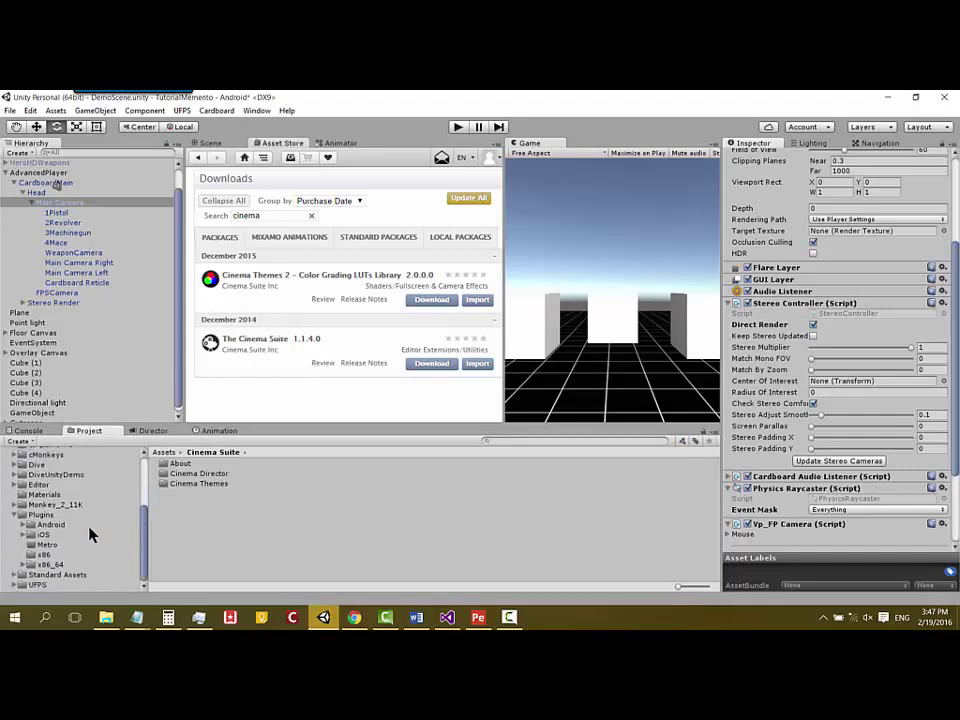
click(42, 514)
click(56, 566)
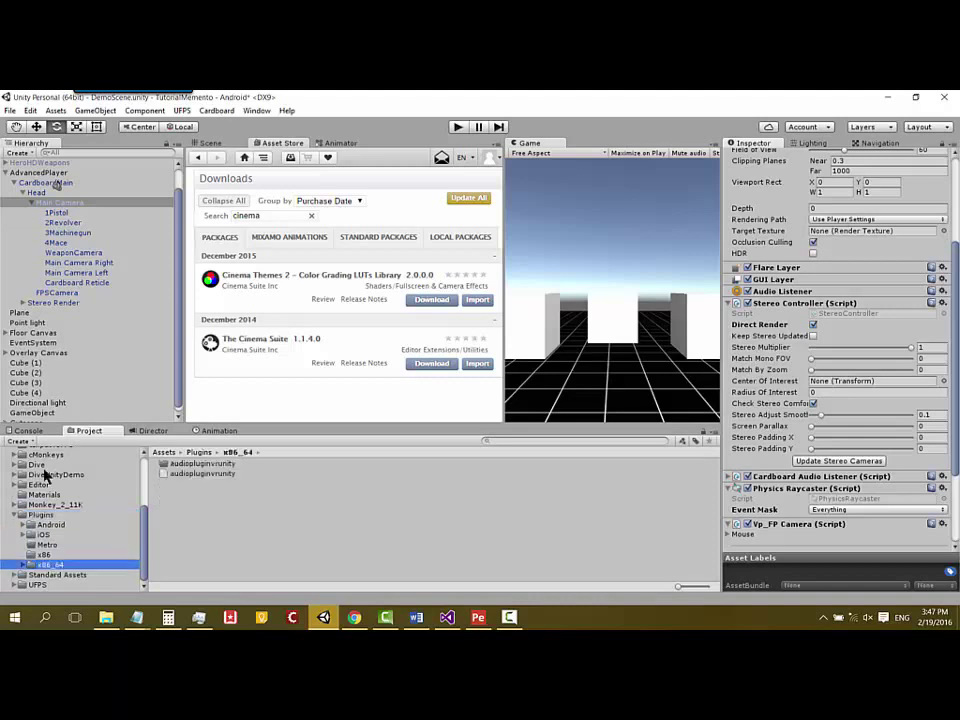
click(48, 556)
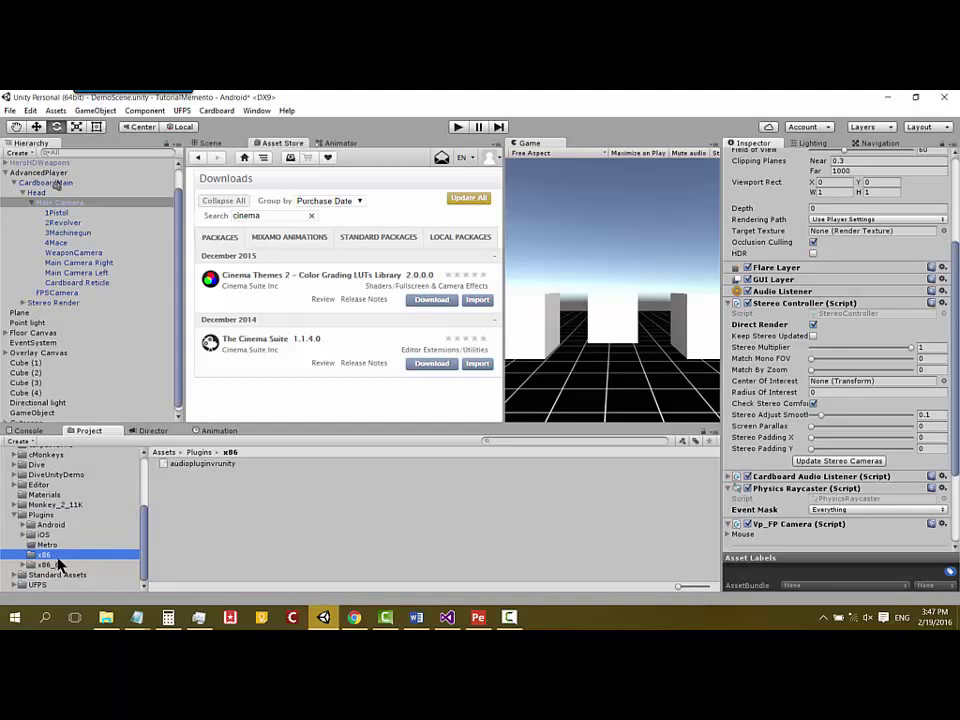
click(56, 563)
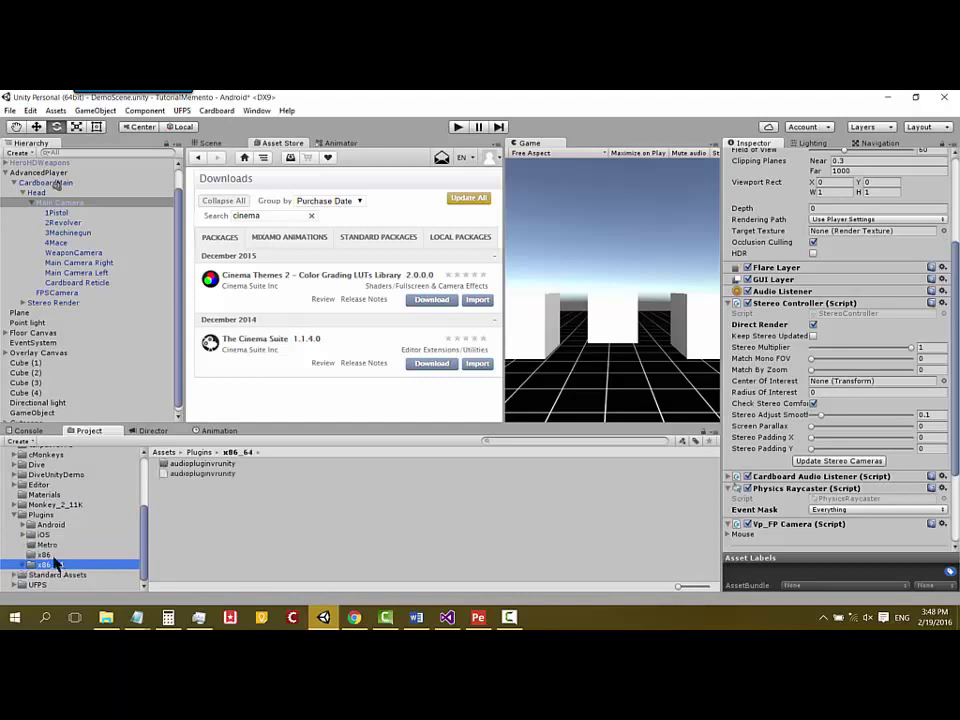
click(58, 554)
click(59, 565)
click(58, 555)
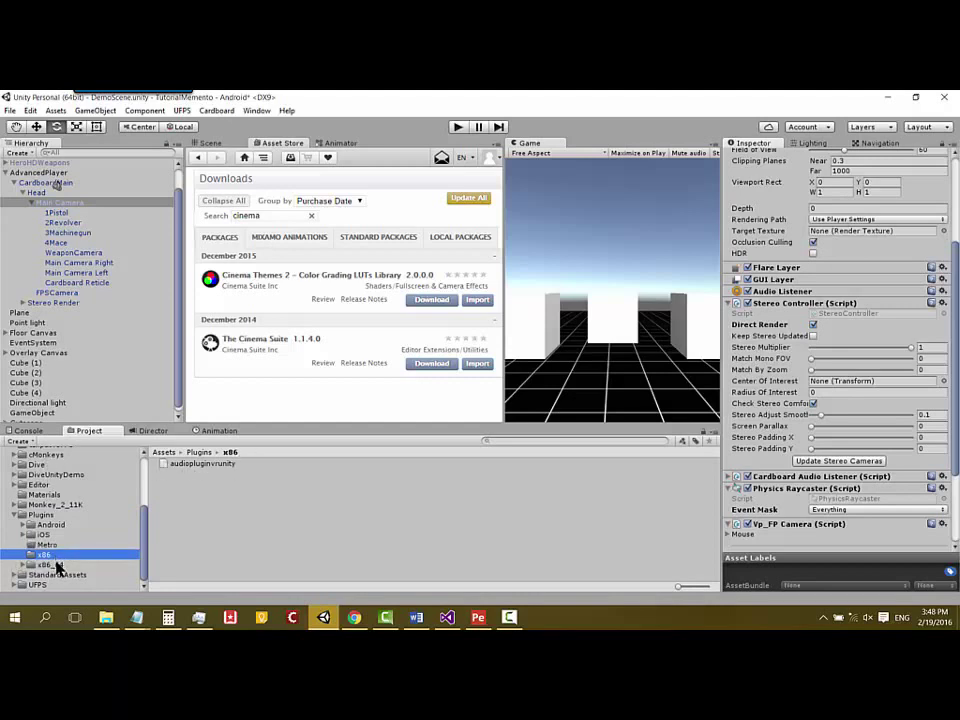
click(58, 565)
click(60, 554)
Switch to the Director tab and open its Create dropdown
click(148, 431)
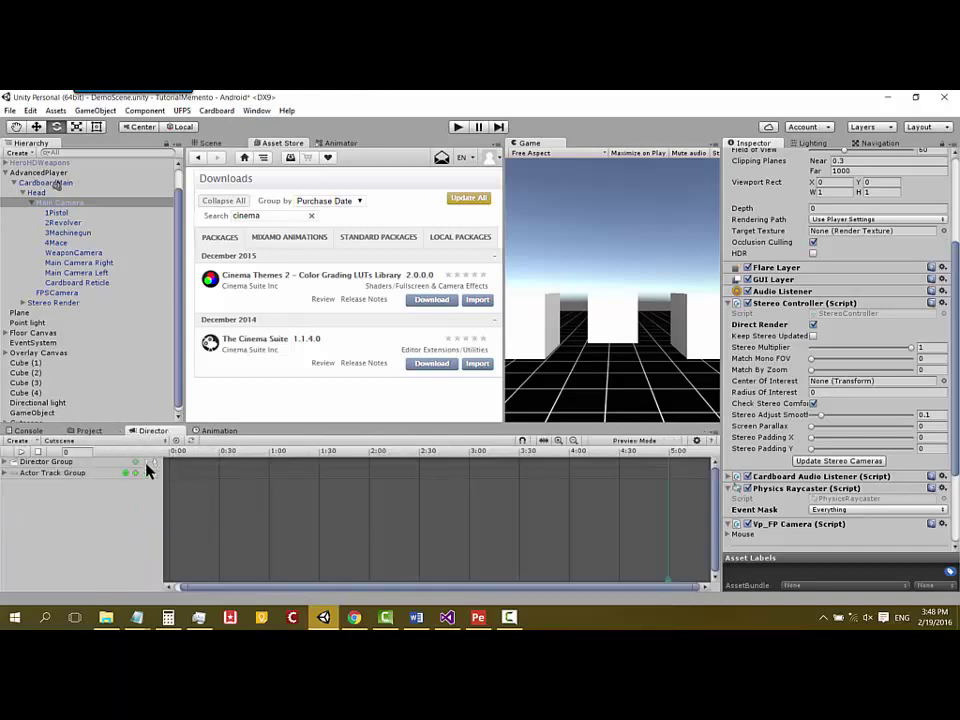
click(18, 440)
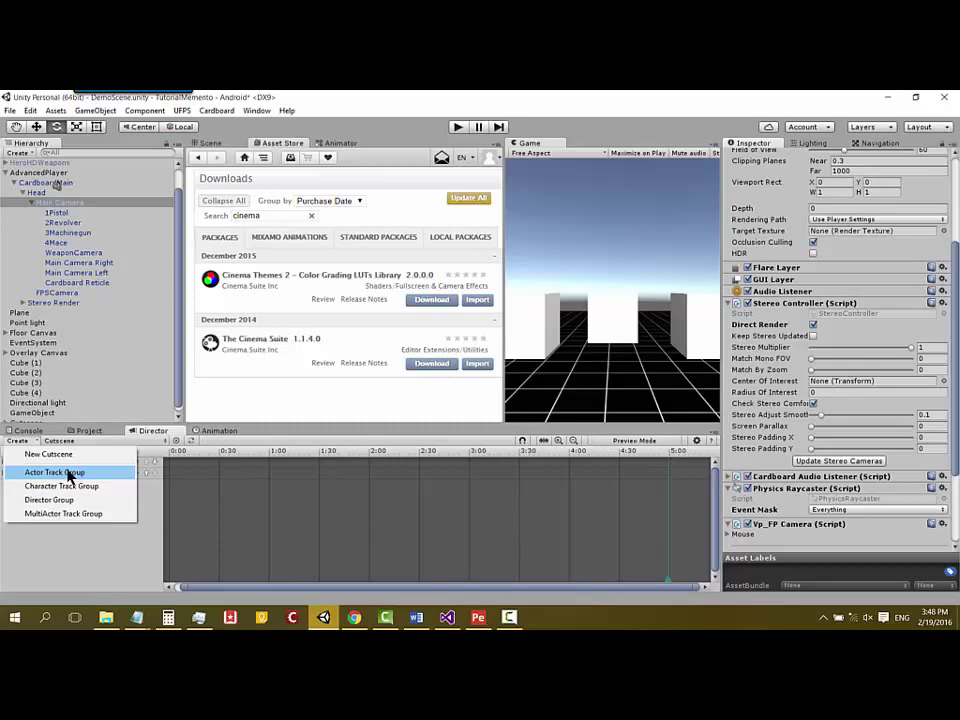
Start a New Cutscene with Duration in Seconds, tick Skippable, and view the Start Method options
click(66, 454)
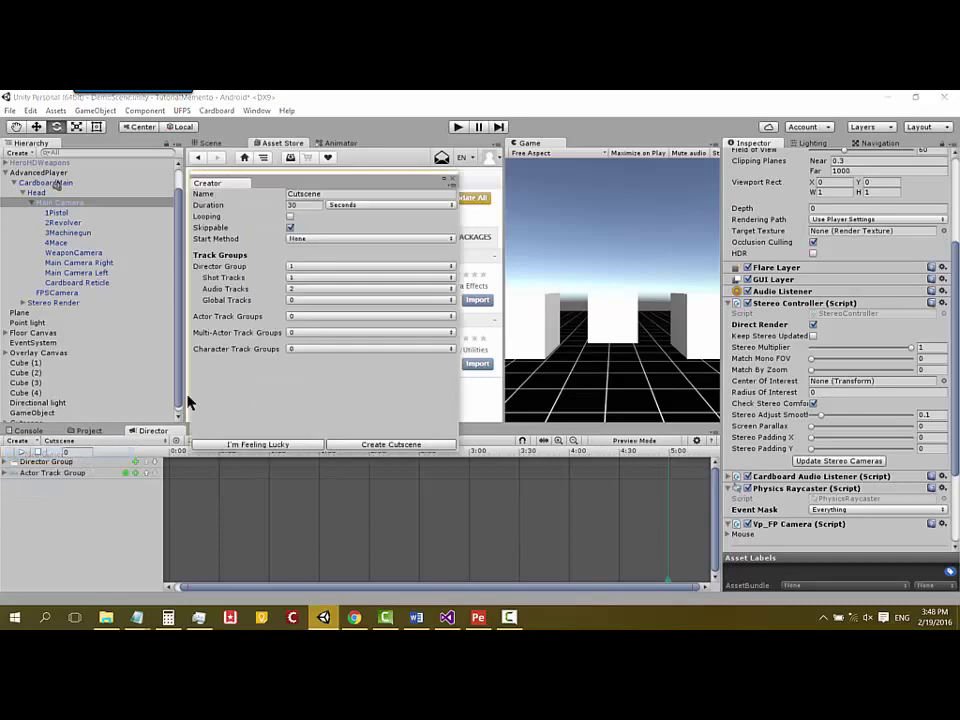
drag(283, 185, 372, 188)
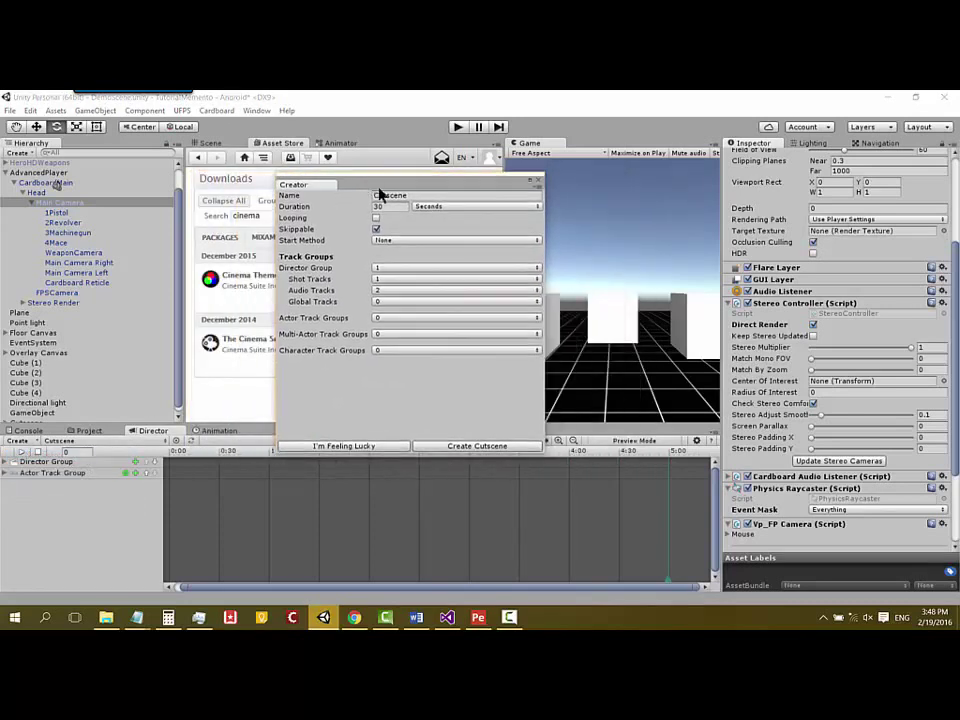
click(422, 207)
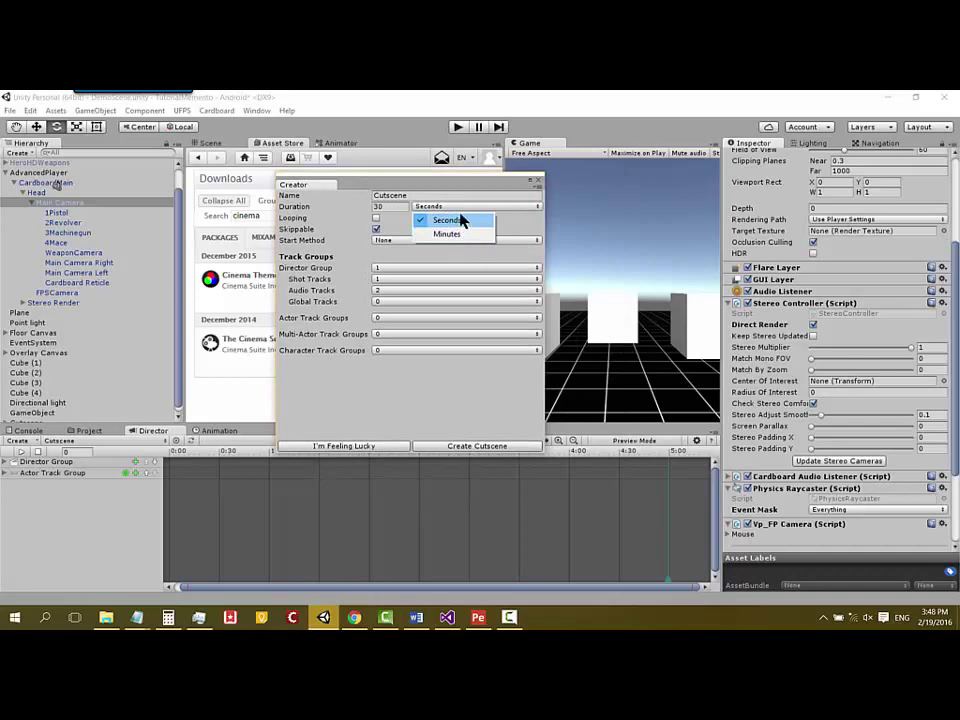
click(405, 205)
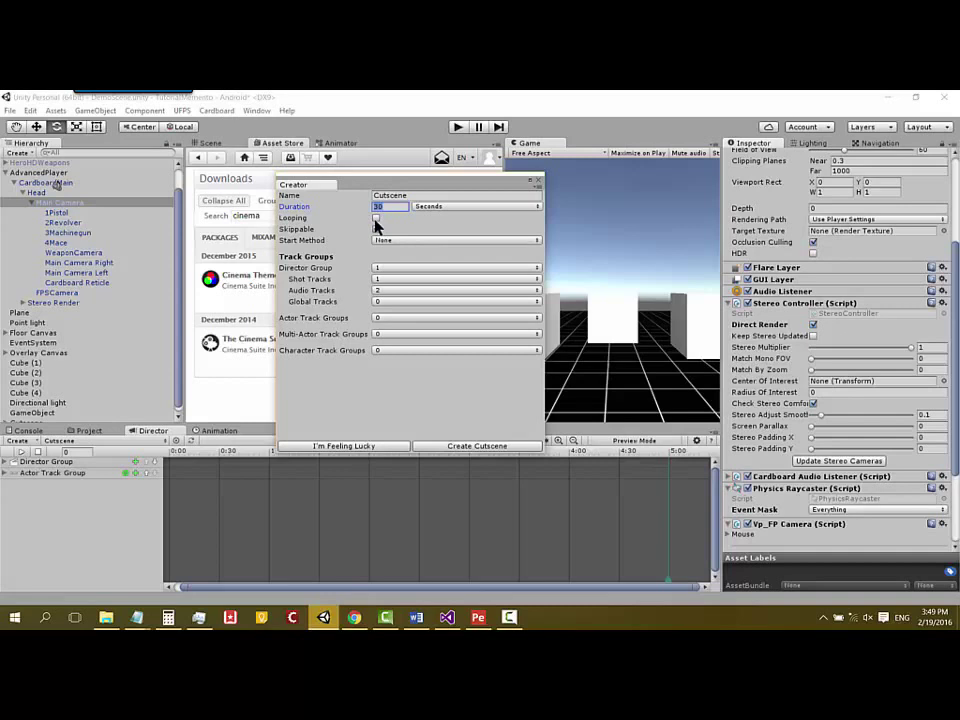
click(376, 229)
click(396, 241)
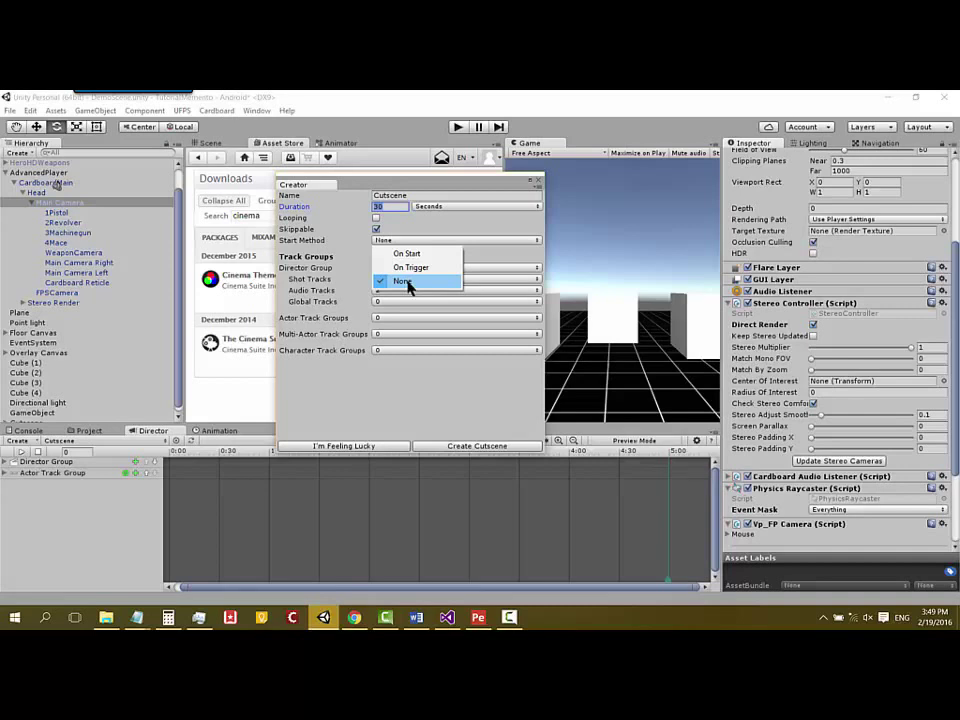
Keep Start Method None, set Audio Tracks to 0, and close the Cutscene Creator
click(326, 249)
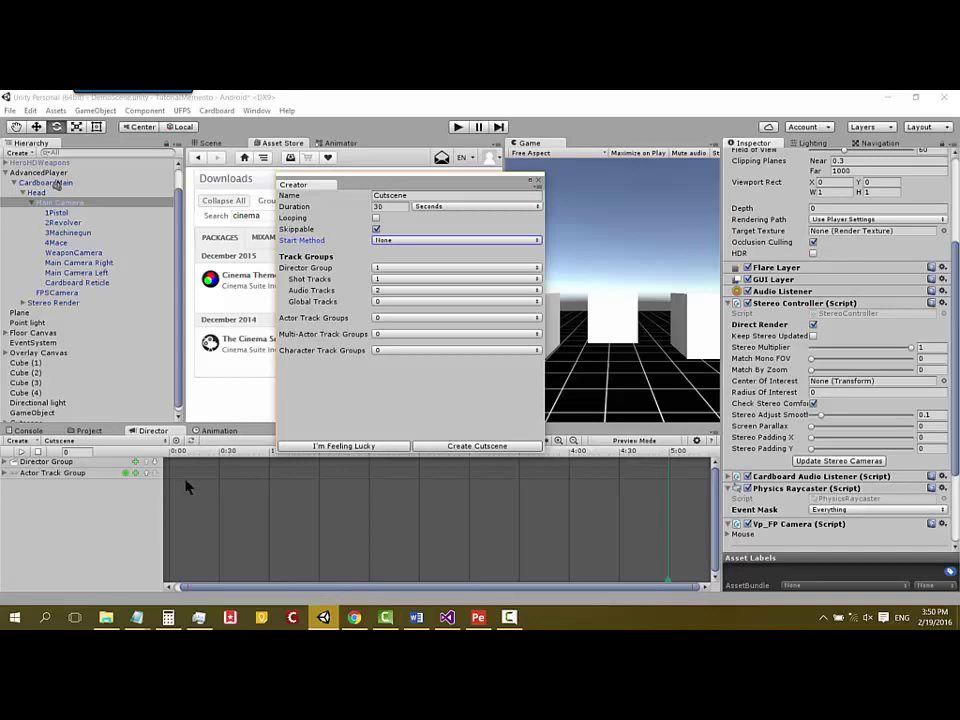
click(395, 301)
click(396, 305)
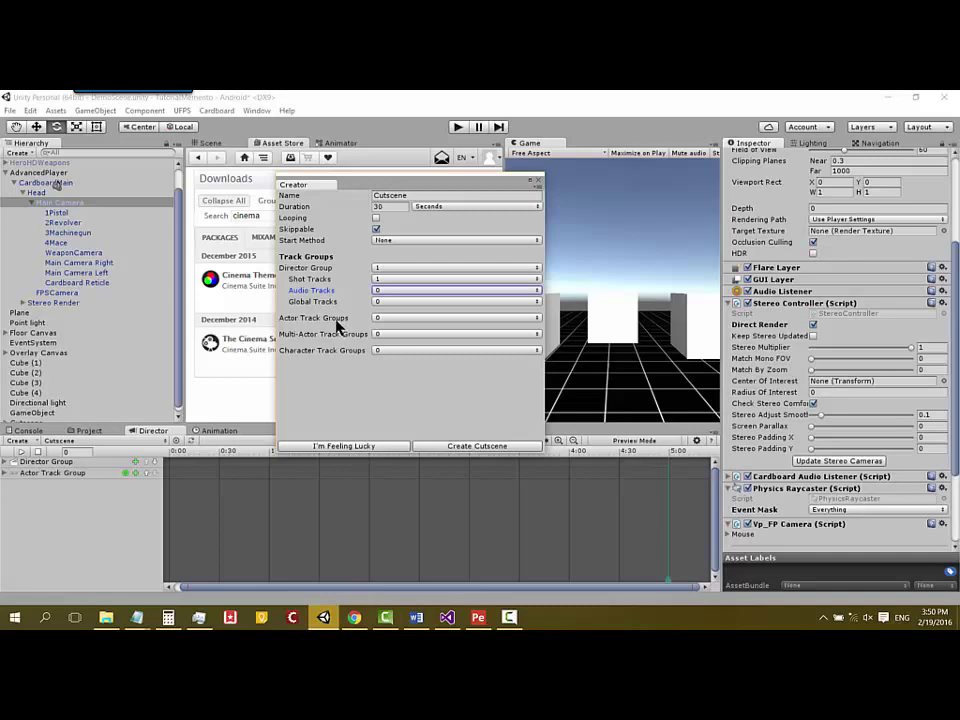
click(538, 181)
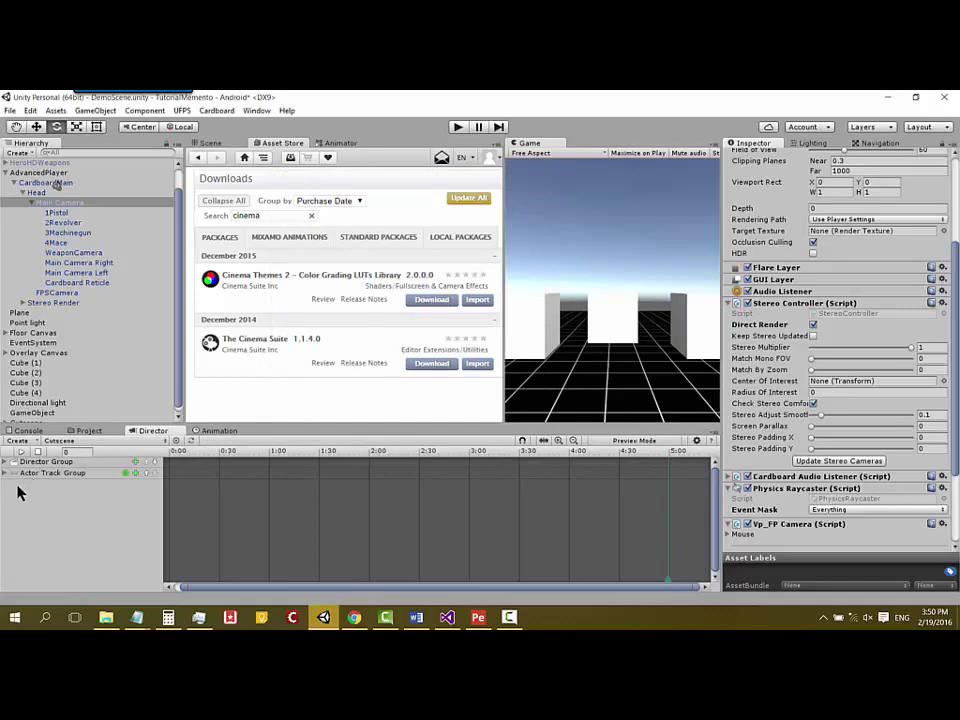
Create another Actor Track Group below the existing groups, leaving its actor transform unselected
click(125, 473)
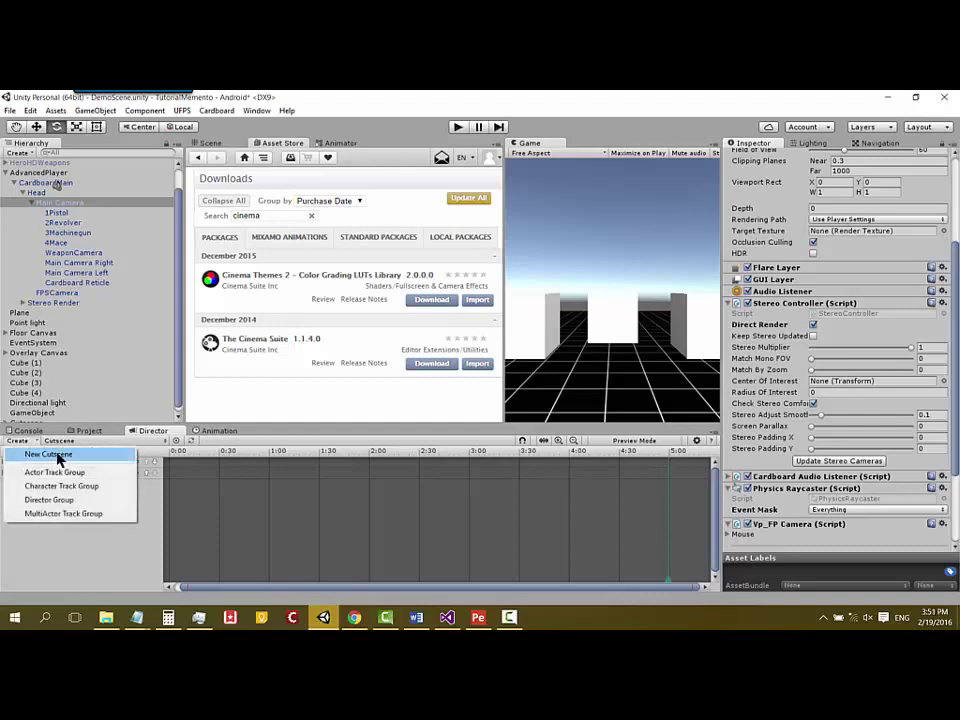
click(152, 497)
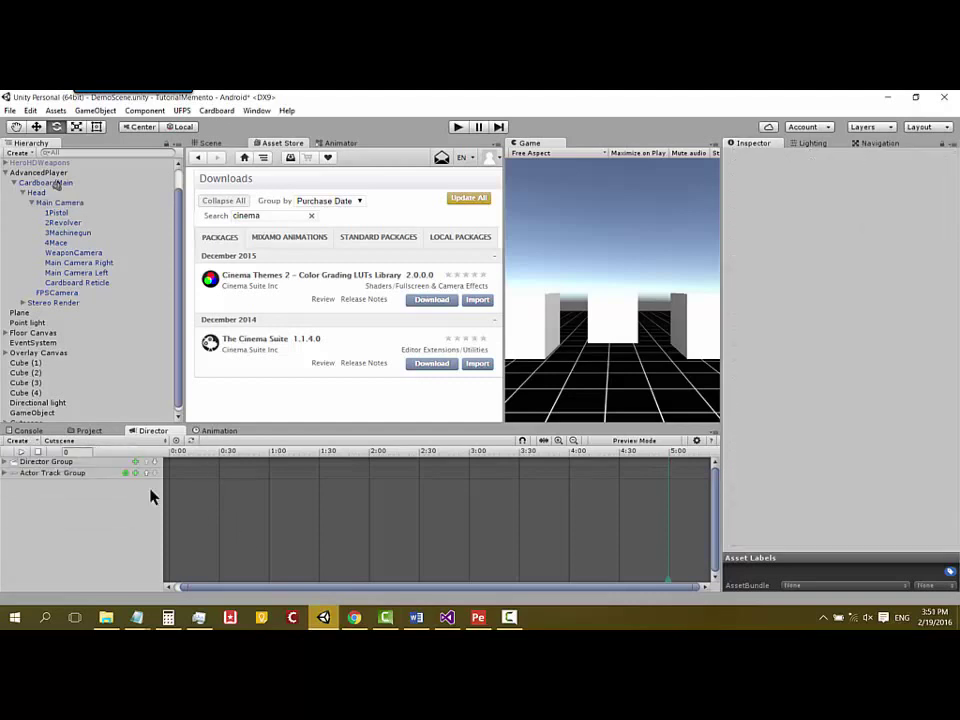
click(30, 440)
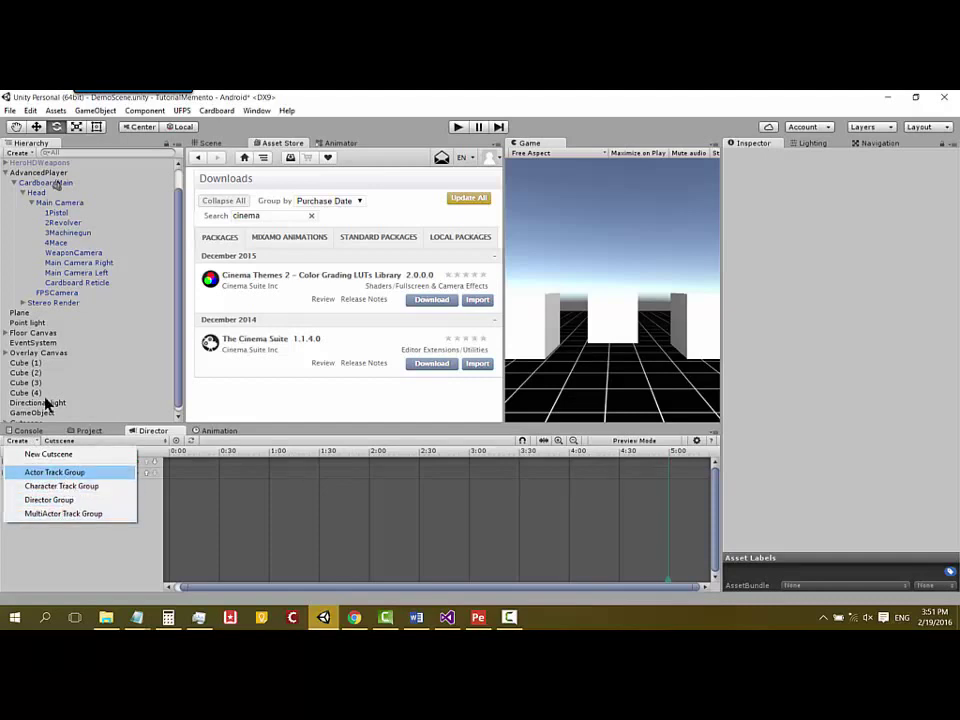
click(57, 474)
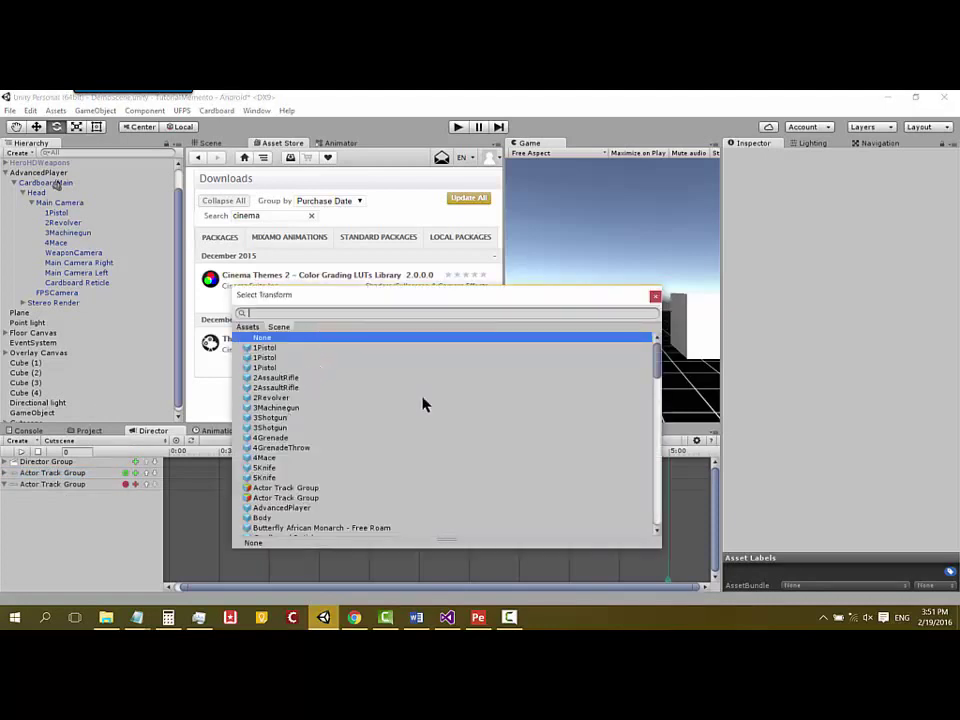
click(654, 297)
Expand the AdvancedPlayer Actor Track Group to reveal its Curve Track and show the Scene view
click(68, 473)
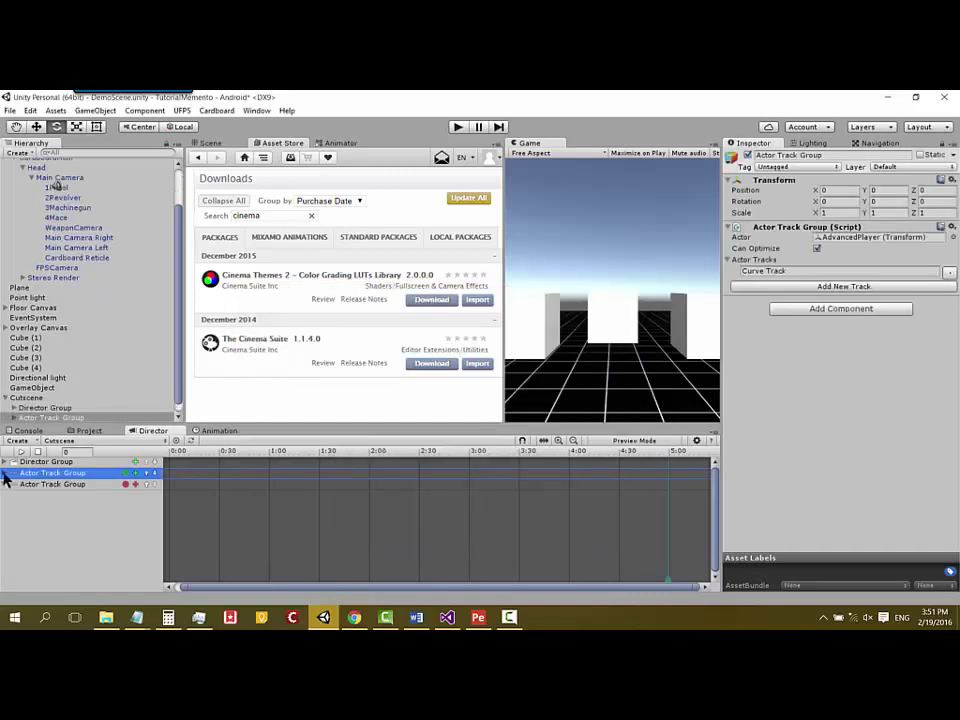
click(5, 473)
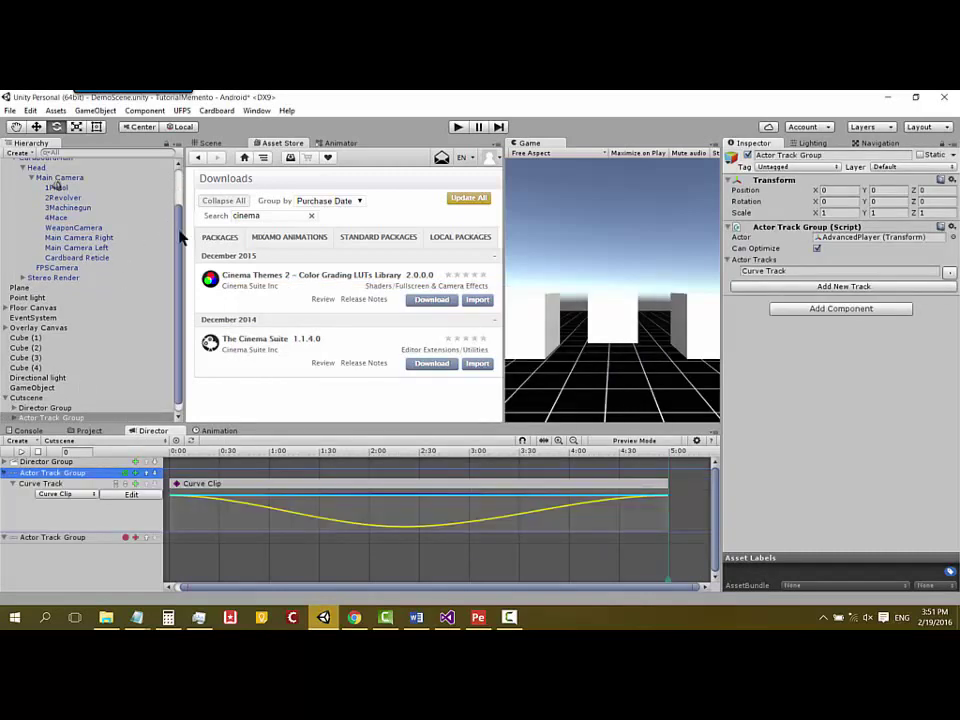
scroll(135, 229, up, 2)
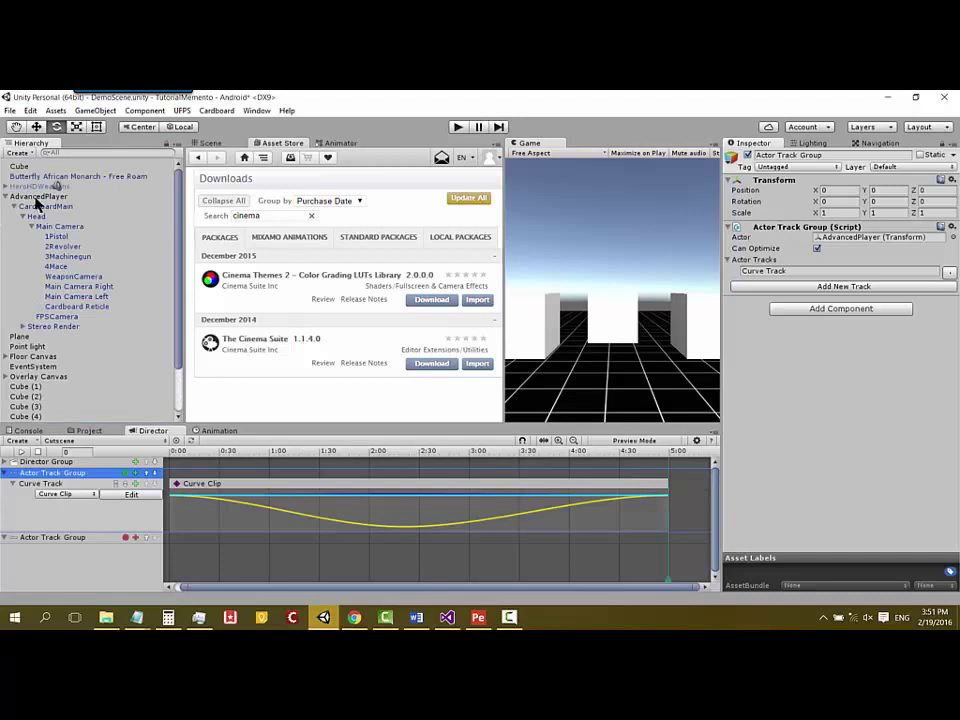
click(232, 145)
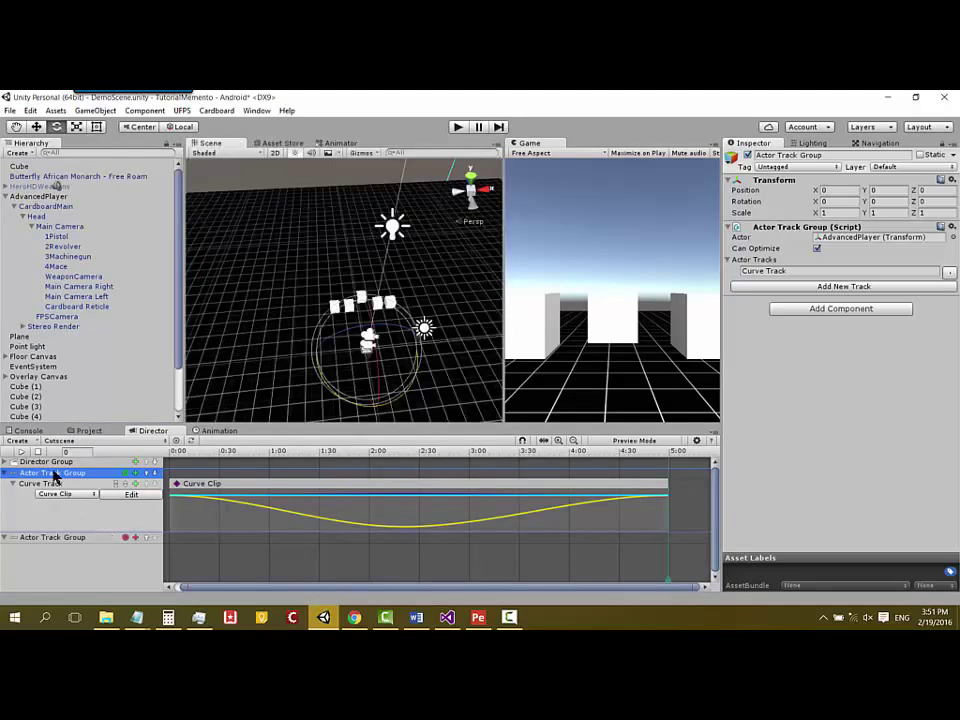
click(136, 473)
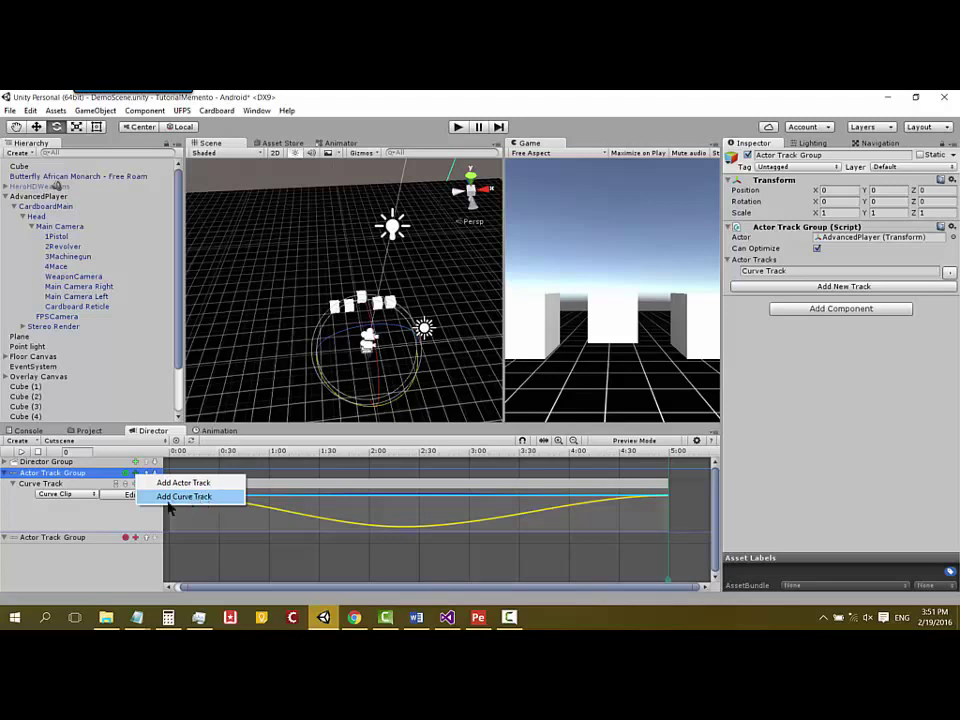
Give the actor group a Curve Track with a Curve Clip and expand its curves
click(198, 500)
click(220, 486)
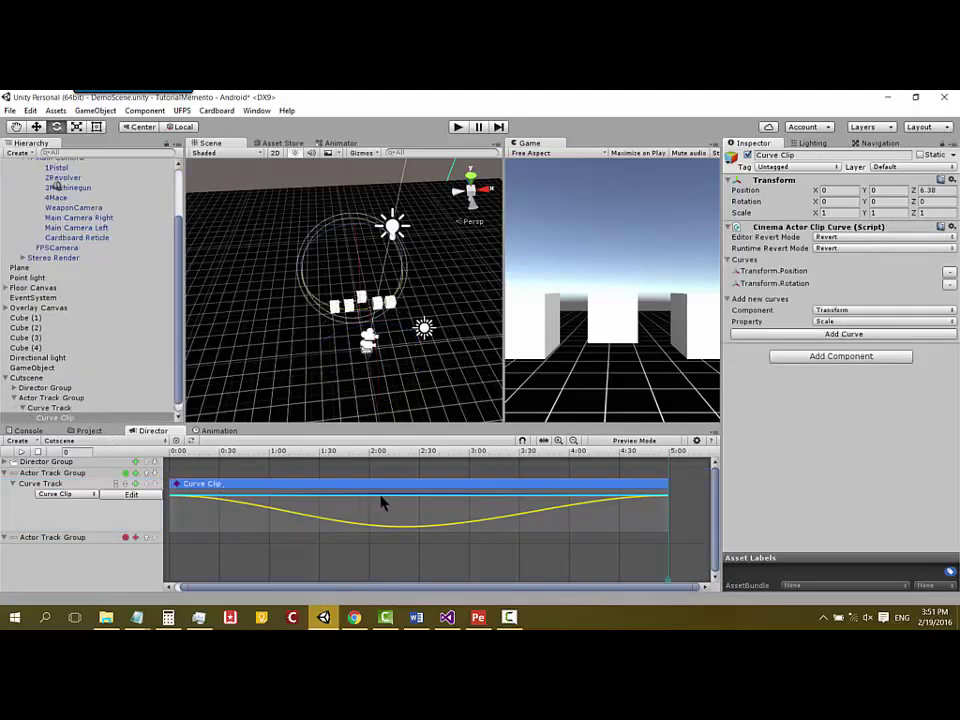
right_click(271, 484)
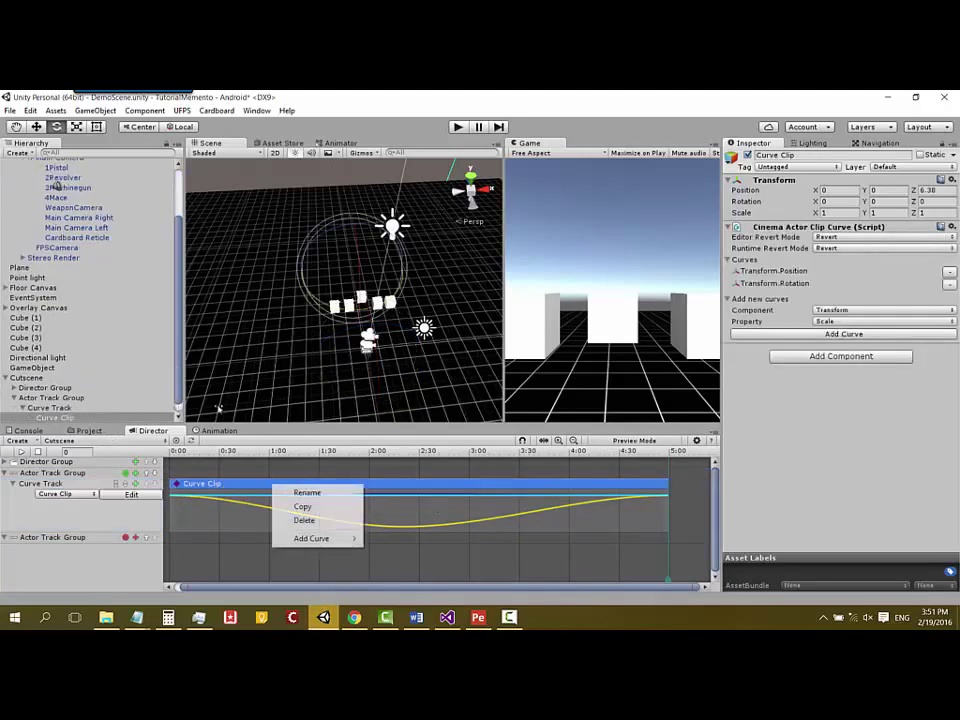
right_click(257, 482)
mouse_move(295, 537)
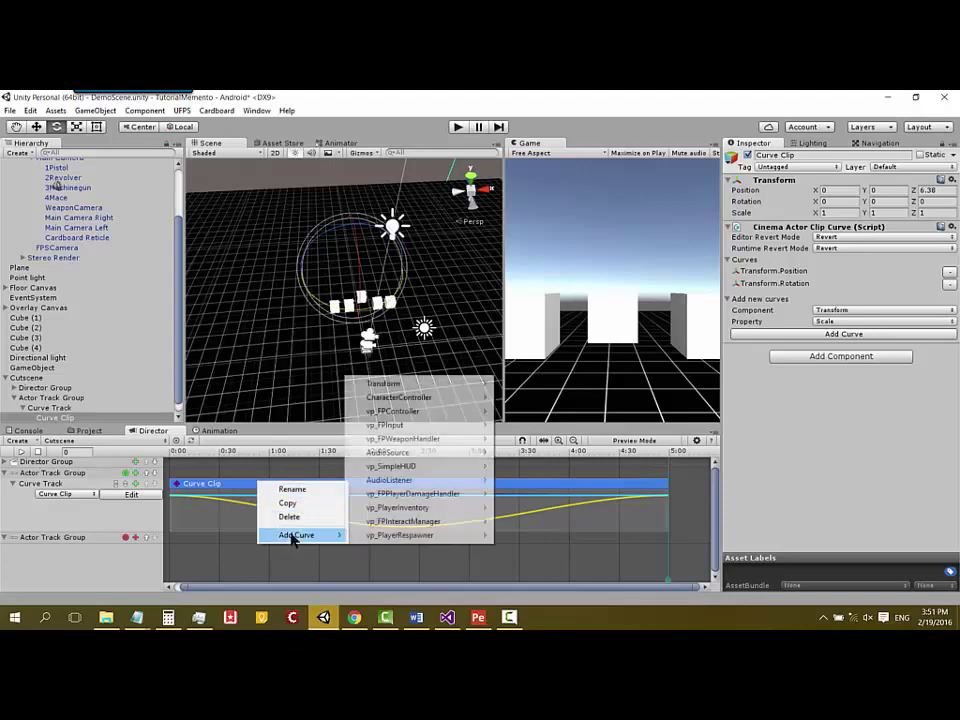
mouse_move(420, 388)
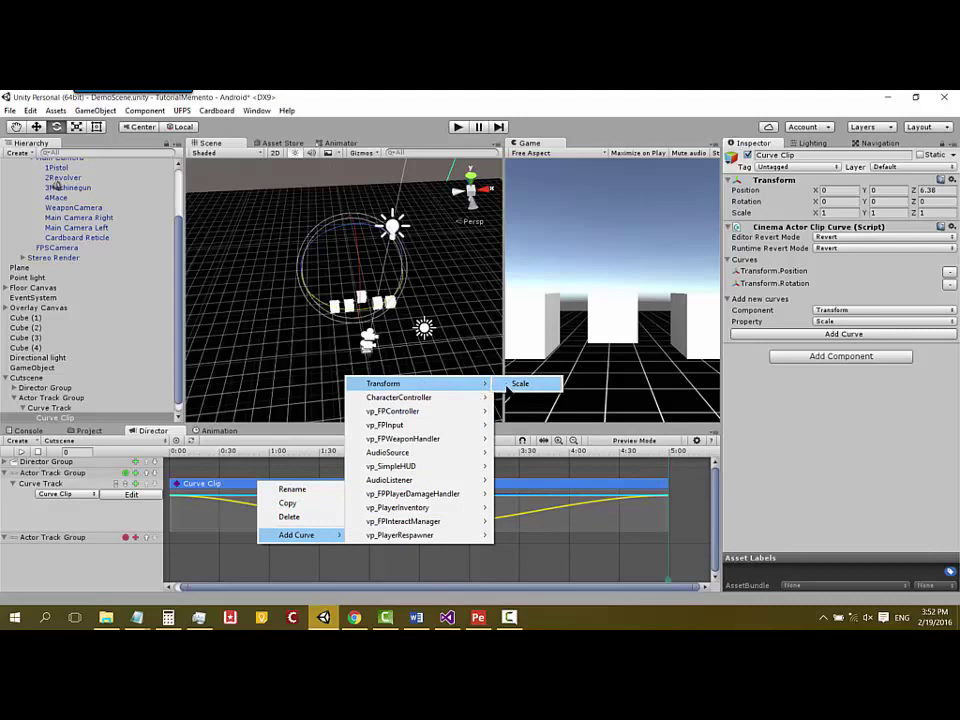
click(221, 508)
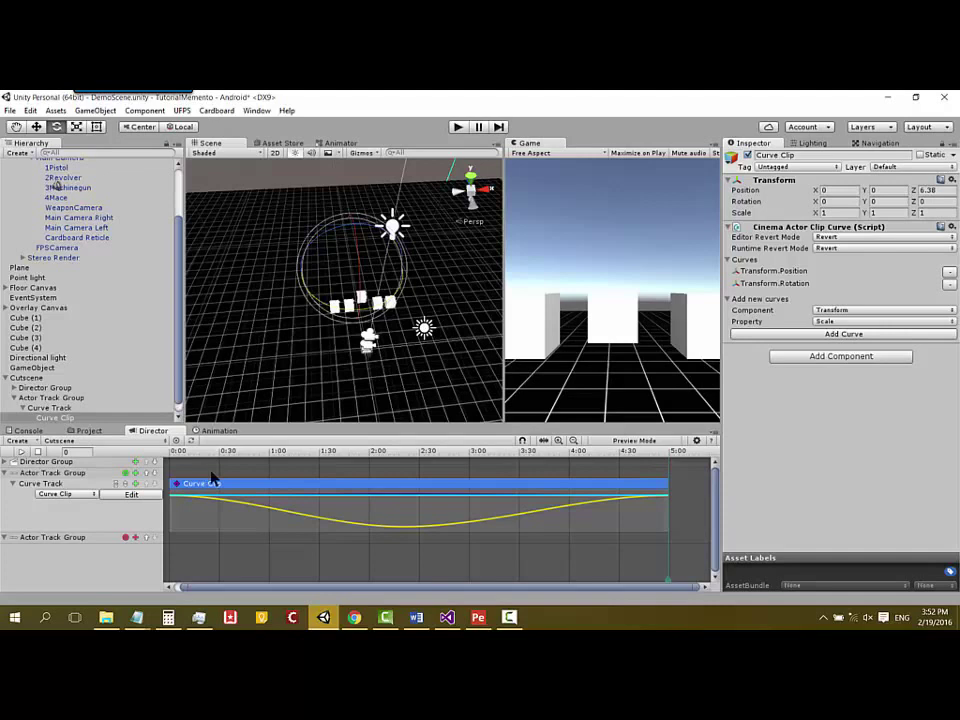
click(131, 494)
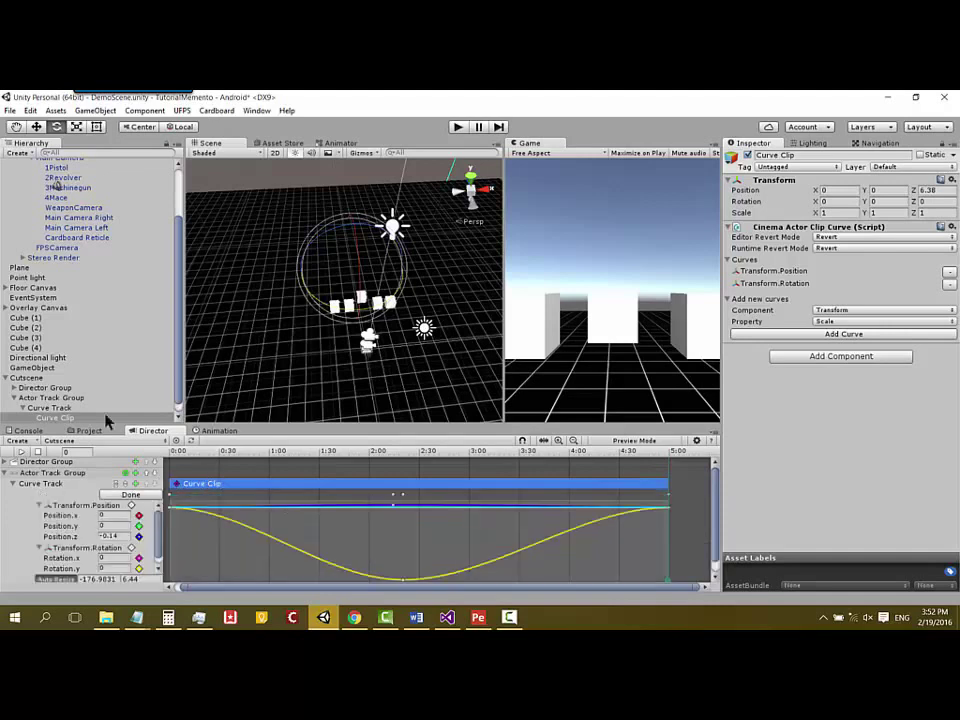
scroll(368, 533, down, 1)
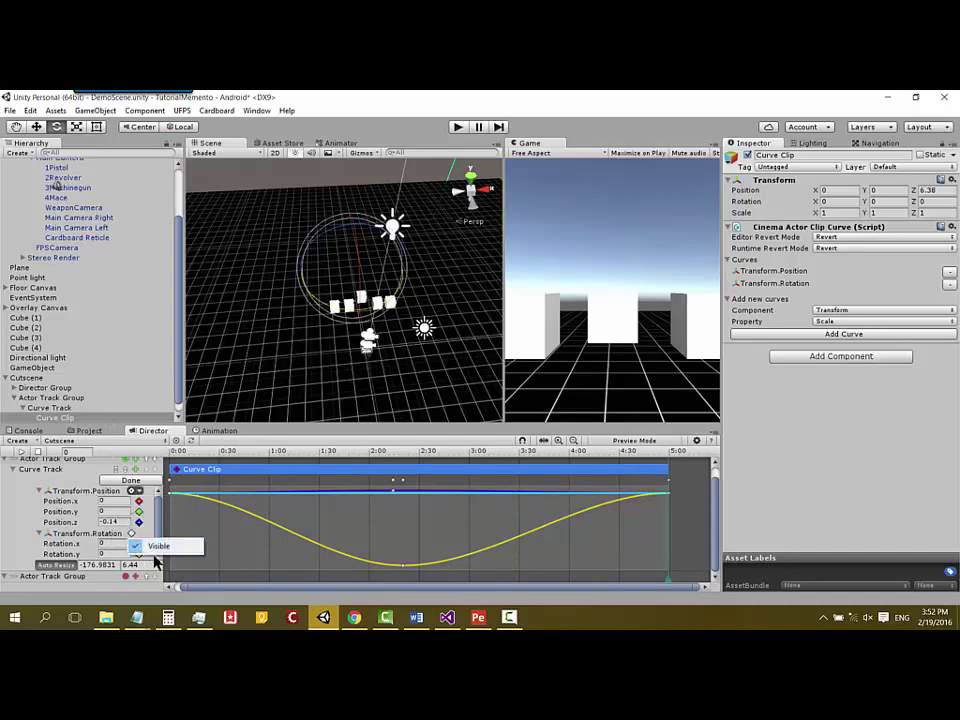
Preview the Curve Track from near 0:00 and switch to the Move tool
click(121, 467)
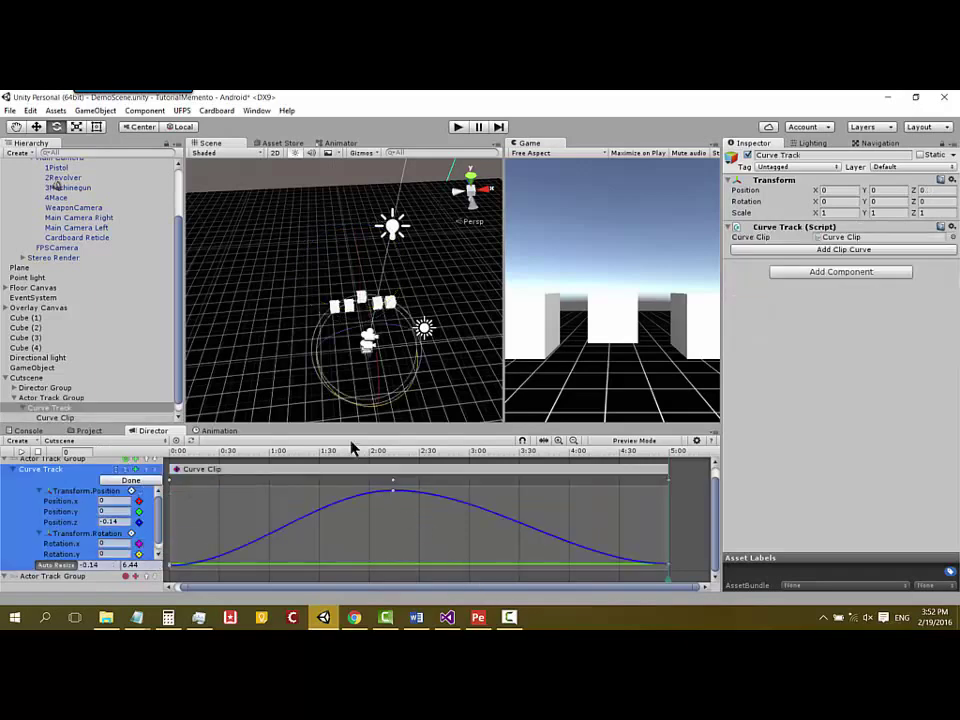
mouse_move(246, 452)
mouse_down()
mouse_move(193, 457)
mouse_move(278, 459)
mouse_up()
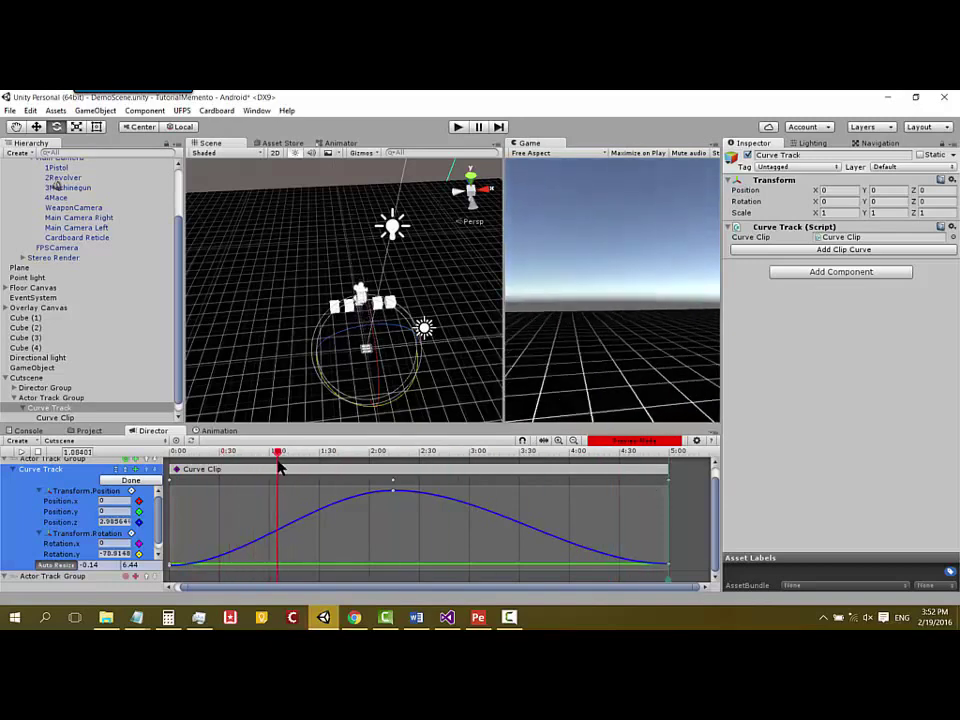
click(36, 127)
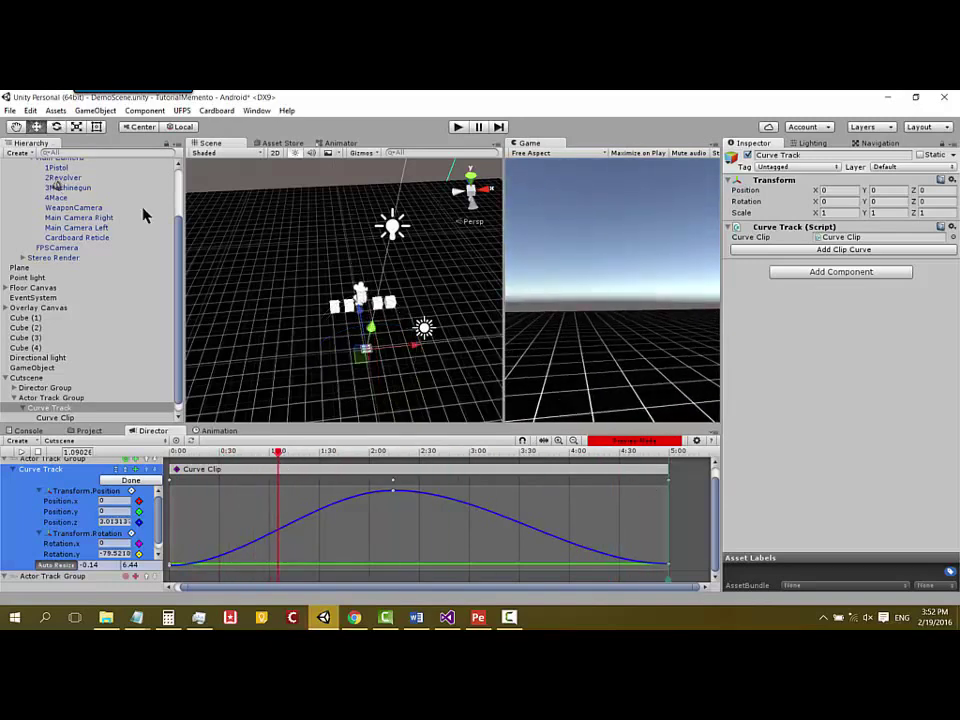
scroll(57, 200, up, 5)
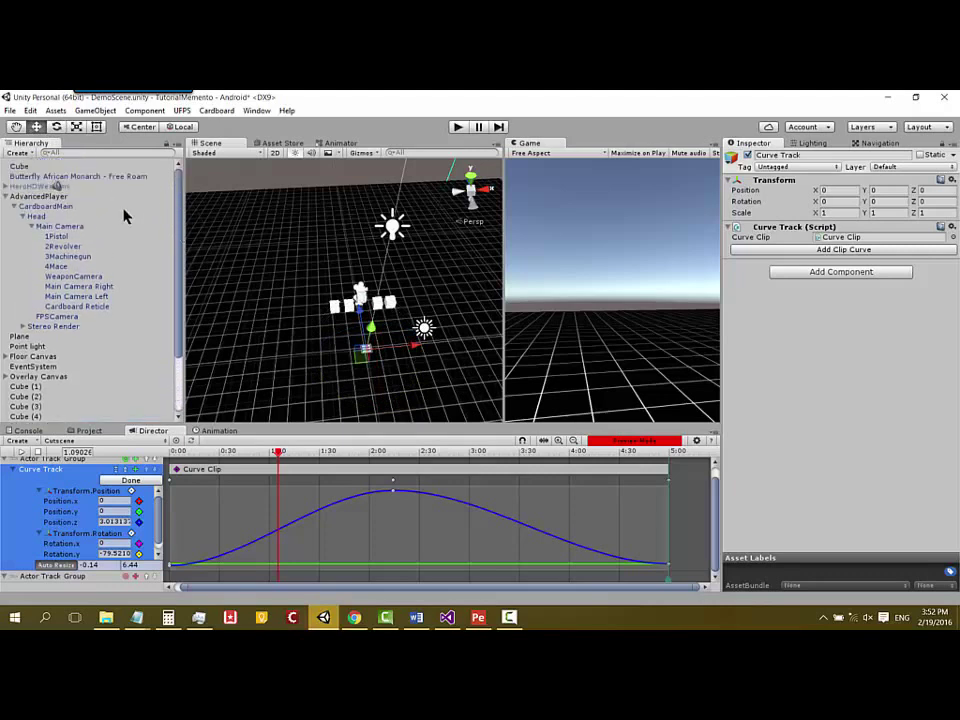
Key AdvancedPlayer's position and rotation at several playhead times, e.g. X 4.07, Z 6.37 at 2.40 s
click(43, 197)
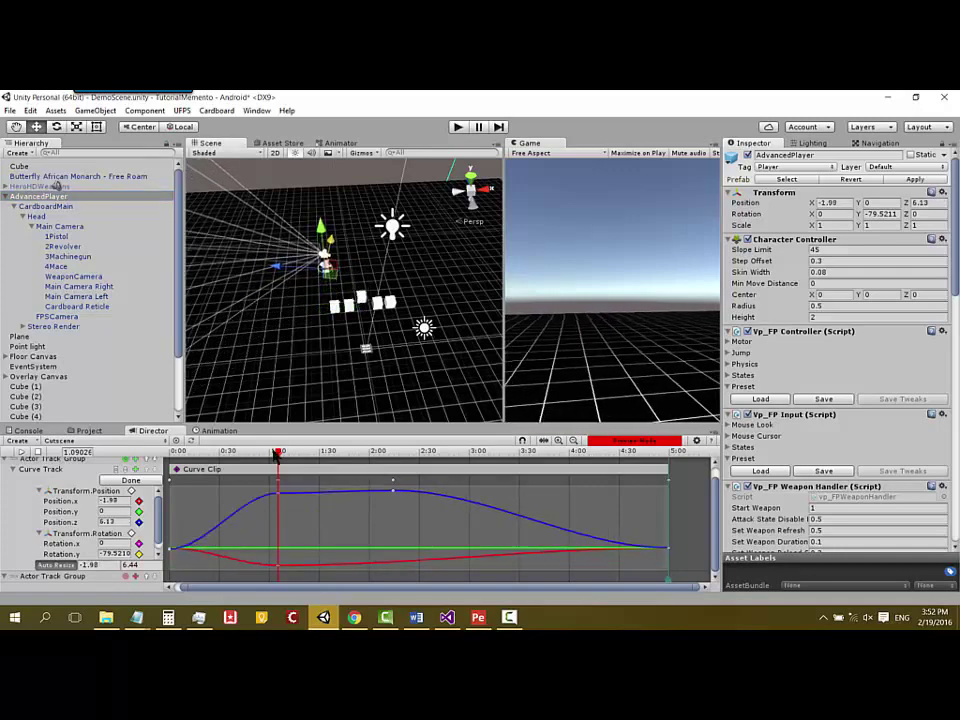
drag(281, 456, 482, 470)
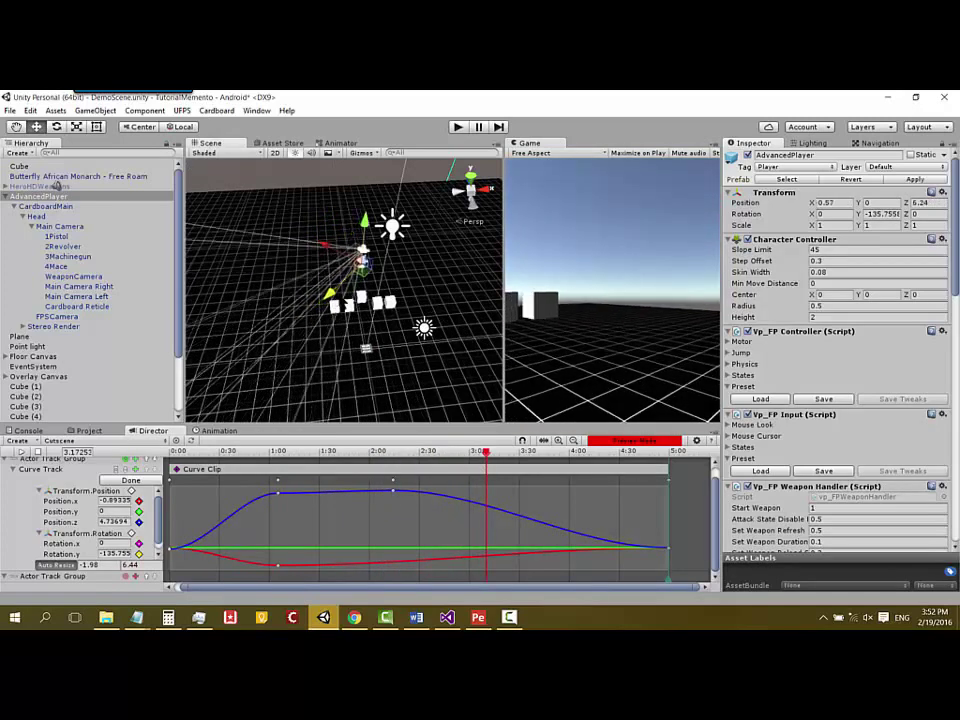
drag(482, 470, 487, 455)
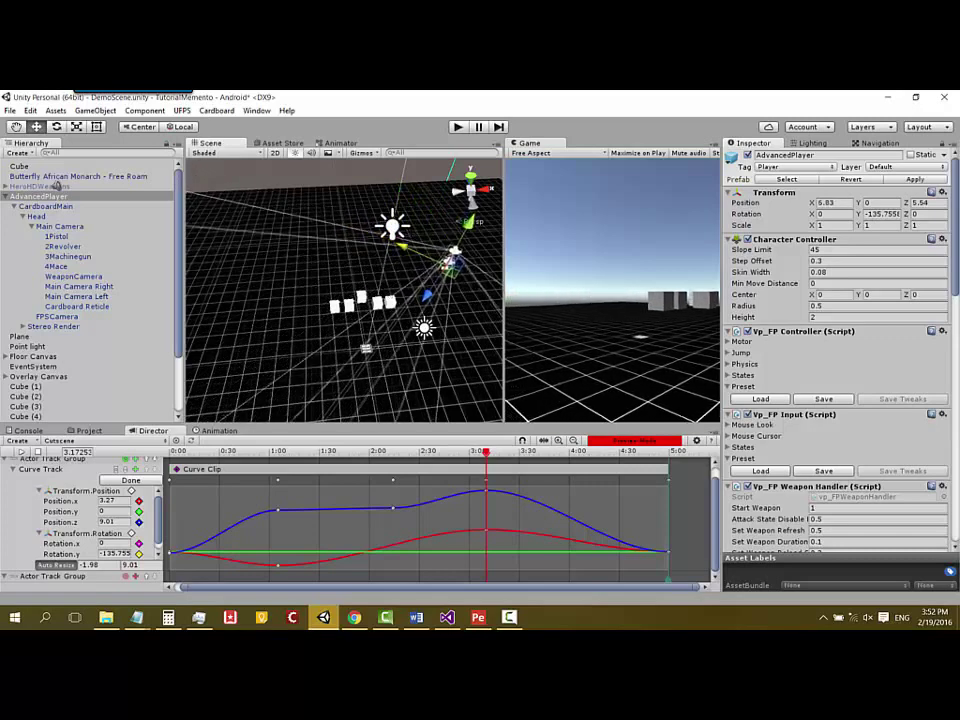
mouse_move(487, 453)
mouse_down()
mouse_move(545, 467)
mouse_move(581, 460)
mouse_up()
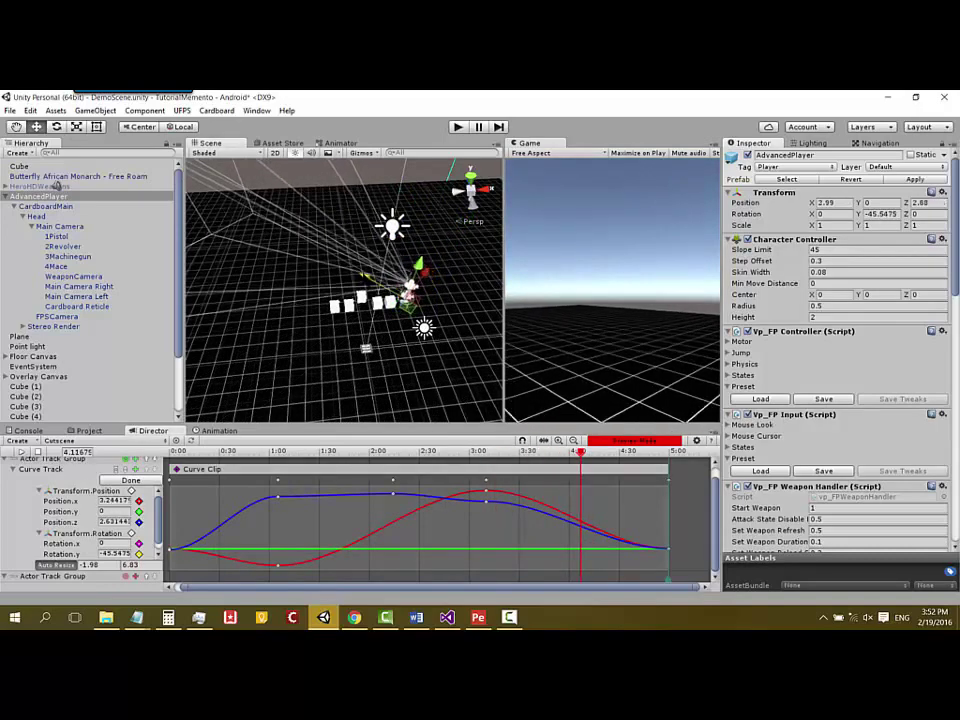
mouse_move(578, 452)
mouse_down()
mouse_move(618, 457)
mouse_move(395, 445)
mouse_move(330, 428)
mouse_move(613, 490)
mouse_move(298, 452)
mouse_move(360, 453)
mouse_up()
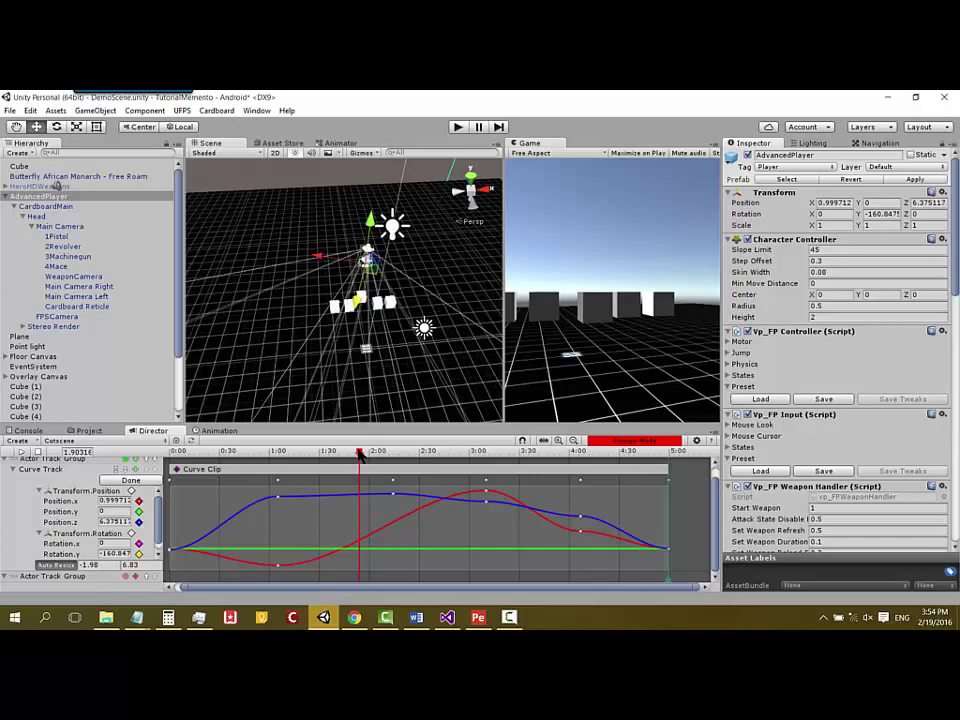
mouse_move(360, 453)
mouse_down()
mouse_move(557, 455)
mouse_move(214, 440)
mouse_move(634, 515)
mouse_up()
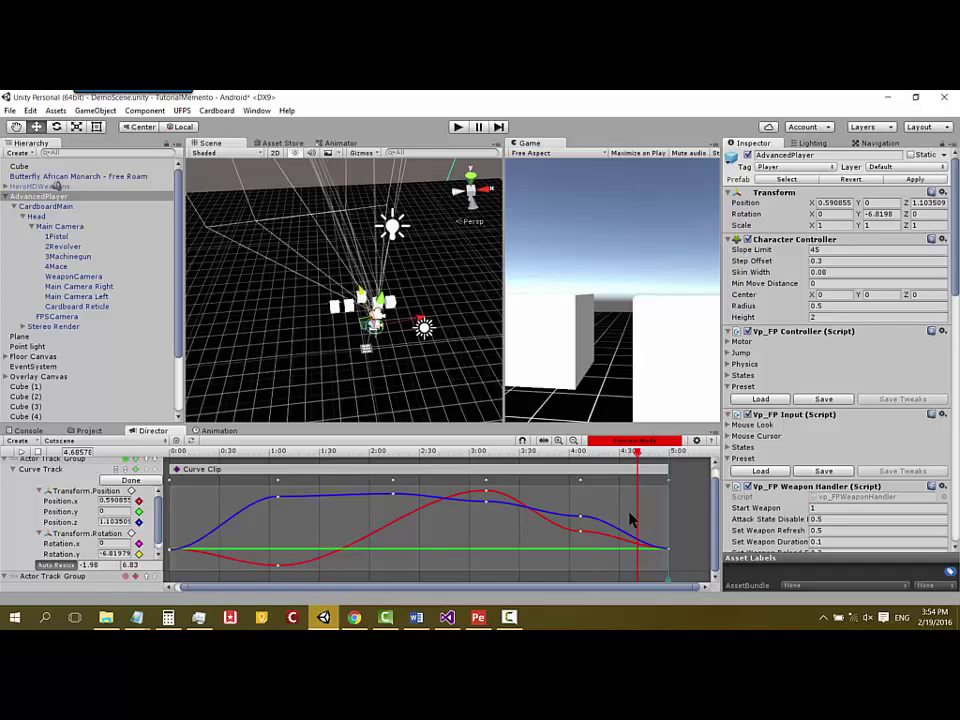
mouse_move(637, 453)
mouse_down()
mouse_move(347, 452)
mouse_move(305, 470)
mouse_move(655, 527)
mouse_move(444, 491)
mouse_move(236, 475)
mouse_move(643, 517)
mouse_move(381, 504)
mouse_move(193, 519)
mouse_move(467, 523)
mouse_move(598, 538)
mouse_move(644, 555)
mouse_move(444, 536)
mouse_move(294, 540)
mouse_move(568, 562)
mouse_move(346, 568)
mouse_move(495, 587)
mouse_move(409, 586)
mouse_up()
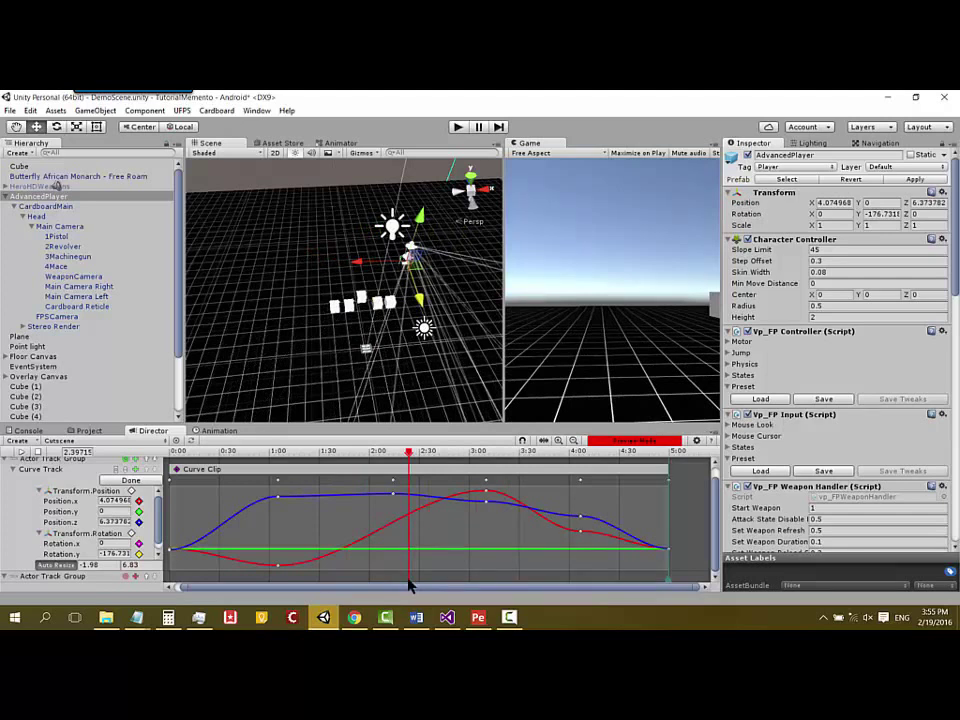
Collapse the Curve Track and list the Director Group's Add Audio, Global and Shot Track options
click(14, 470)
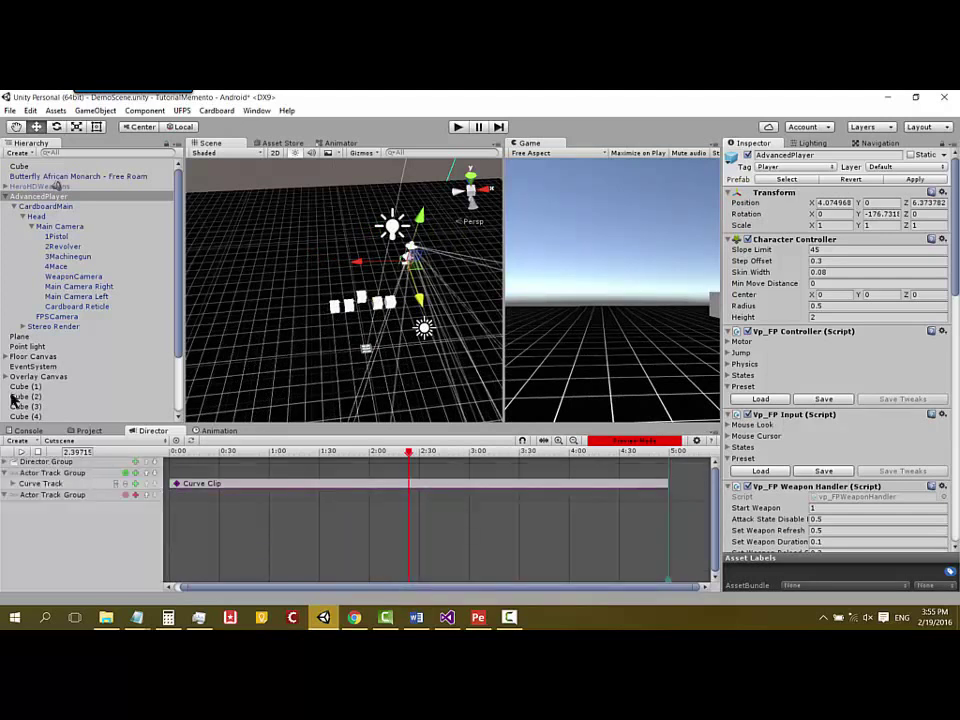
click(17, 440)
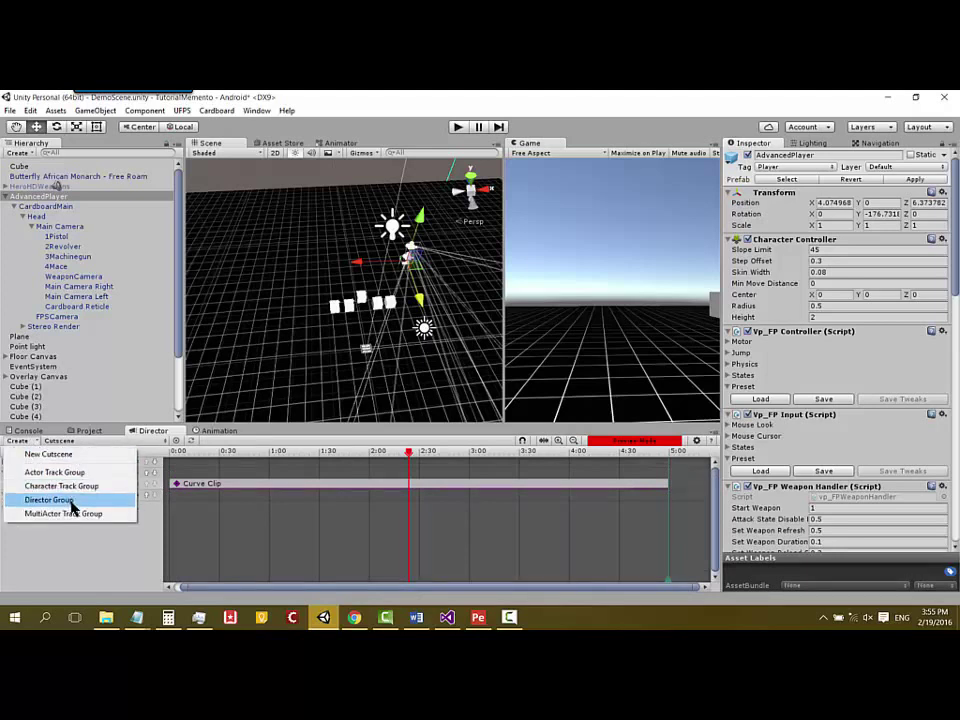
click(47, 546)
click(20, 430)
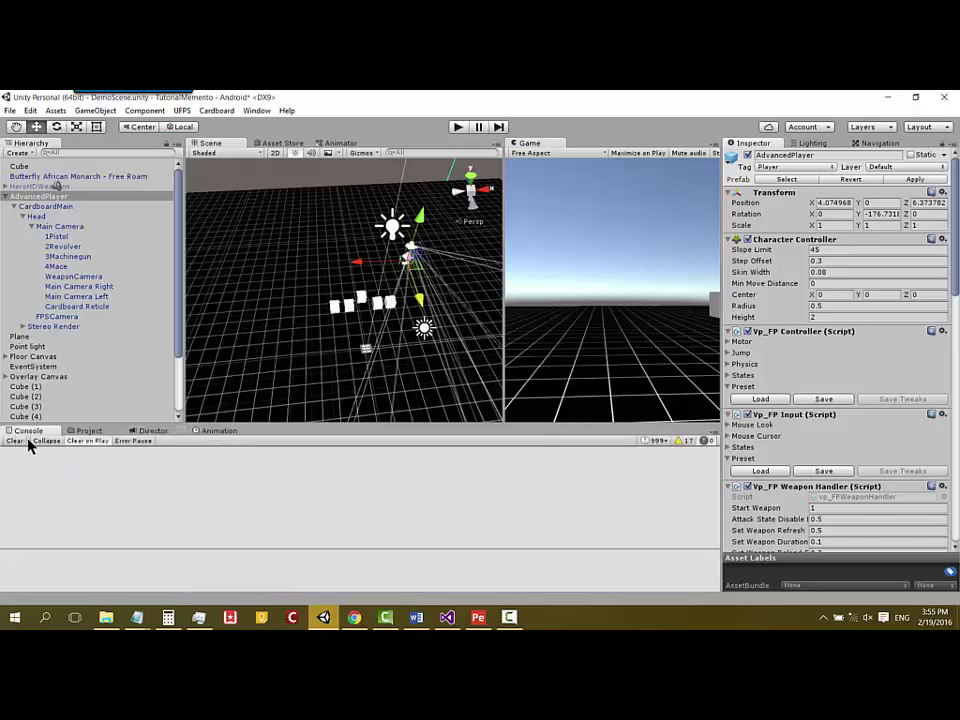
click(155, 430)
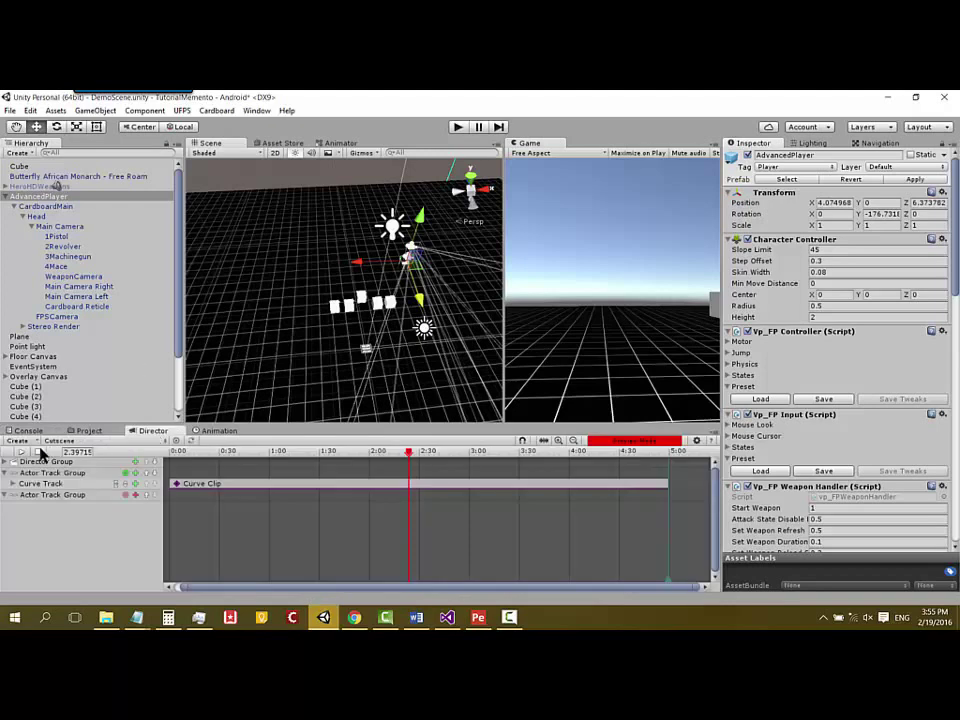
click(22, 441)
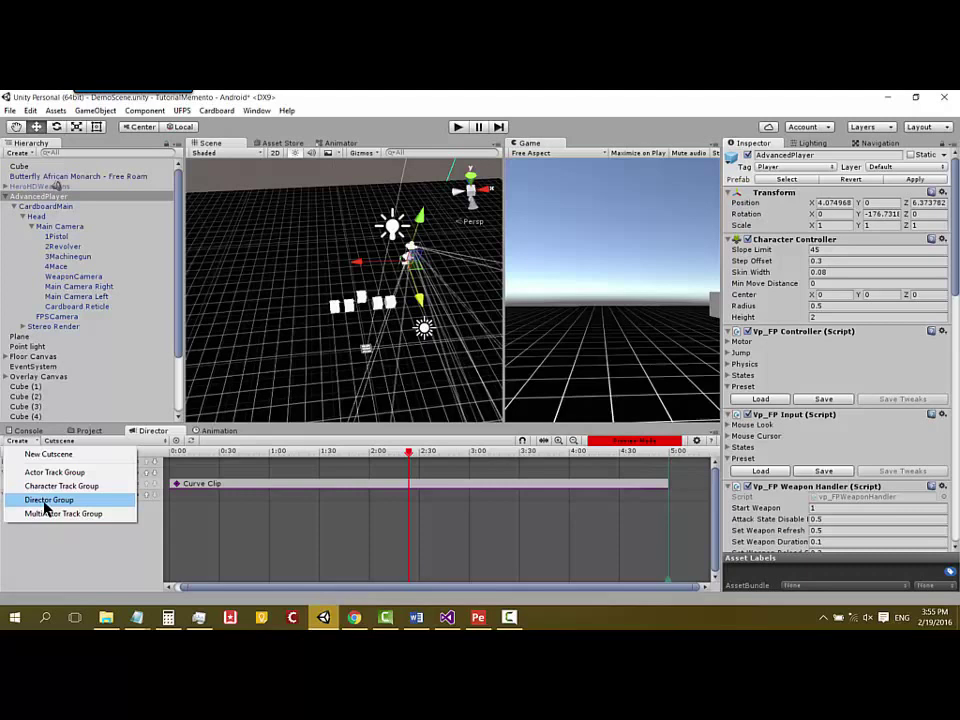
click(44, 514)
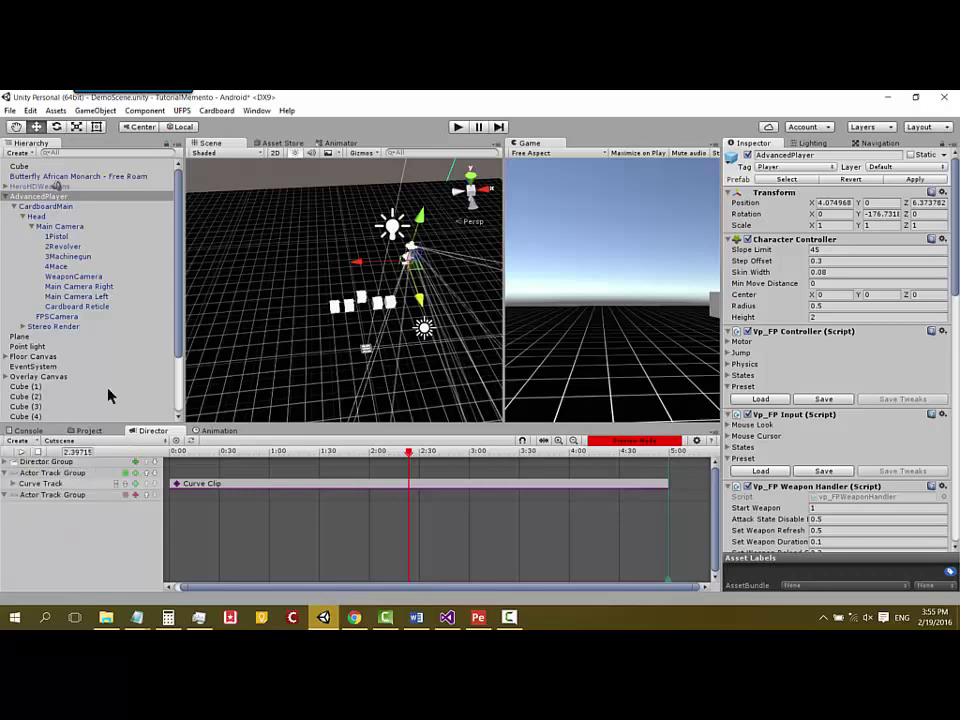
click(136, 470)
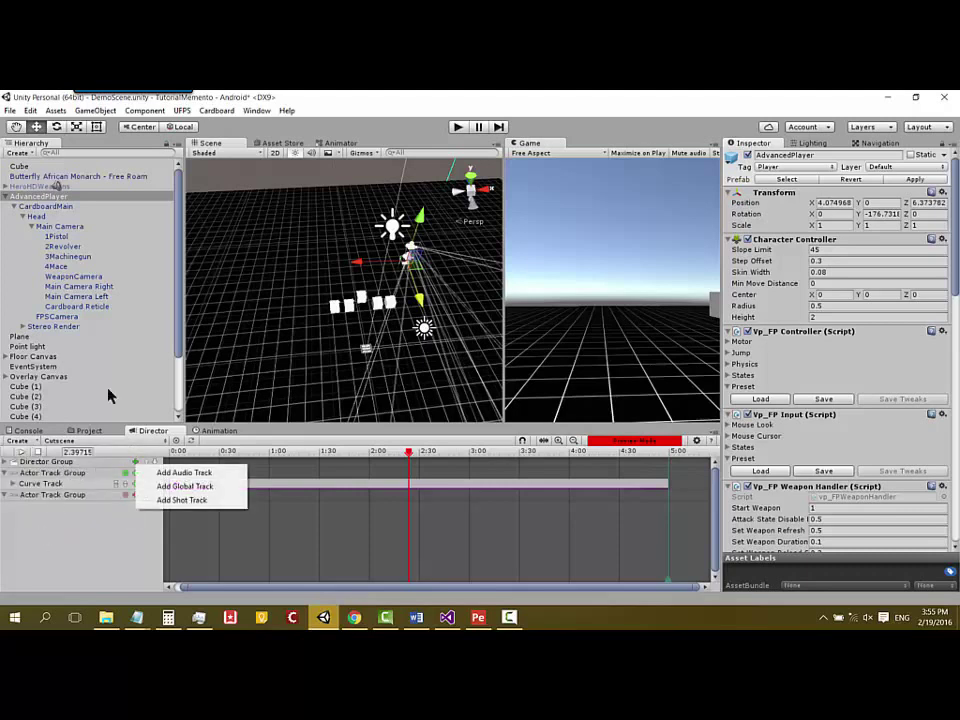
Add a Global Track to the Director Group, browsing its Cutscene > Stop Cutscene events without adding one
click(168, 488)
click(136, 483)
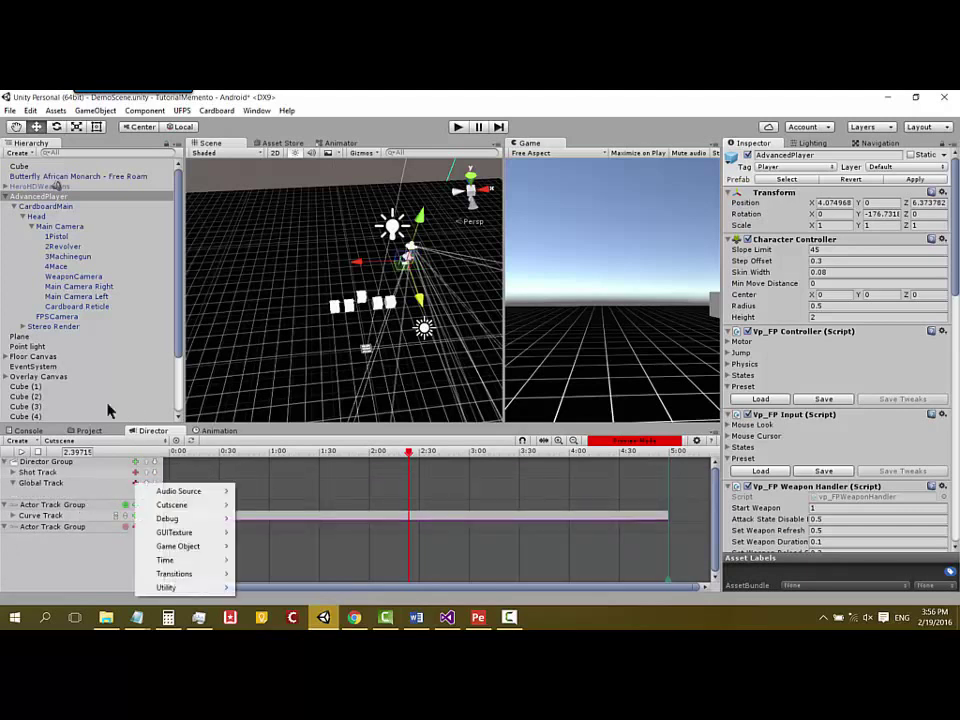
mouse_move(197, 566)
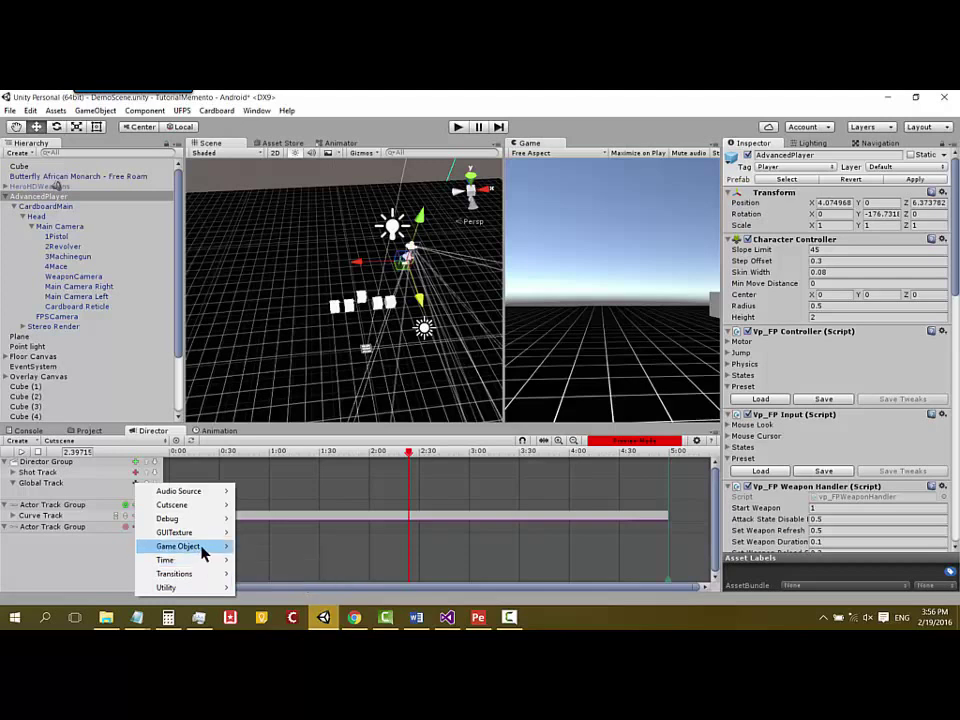
mouse_move(193, 503)
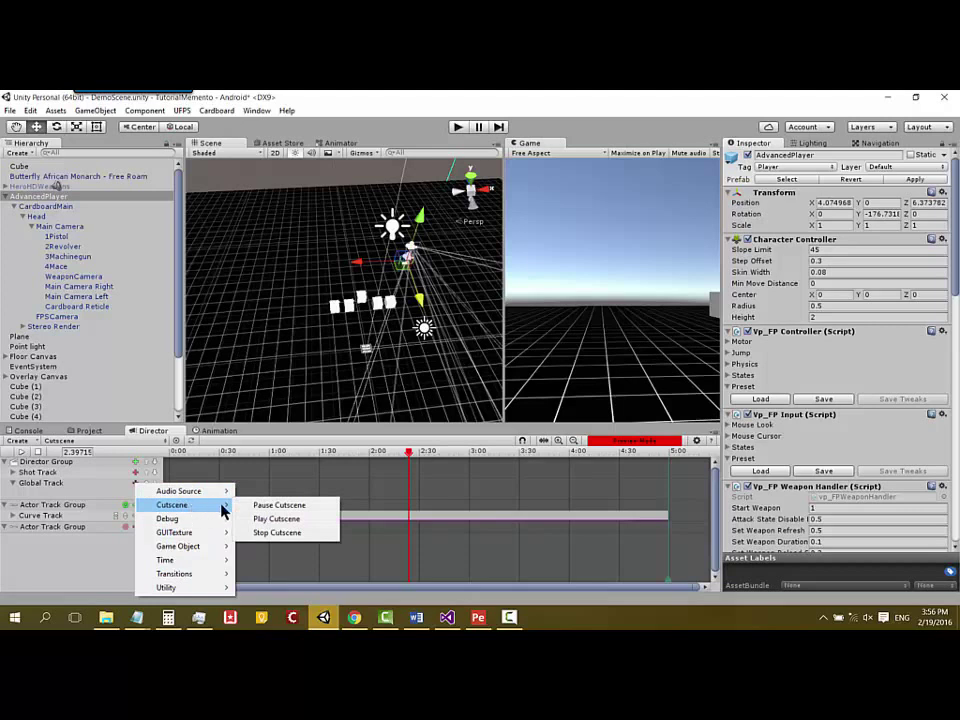
click(305, 533)
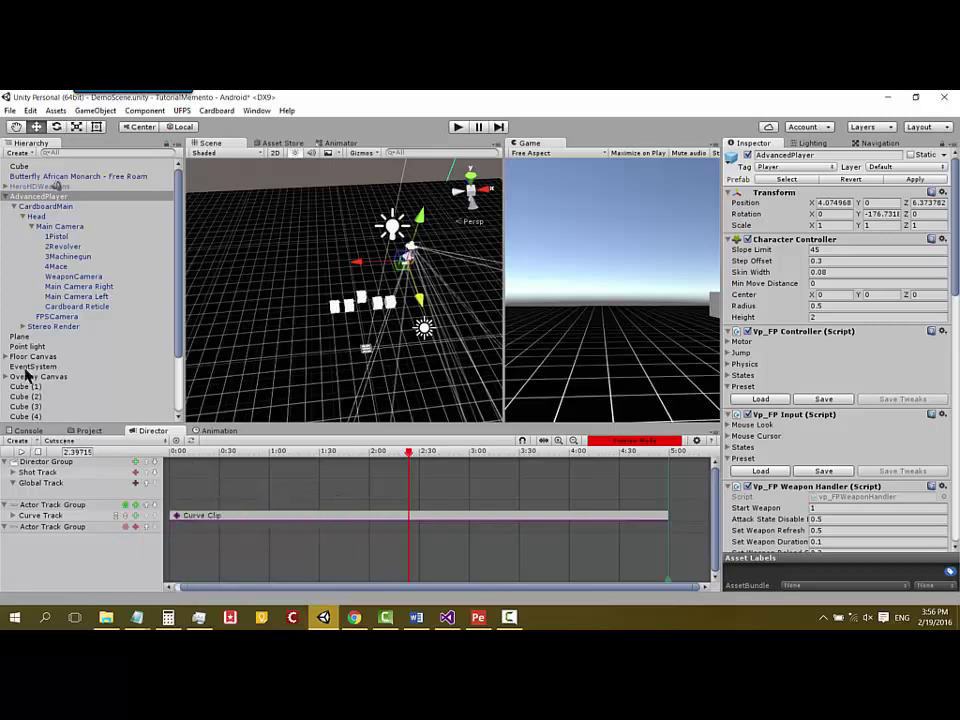
click(36, 442)
Create a new 30-second skippable cutscene named Cutscene1
click(45, 457)
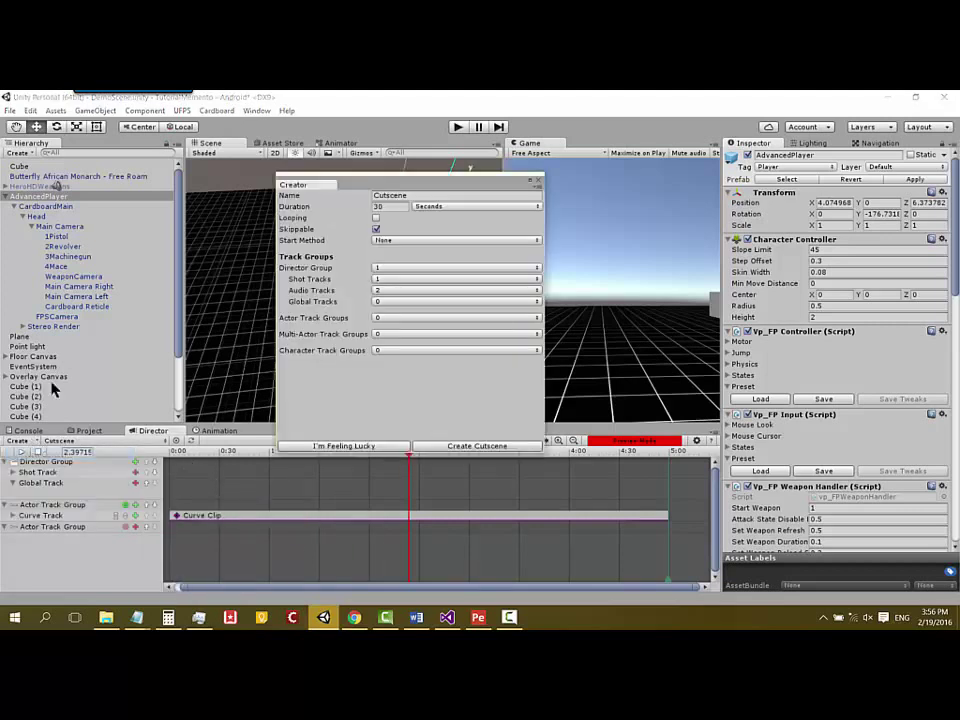
click(416, 194)
click(416, 194)
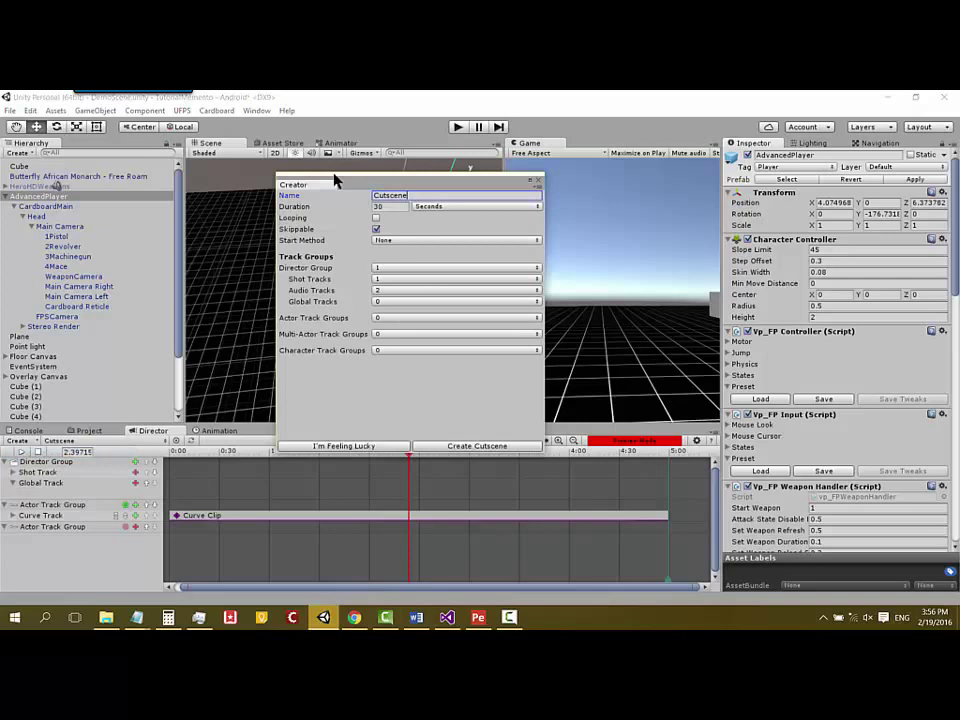
click(450, 446)
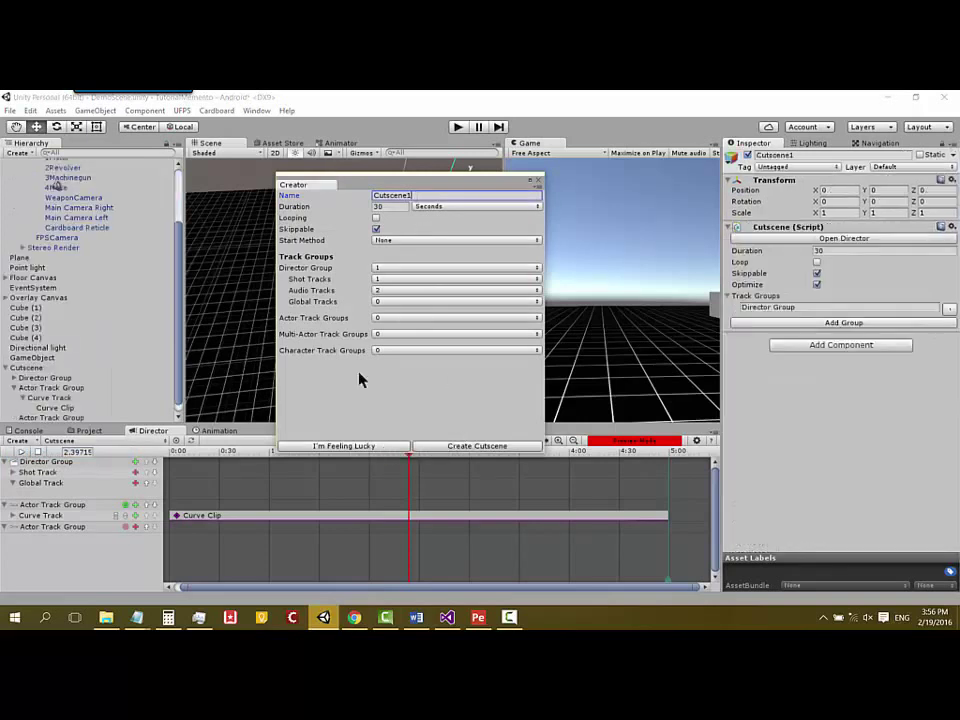
click(537, 180)
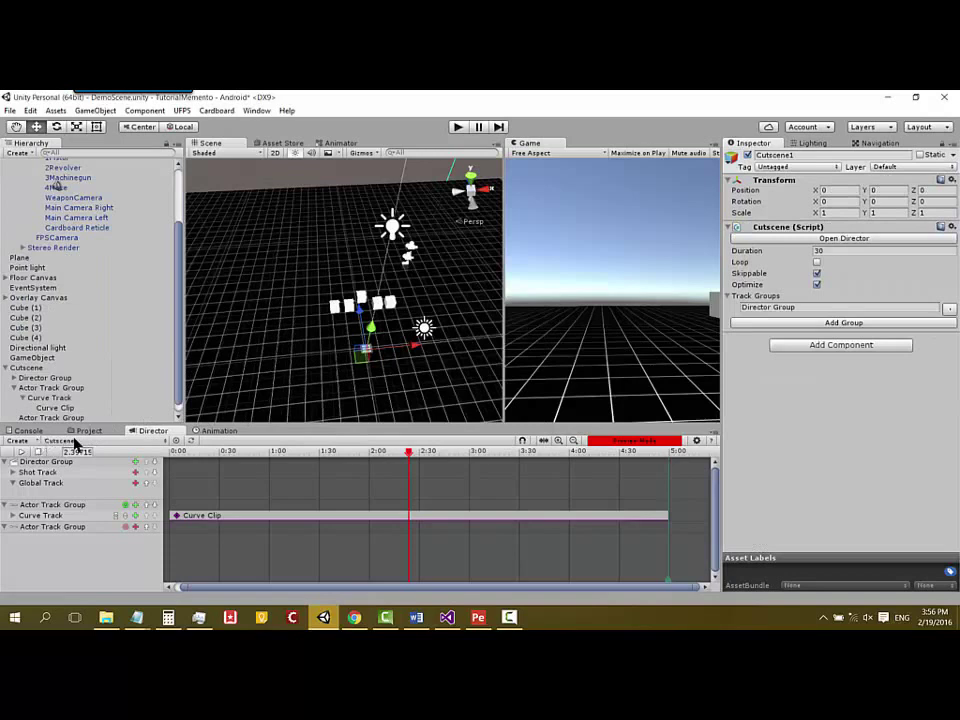
Switch the Director to the Cutscene1 timeline and scroll along its Shot and Audio Tracks
click(58, 441)
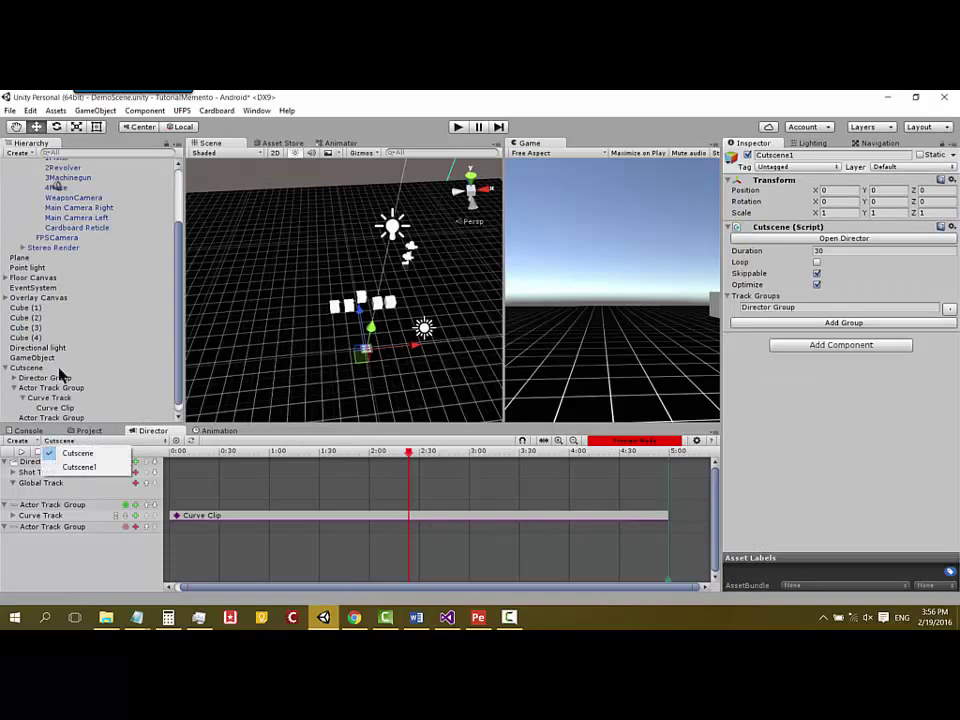
click(95, 467)
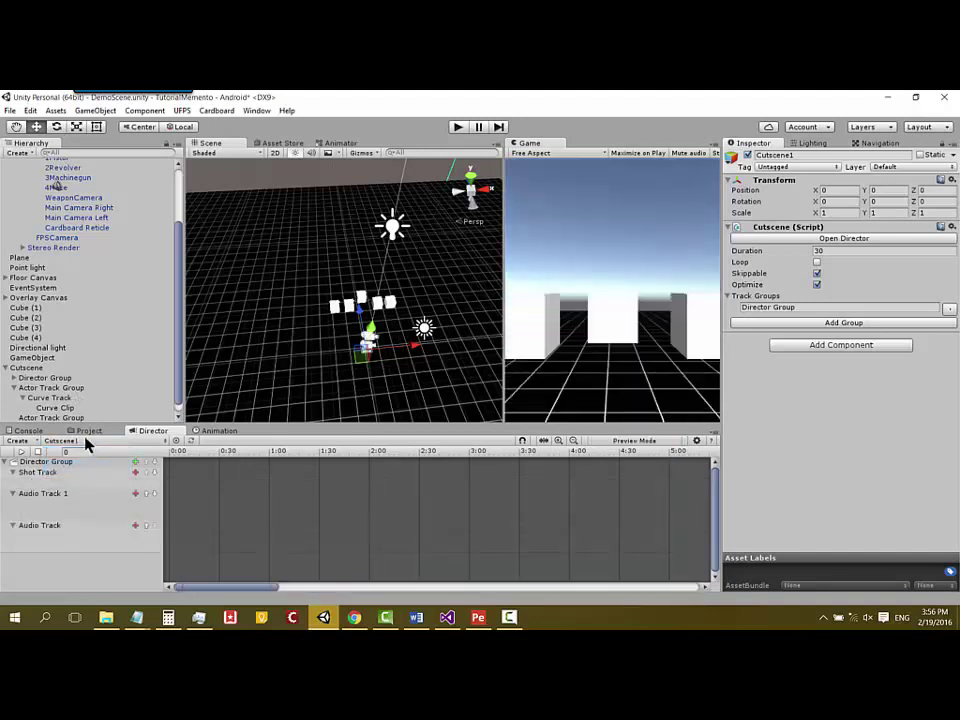
click(87, 444)
click(73, 455)
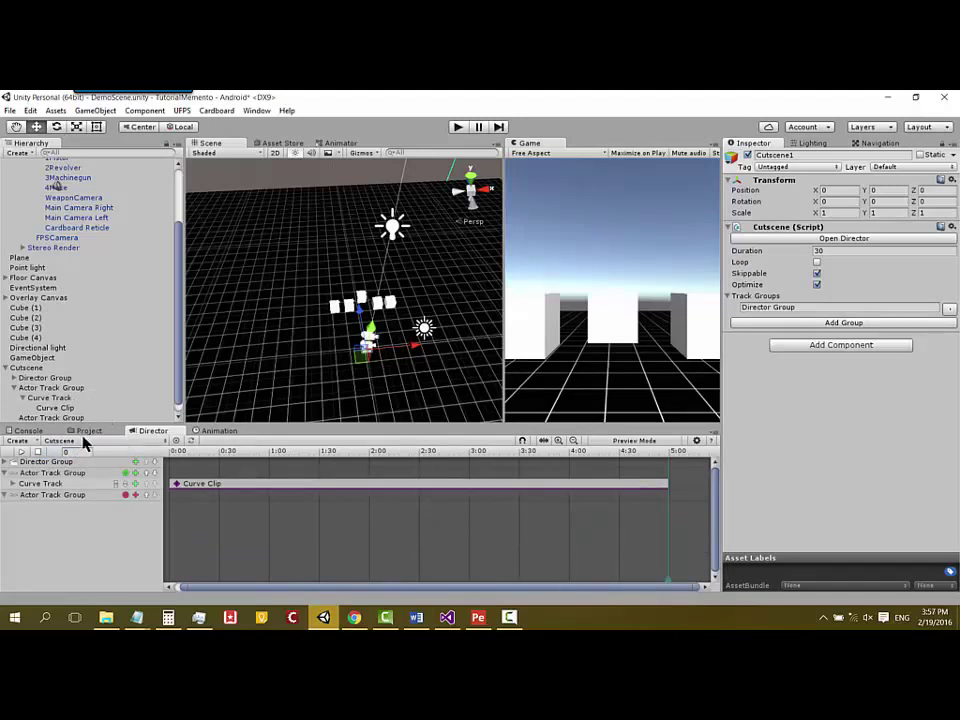
click(55, 441)
click(80, 466)
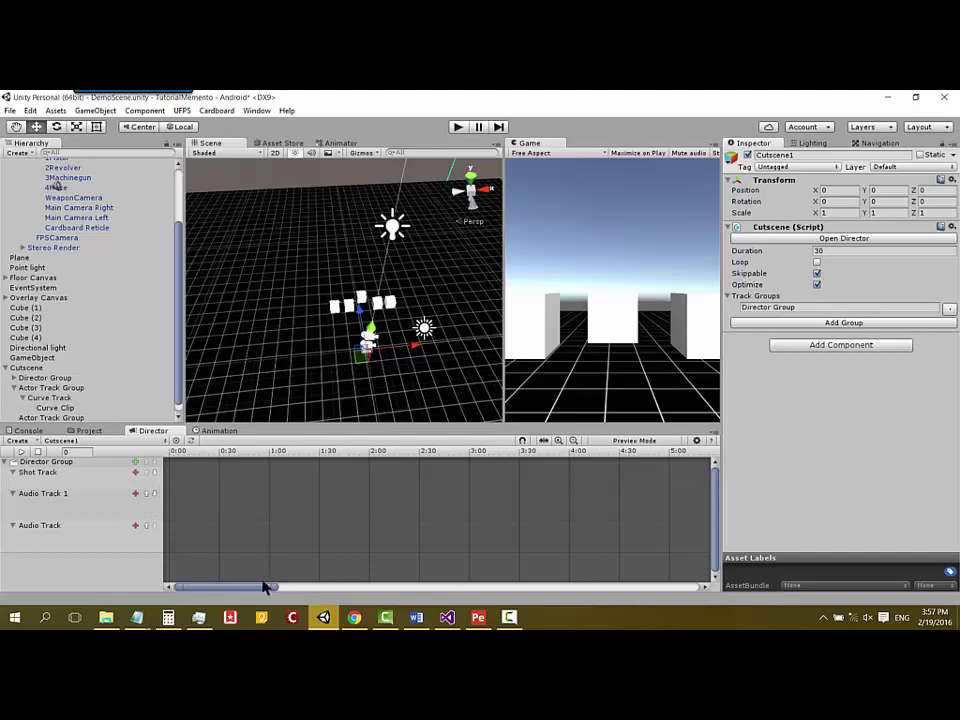
mouse_move(259, 585)
mouse_down()
mouse_move(412, 585)
mouse_move(228, 563)
mouse_up()
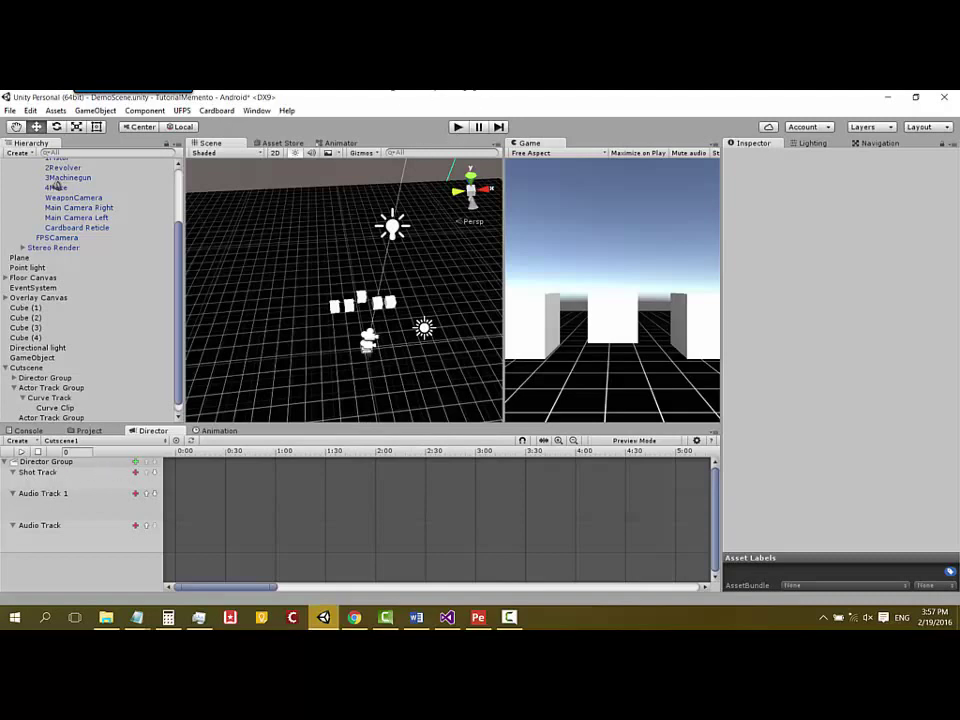
Select the Cube and add a Global Track to Cutscene1's Director Group
scroll(181, 243, up, 3)
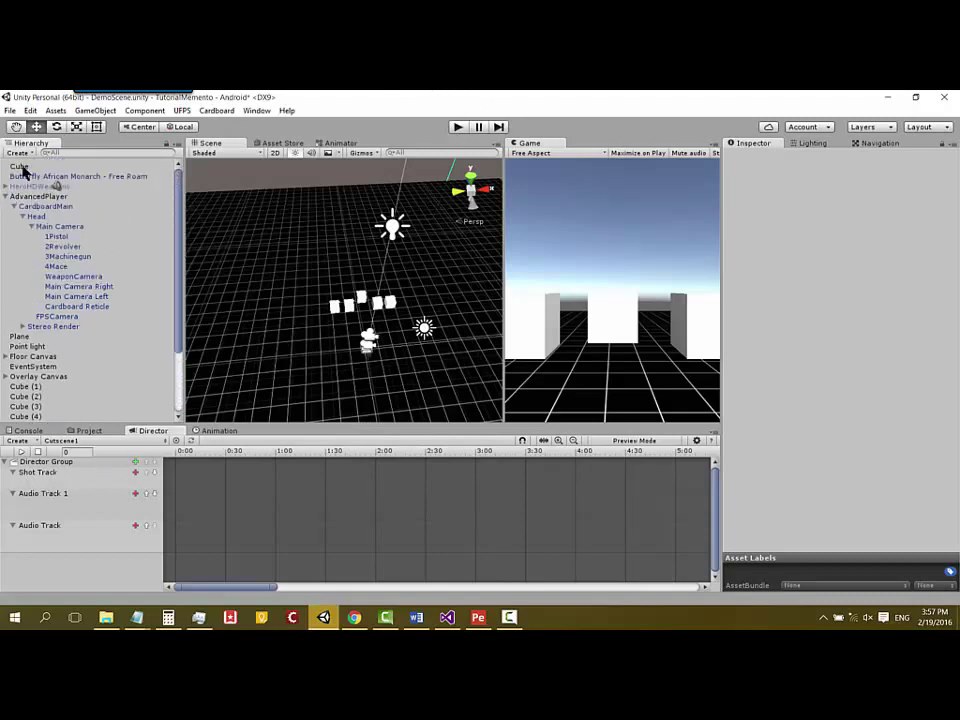
click(18, 166)
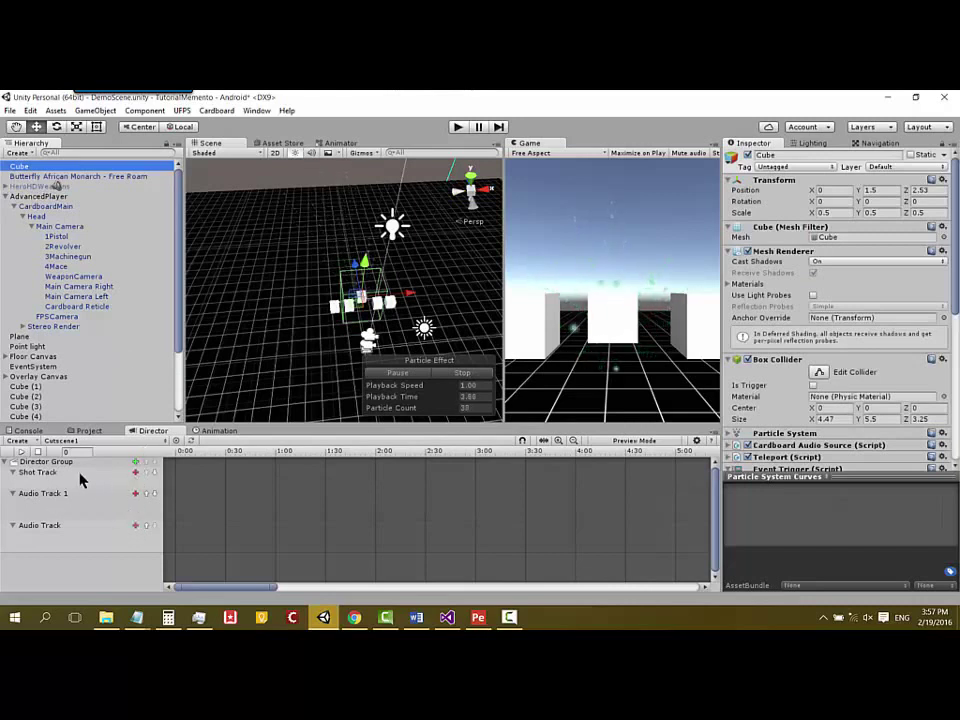
click(135, 462)
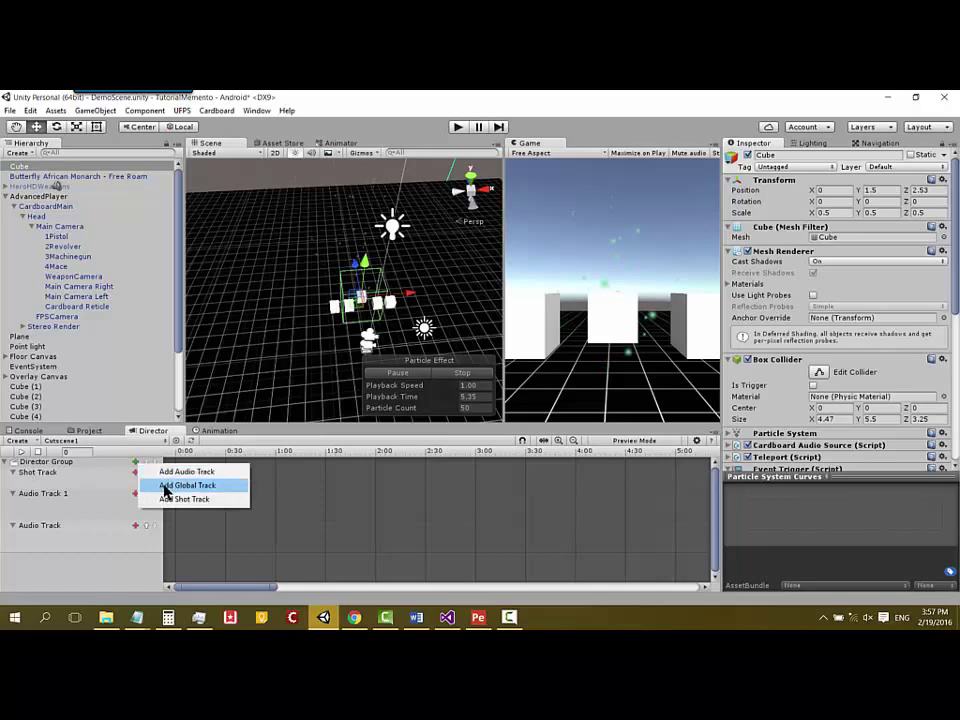
click(8, 396)
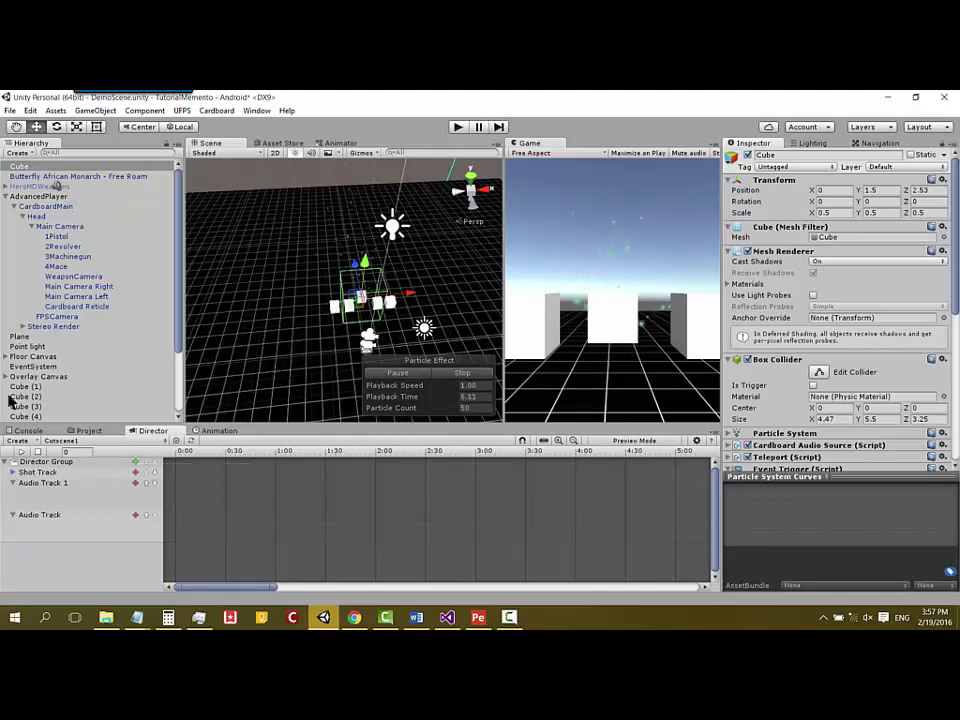
click(12, 514)
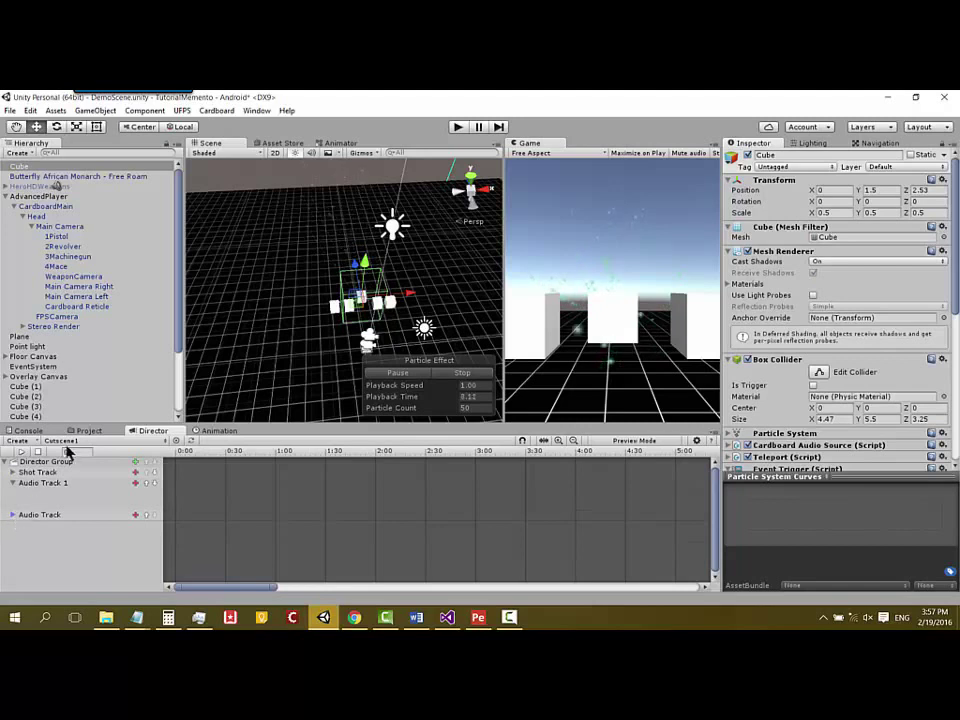
Return the Director to Cutscene and expand its Director Group's Shot and Global Tracks
click(62, 441)
click(76, 453)
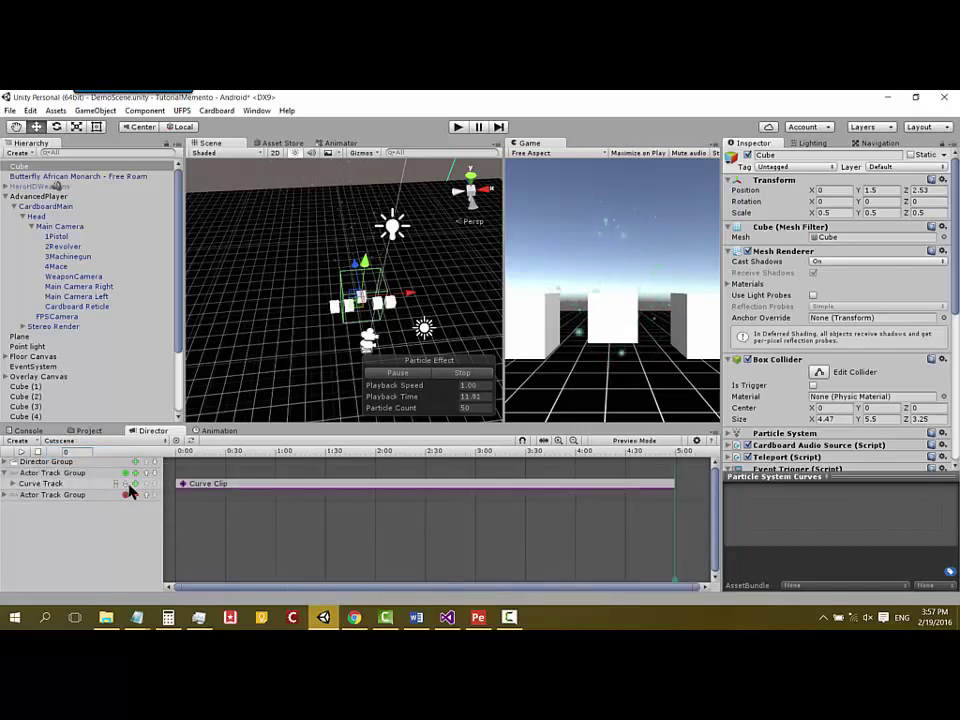
click(7, 461)
Browse the track's Utility > Load Level item without adding it, then scroll to the Cube's Event Trigger
right_click(139, 490)
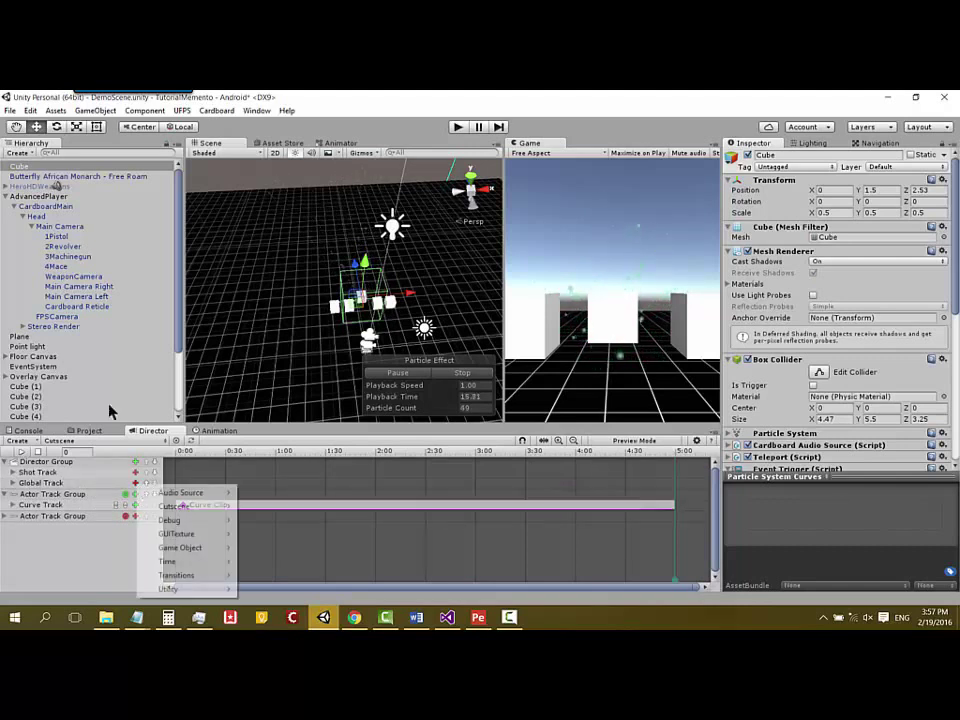
mouse_move(204, 510)
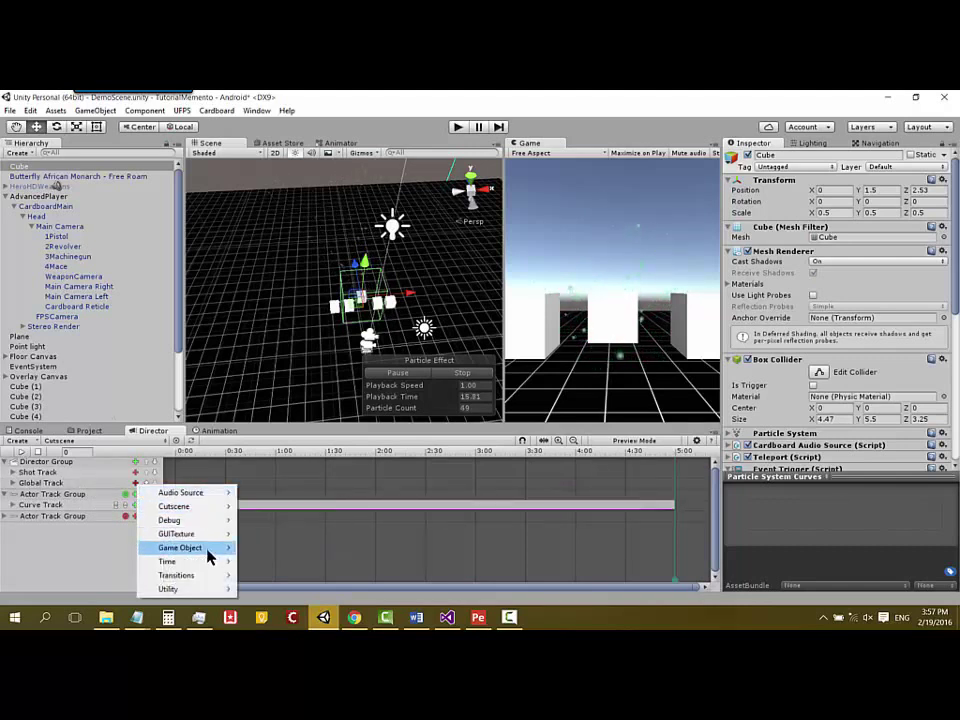
mouse_move(201, 589)
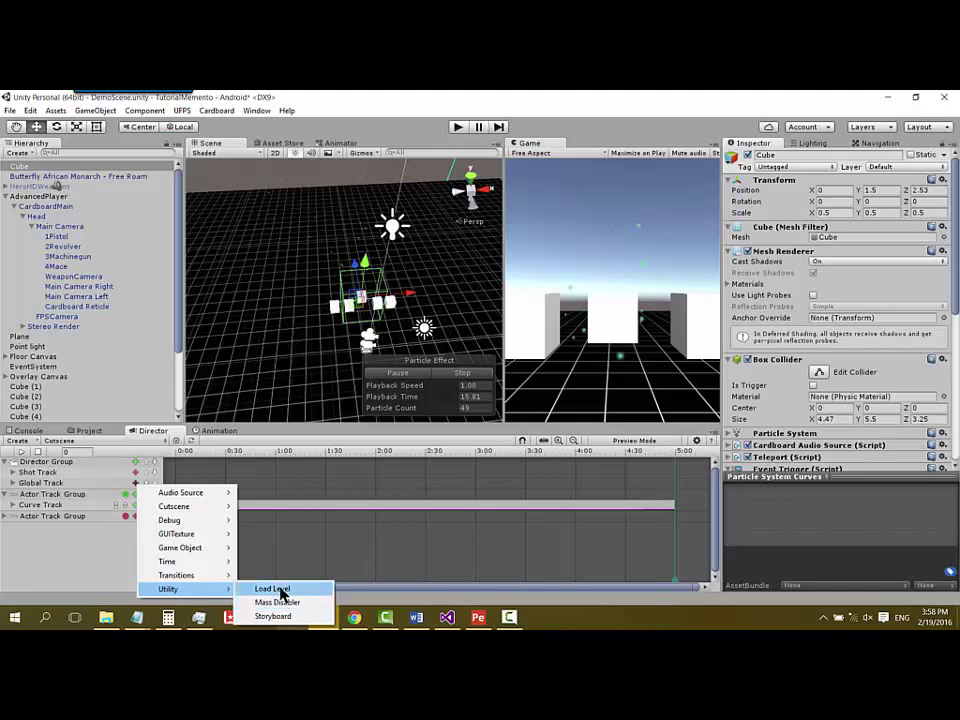
click(160, 202)
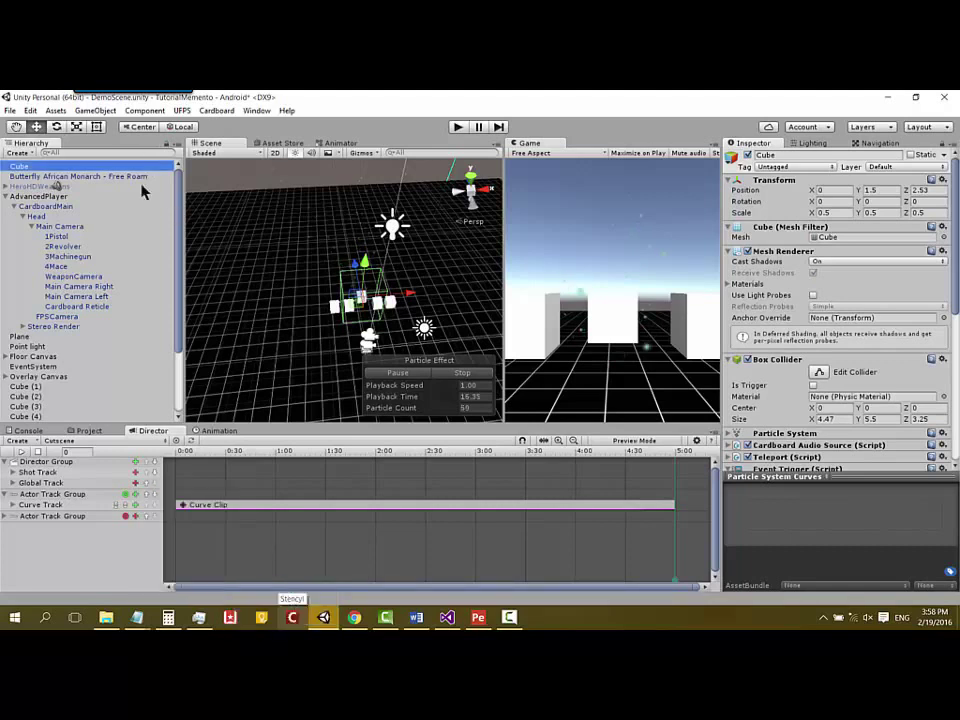
key(Return)
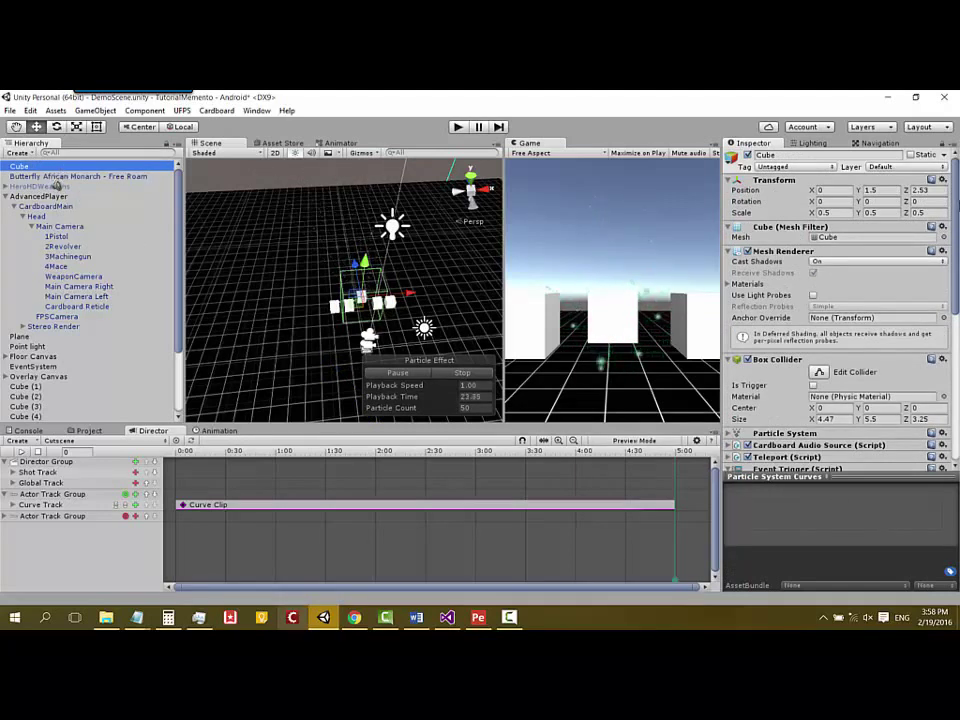
scroll(830, 400, down, 5)
scroll(830, 400, down, 5)
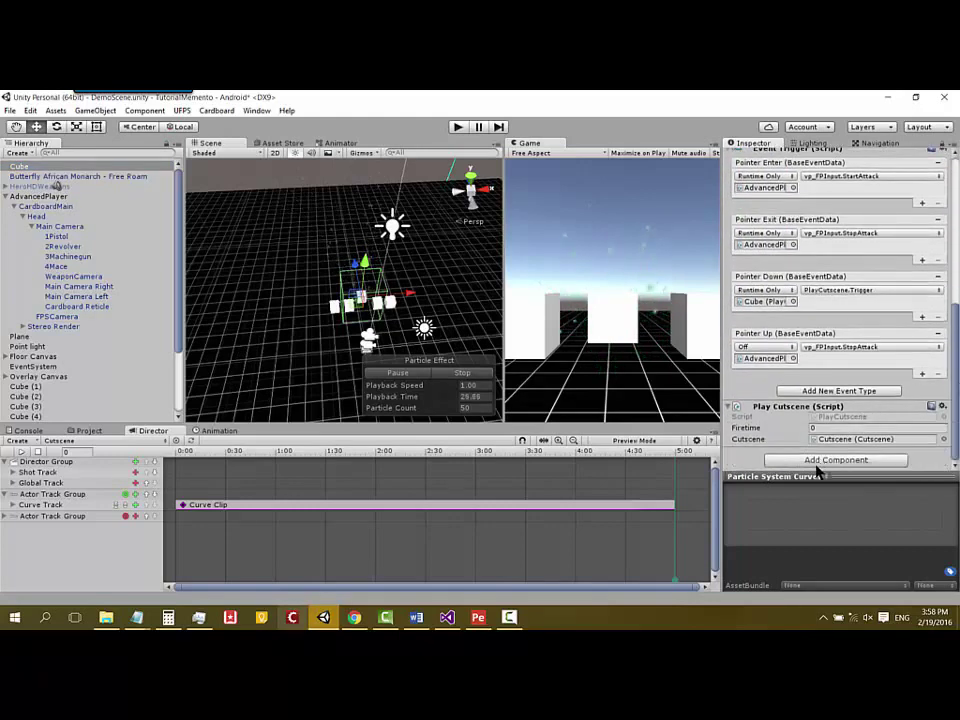
Add a Load Level Event component to the Cube with Argument By Name and Level Name 2
click(830, 460)
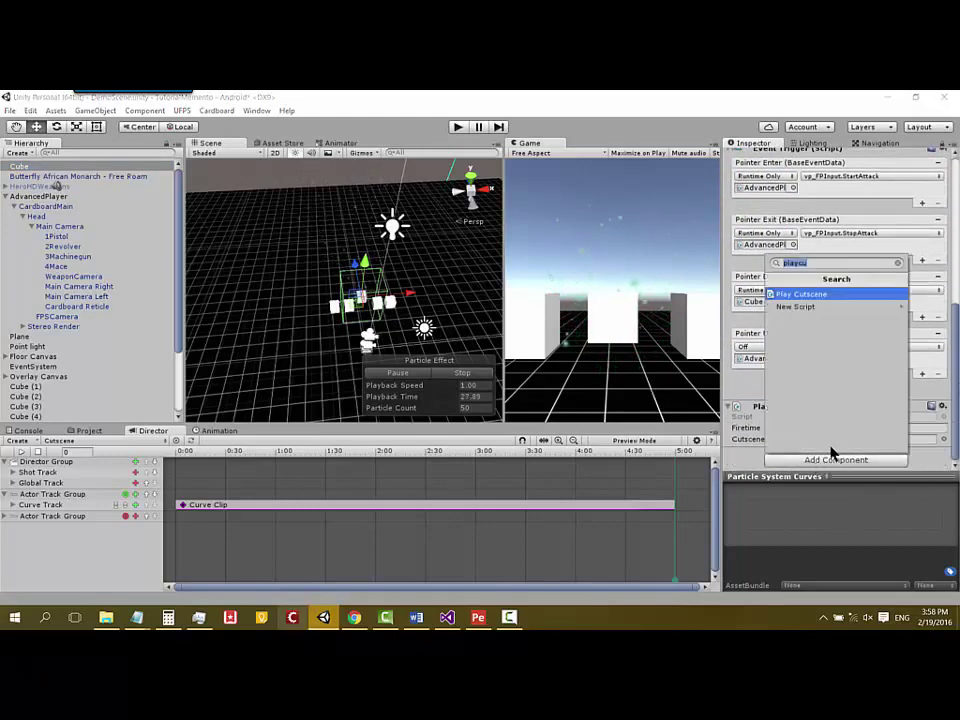
key(BackSpace)
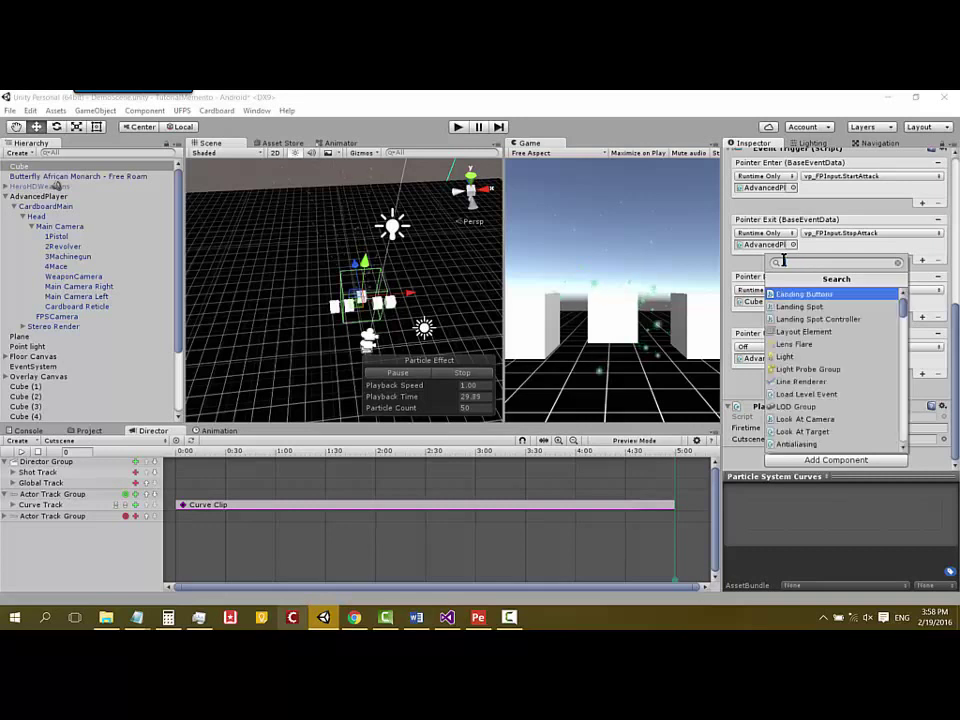
text(load)
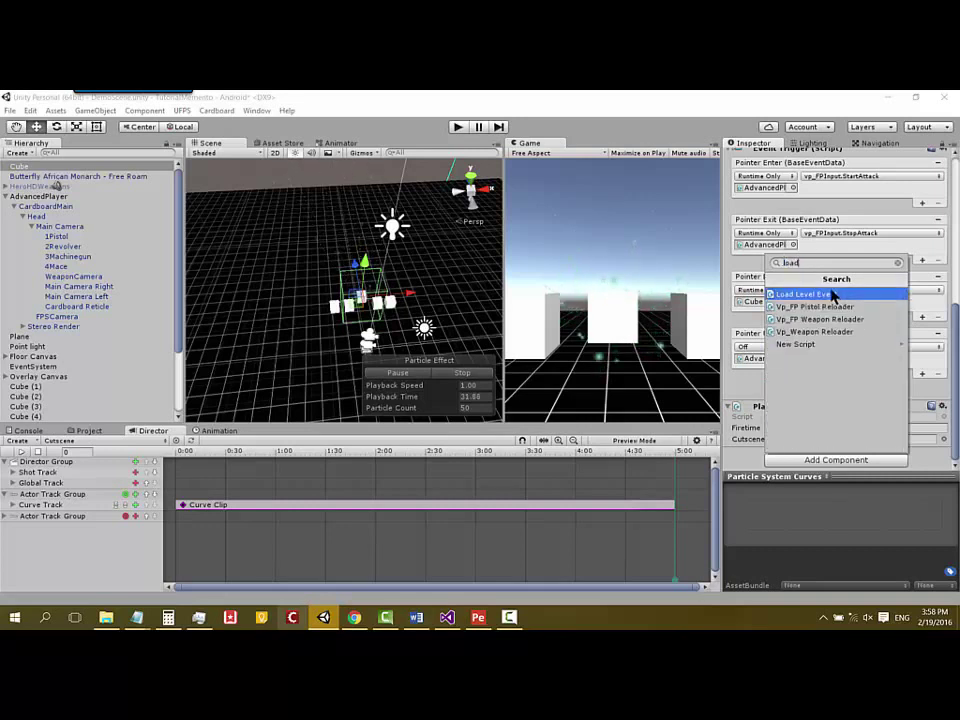
click(829, 295)
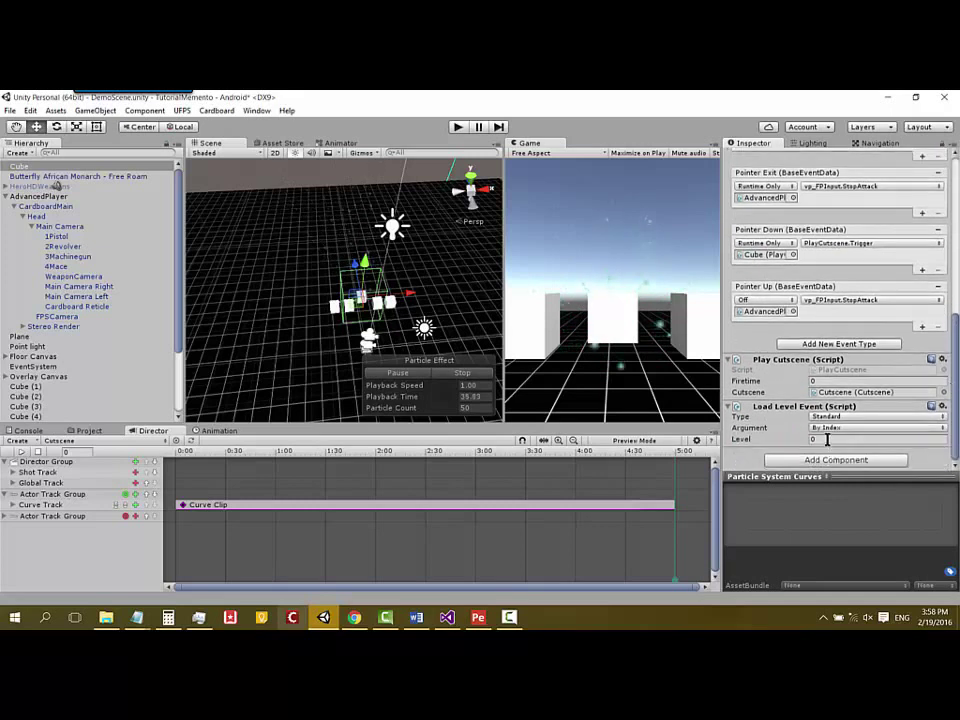
click(827, 439)
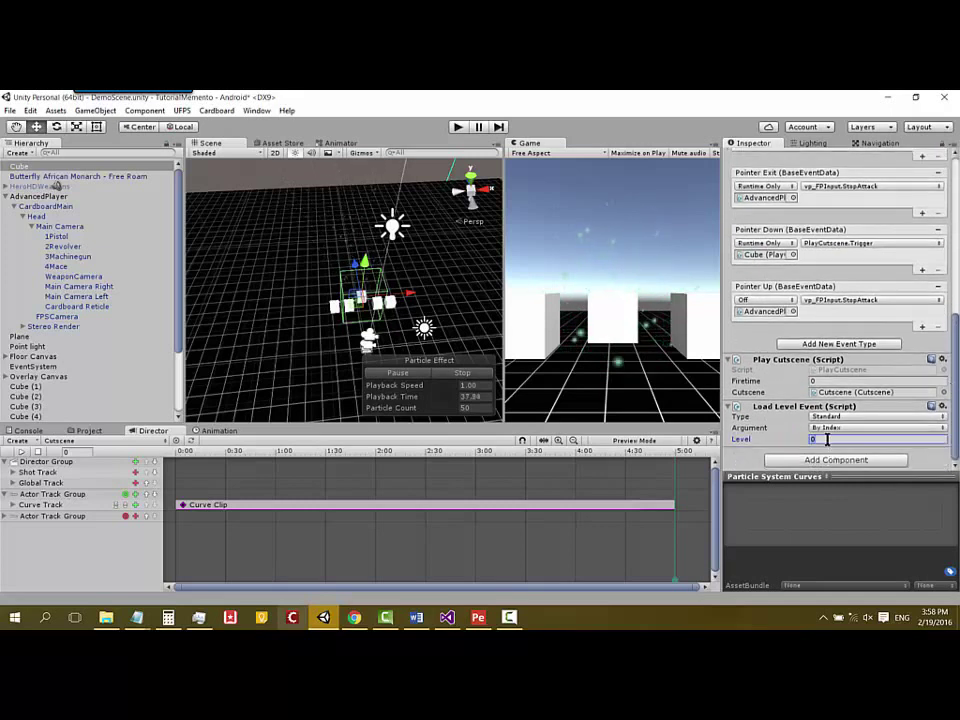
text(2)
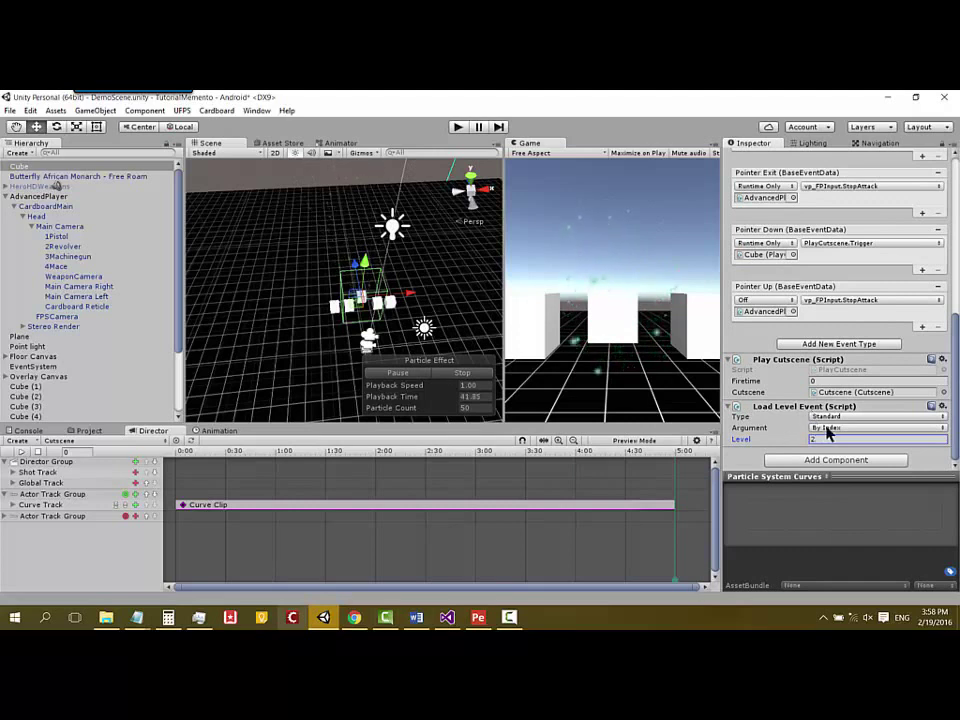
click(830, 428)
click(822, 452)
click(840, 439)
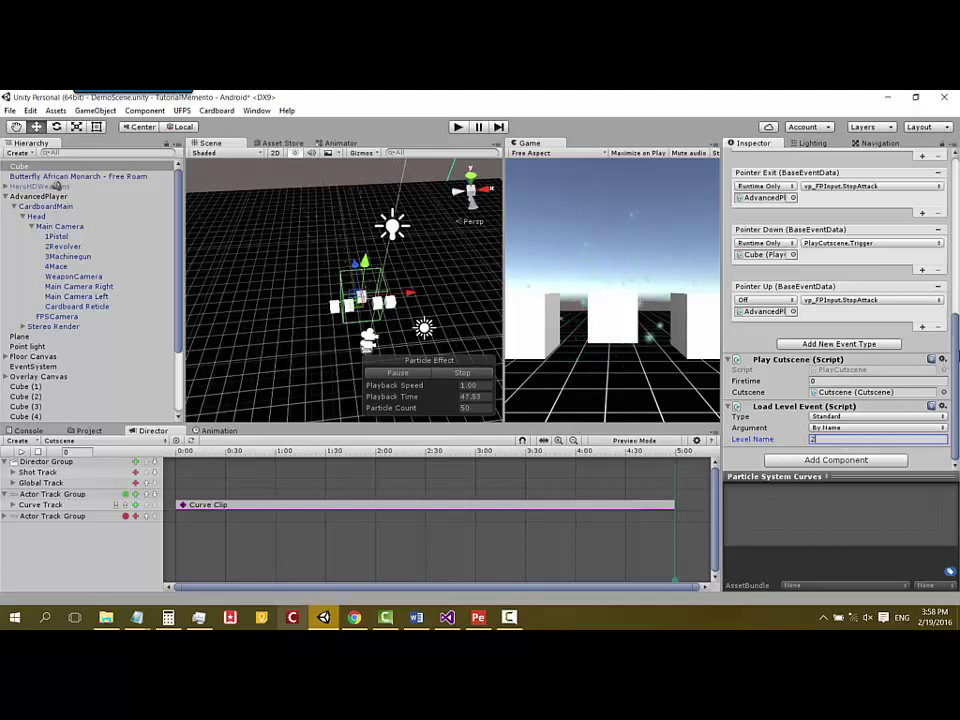
text(2)
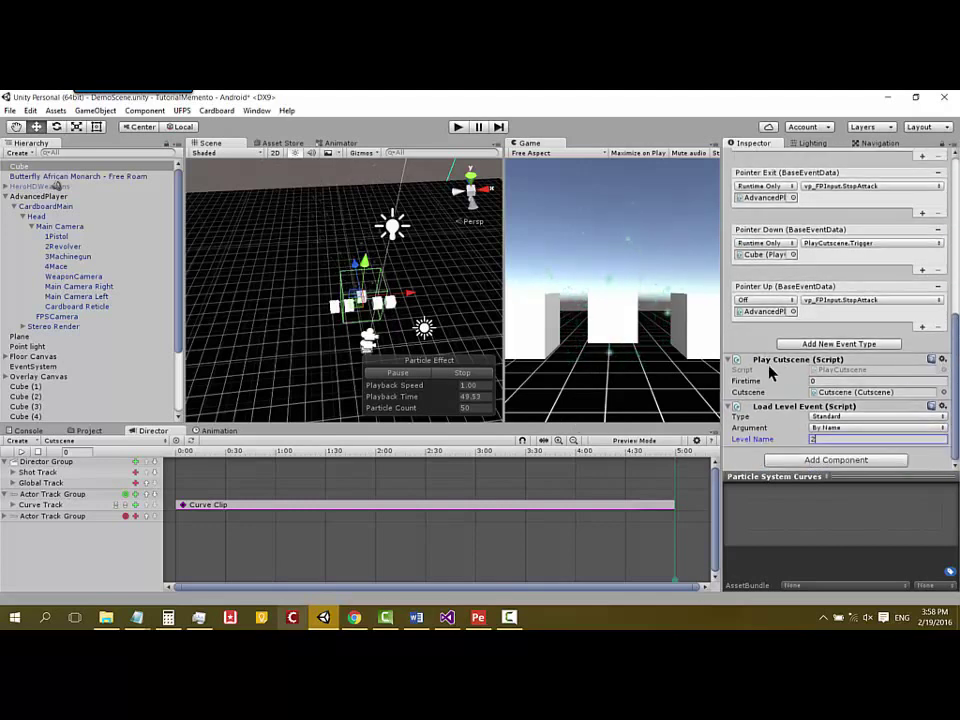
Set the Pointer Down entry's function to LoadLevelEvent > Trigger () instead of the cutscene
drag(955, 378, 955, 281)
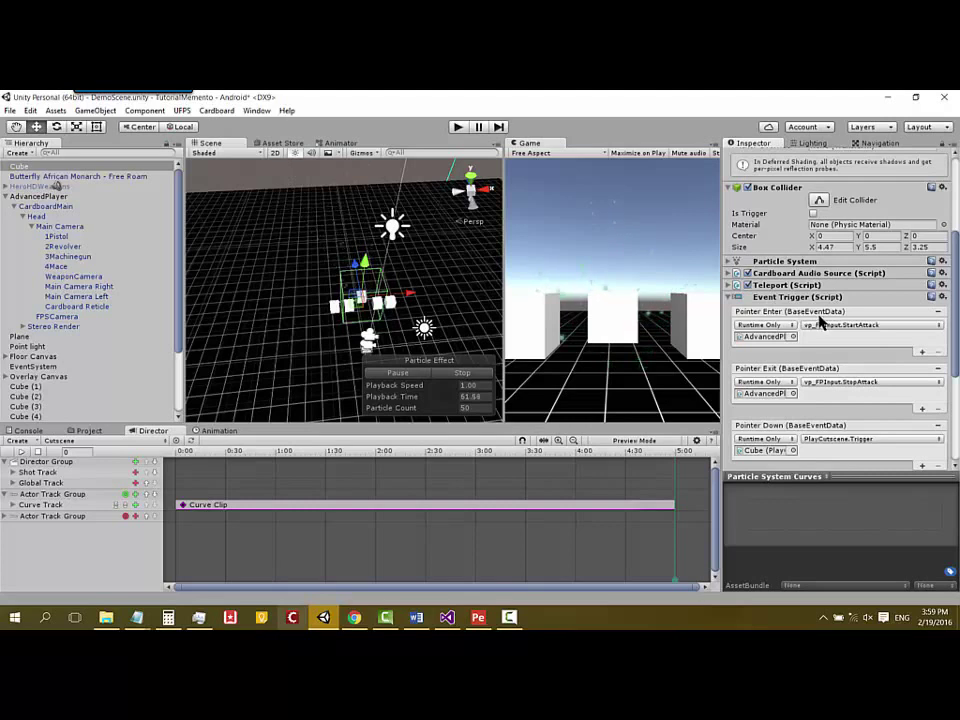
scroll(957, 292, down, 3)
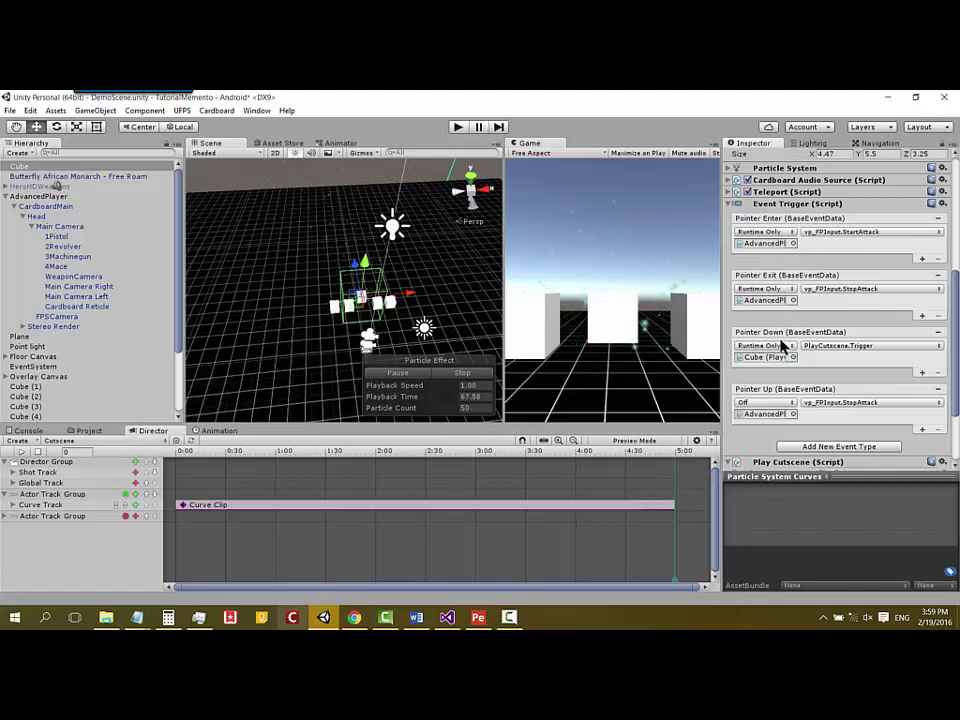
click(853, 346)
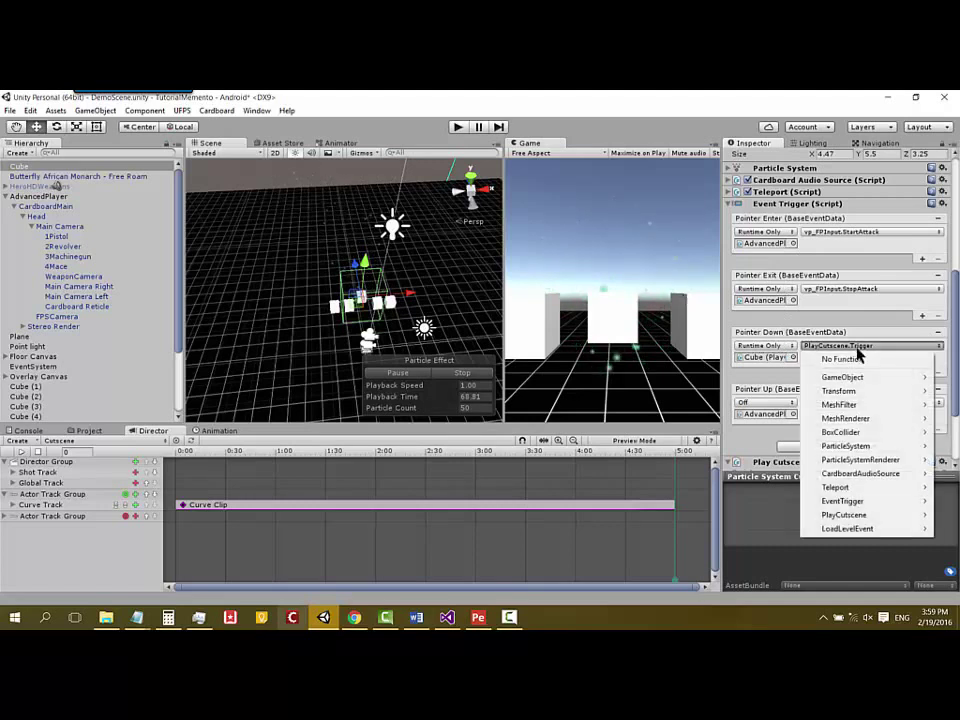
mouse_move(860, 530)
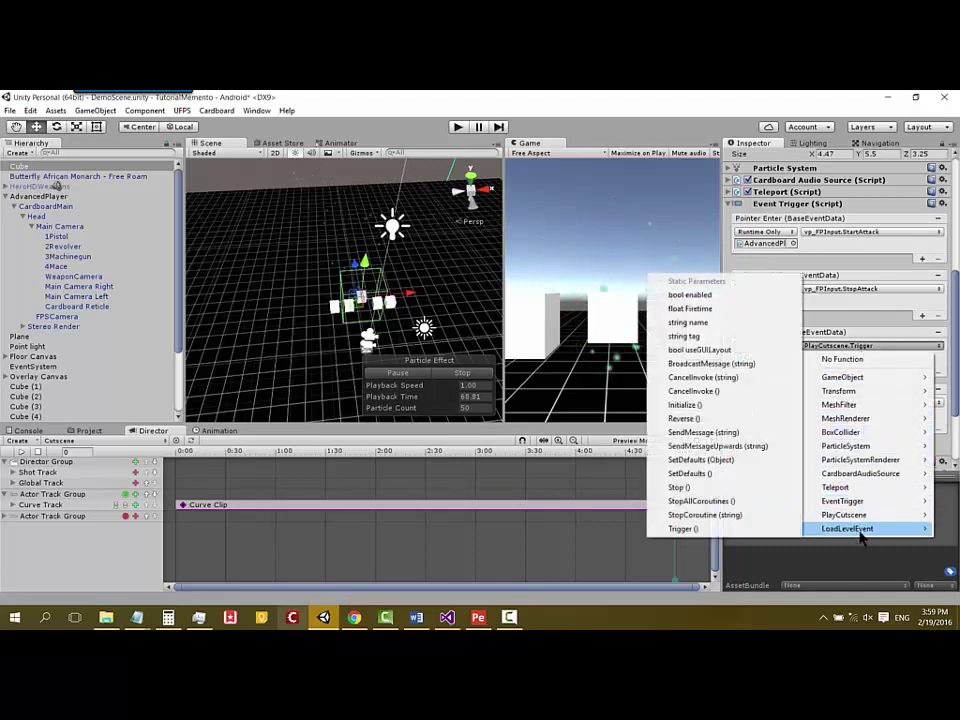
click(726, 530)
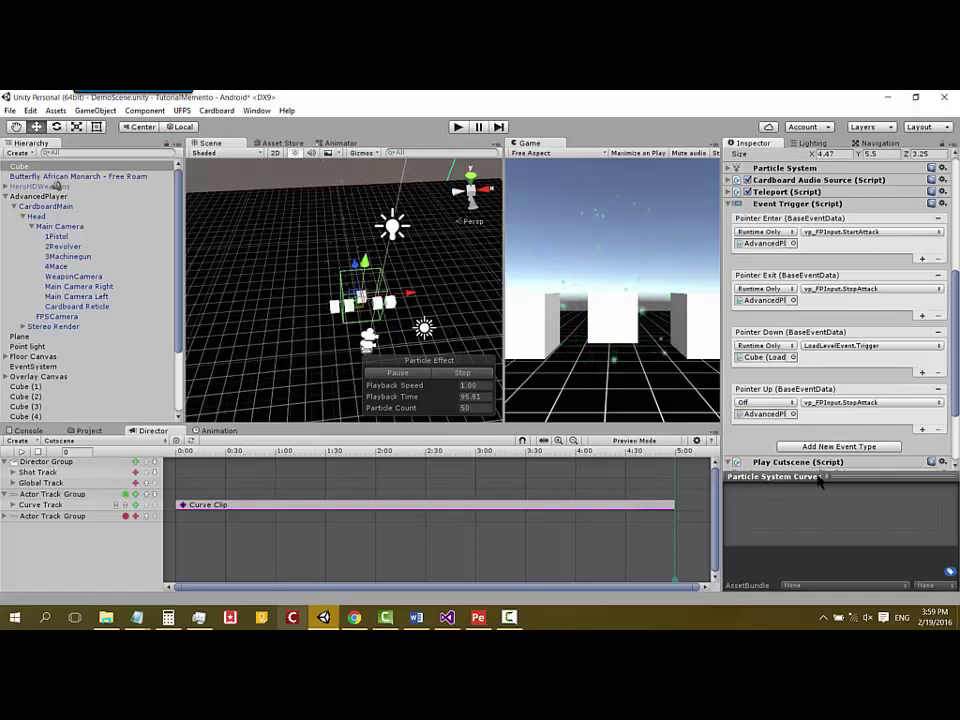
click(790, 447)
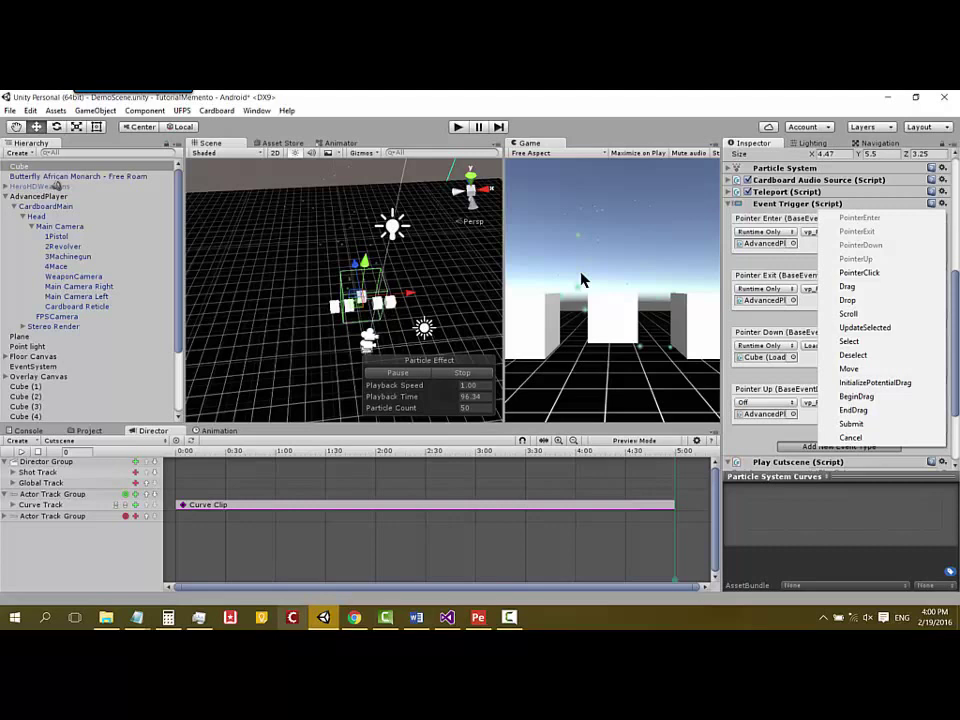
Close the Add New Event Type list without picking an event type
click(867, 280)
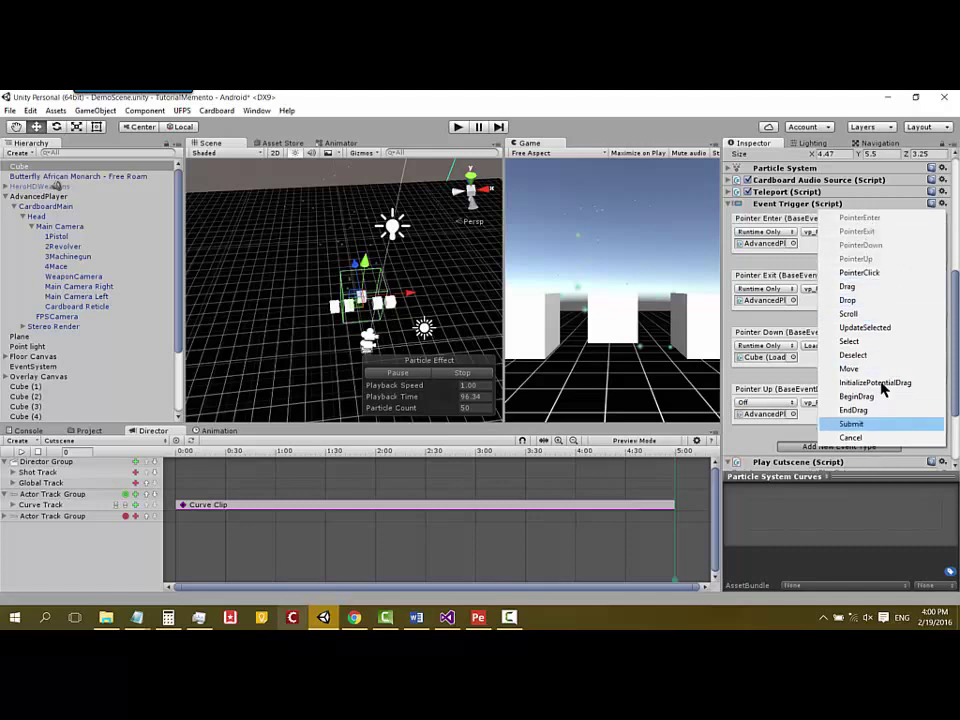
click(767, 298)
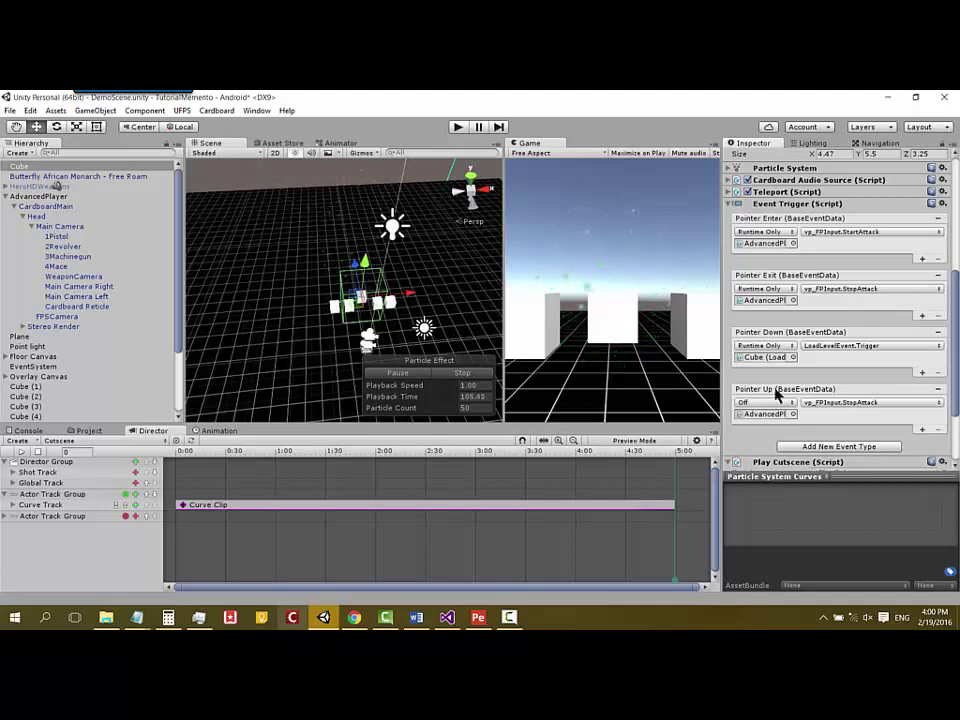
scroll(760, 337, down, 4)
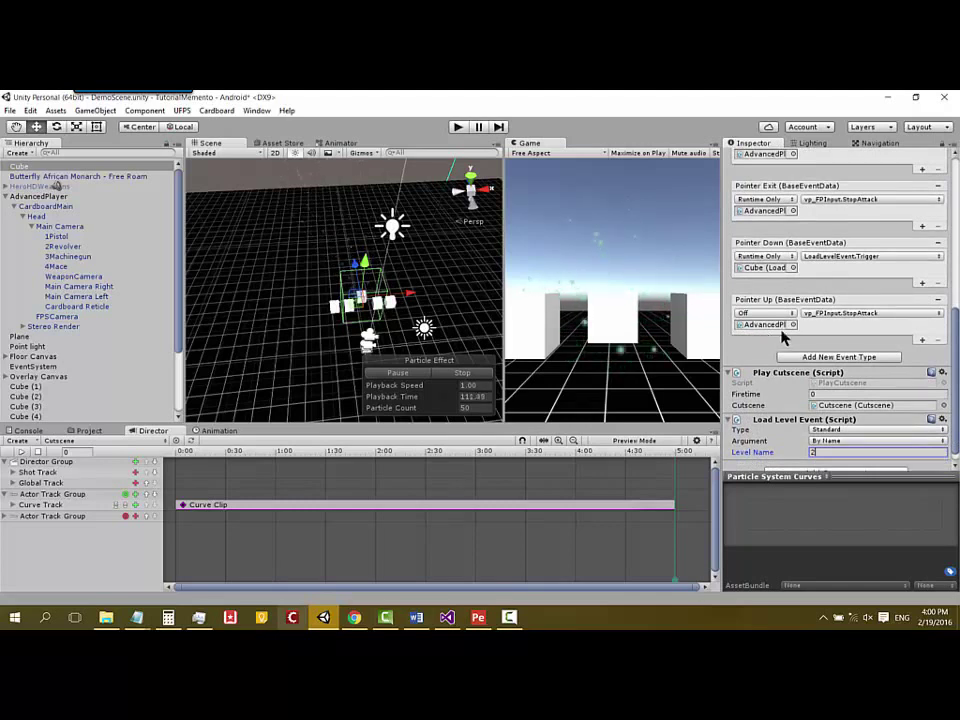
Drop Cube into the Pointer Enter object slot and choose LoadLevelEvent > Trigger ()
scroll(840, 300, up, 3)
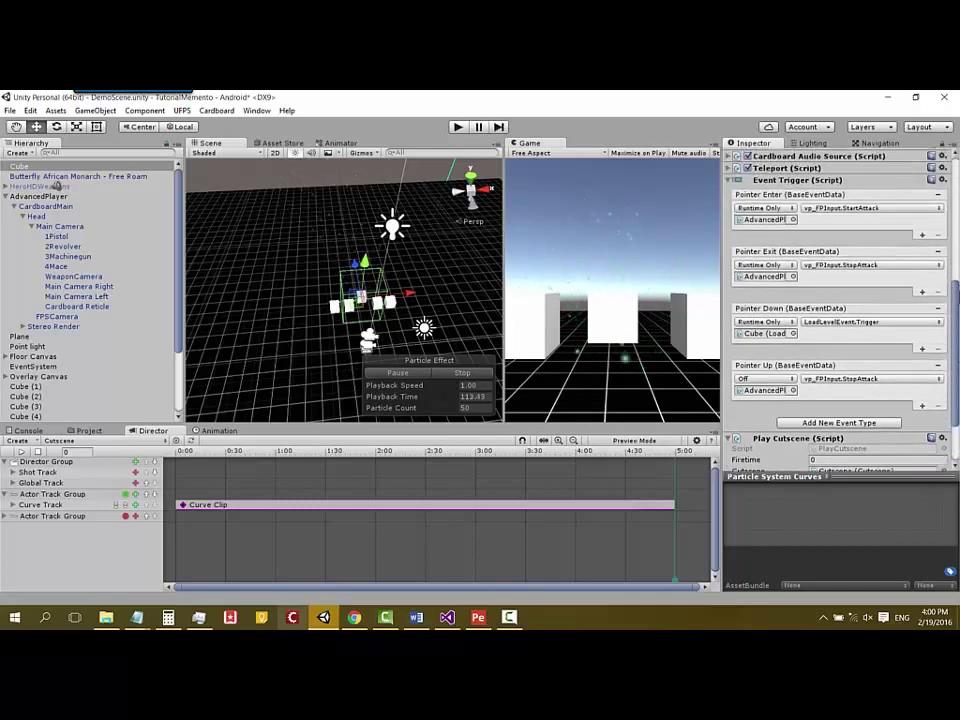
scroll(743, 433, down, 3)
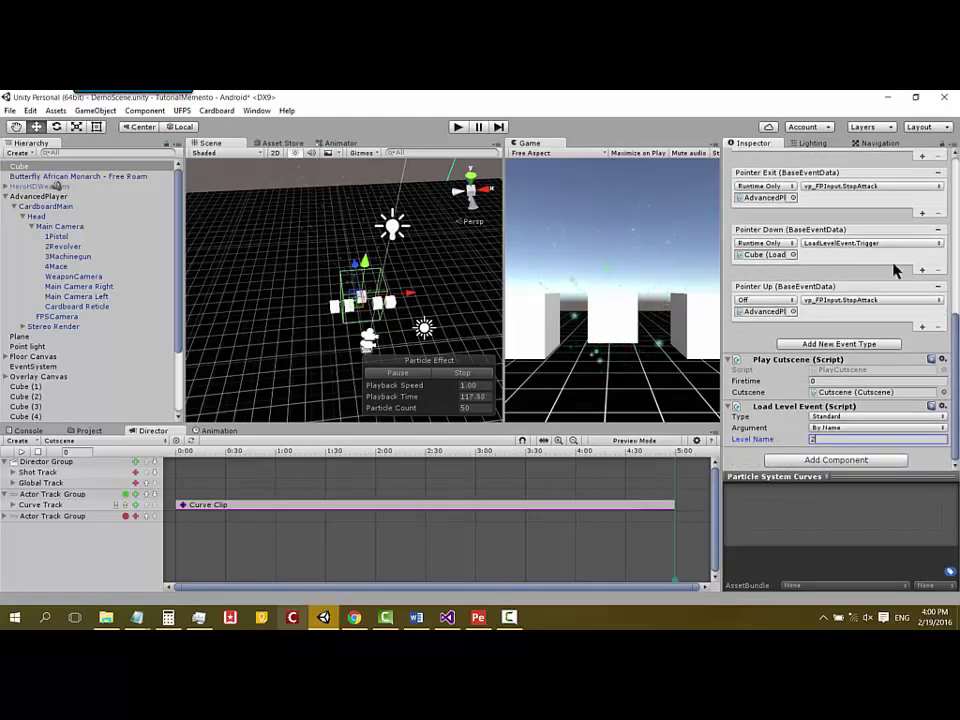
drag(955, 380, 955, 278)
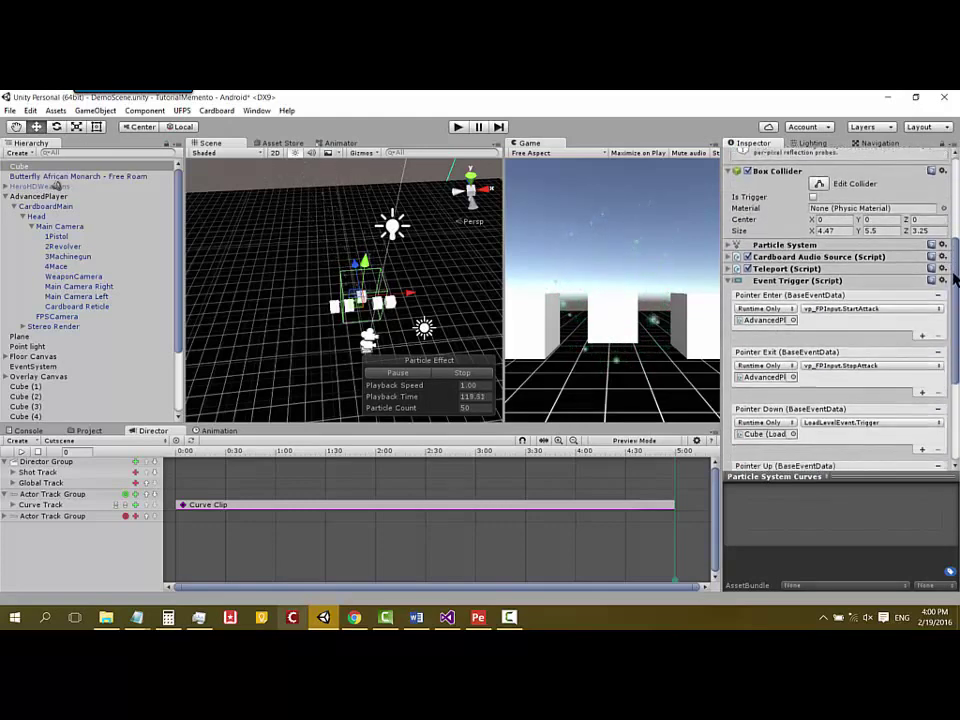
scroll(955, 278, down, 1)
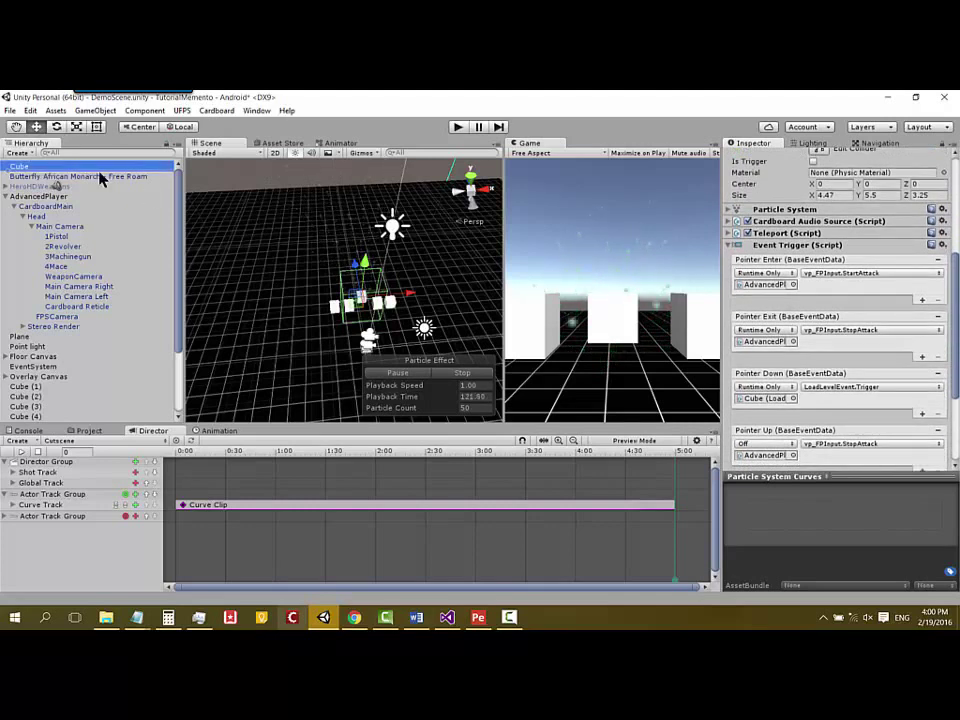
drag(99, 169, 765, 284)
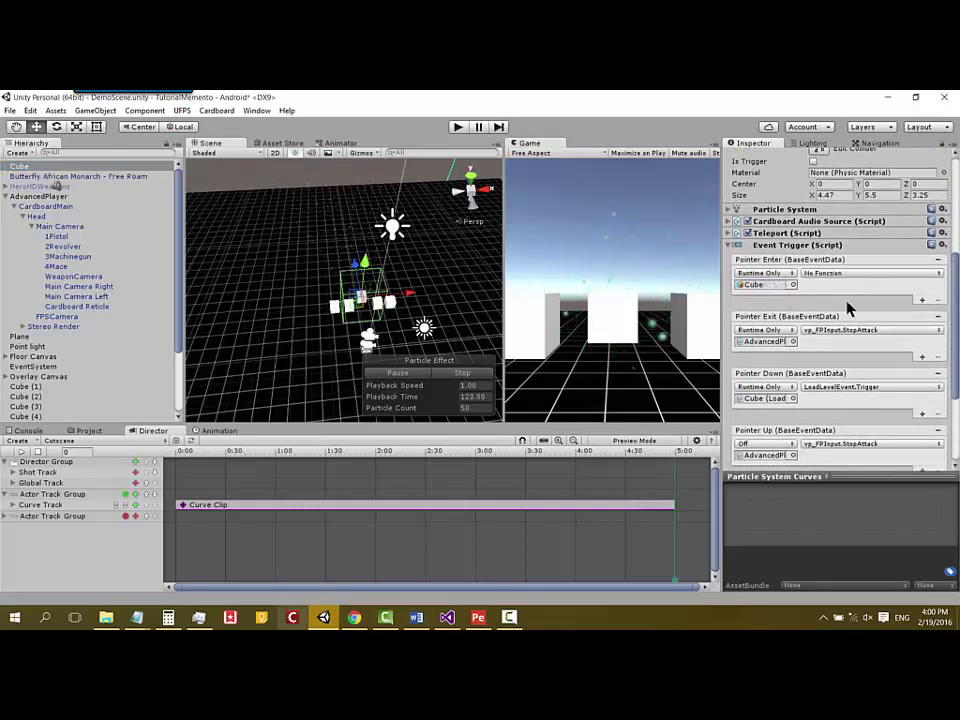
click(868, 273)
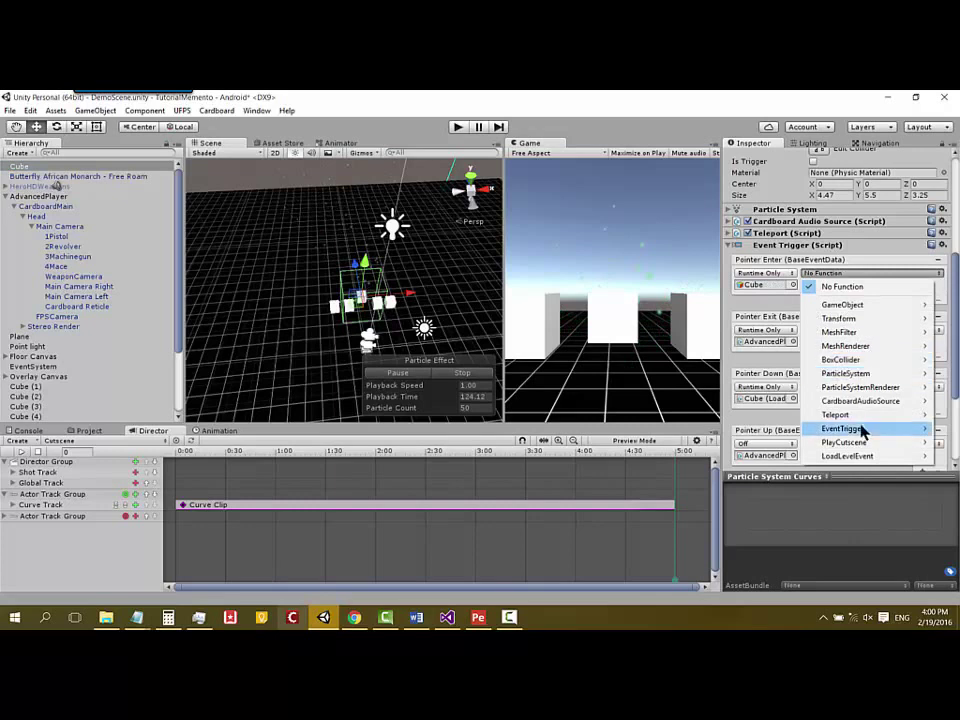
mouse_move(856, 460)
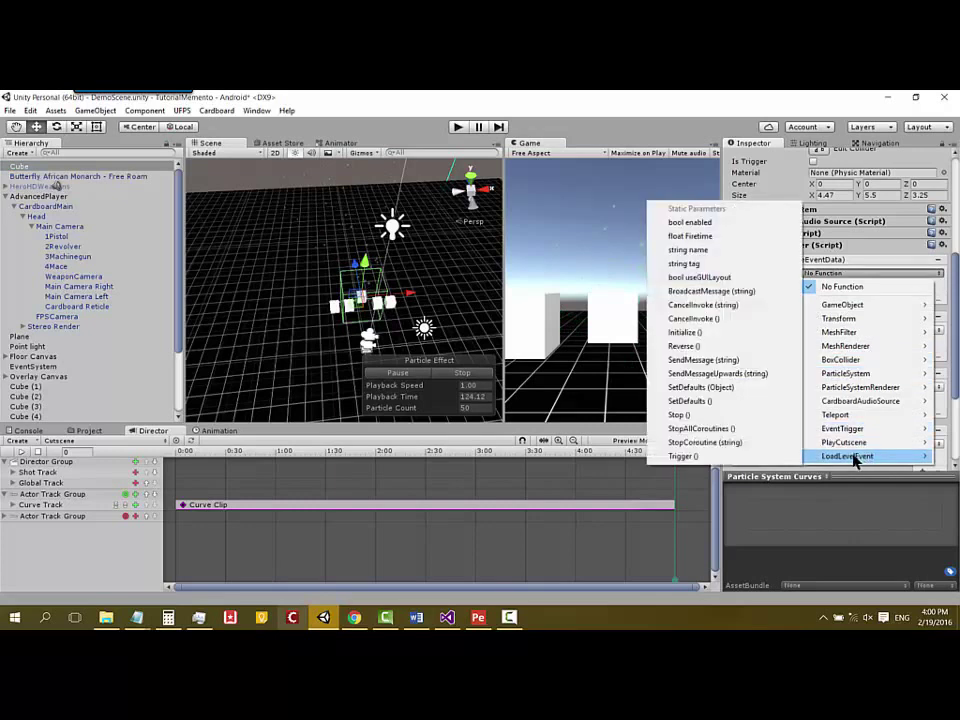
click(683, 456)
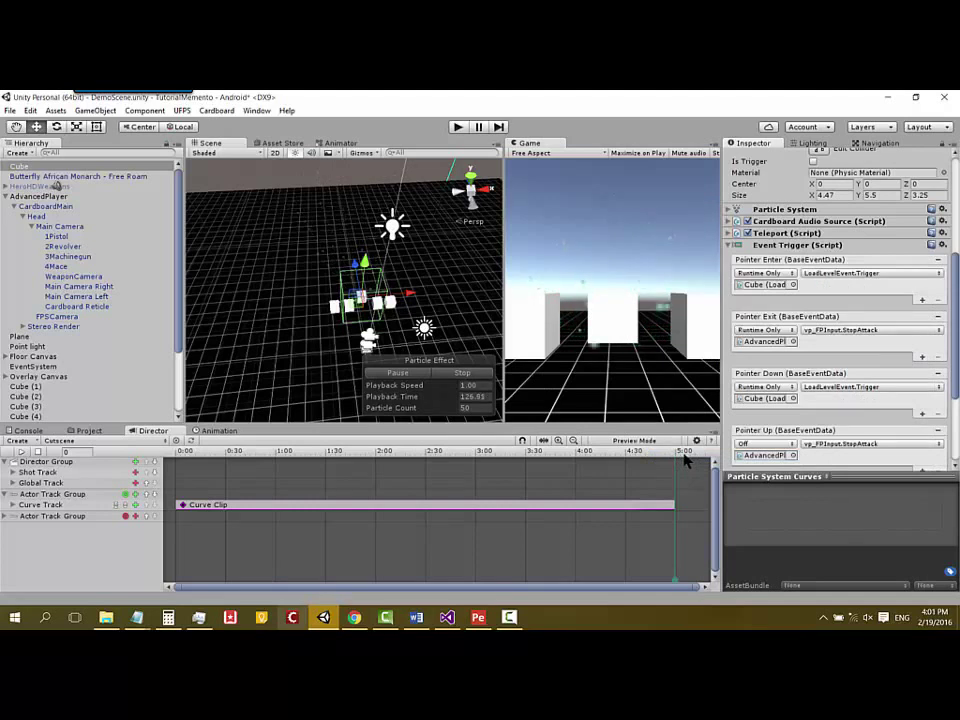
Play-test the scene and trigger the Cube, getting a 'scene 2 not in build settings' error
click(458, 126)
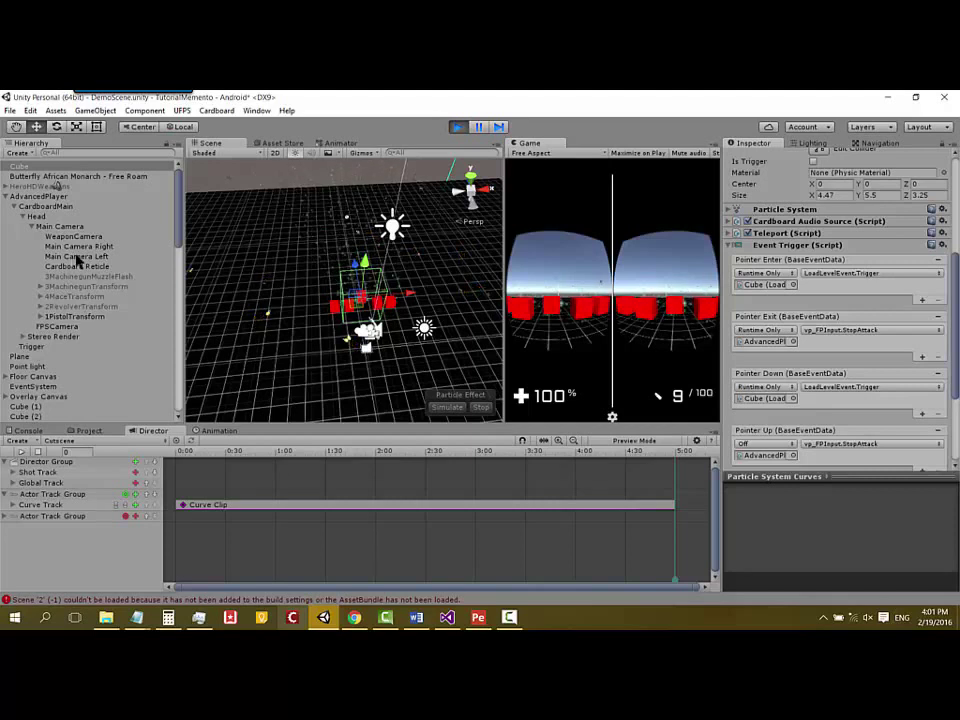
key(alt)
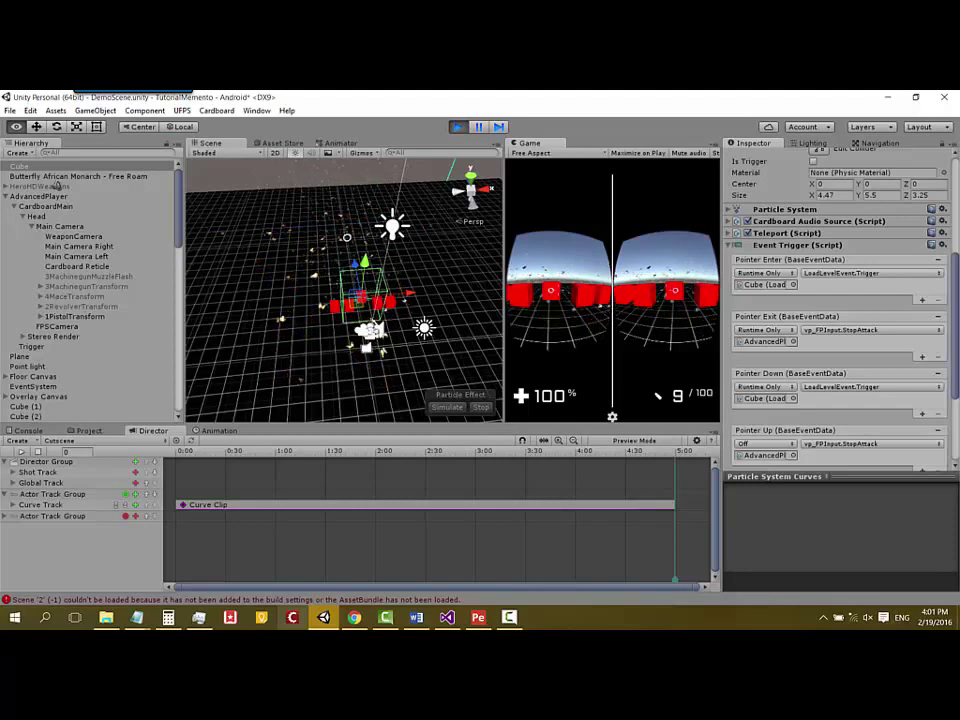
key(w)
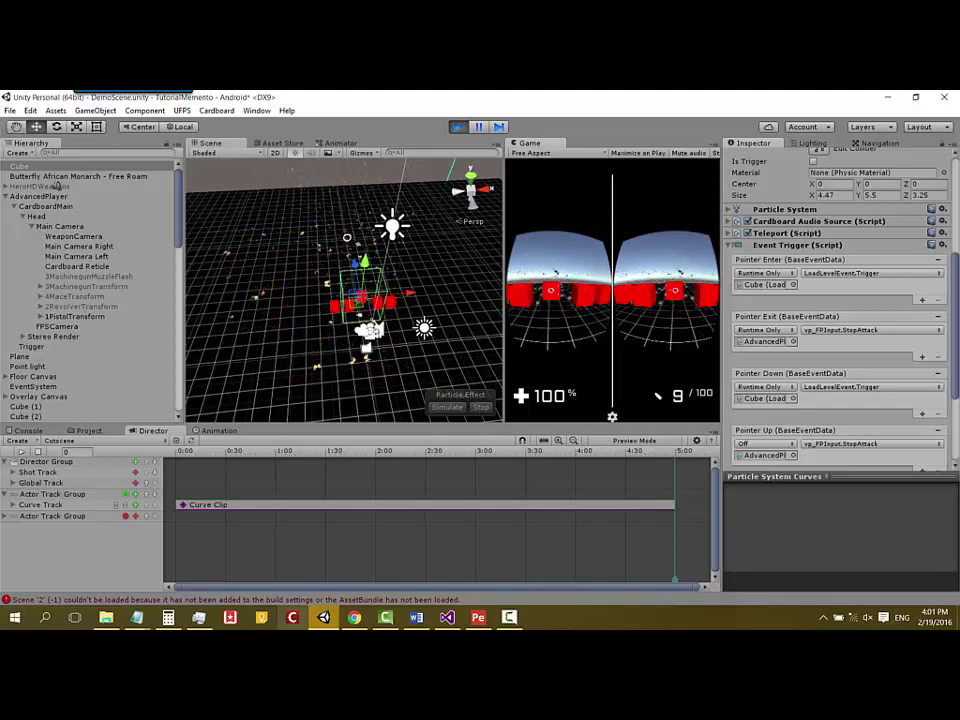
right_click(670, 622)
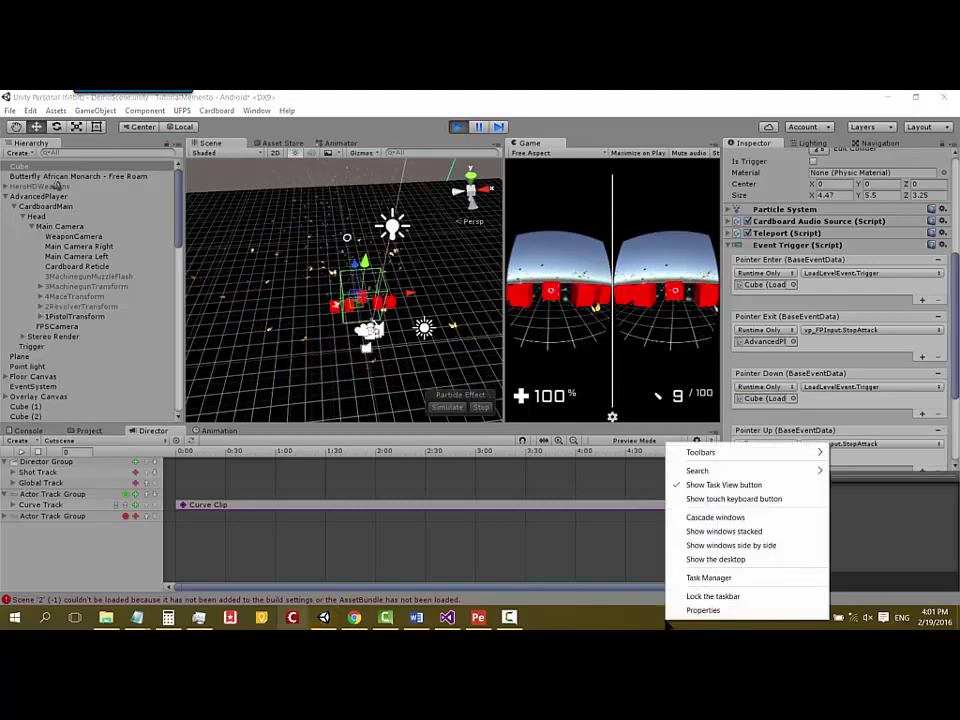
Stop Play, tick scene 2 in Build Settings' Scenes In Build, then play again
click(460, 127)
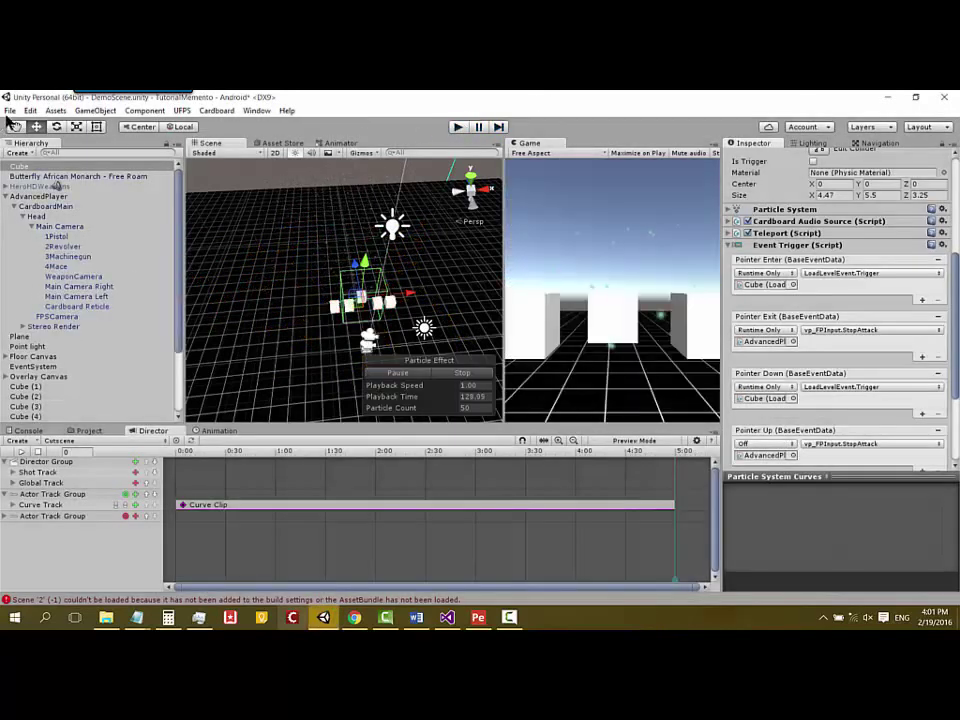
click(9, 110)
click(50, 233)
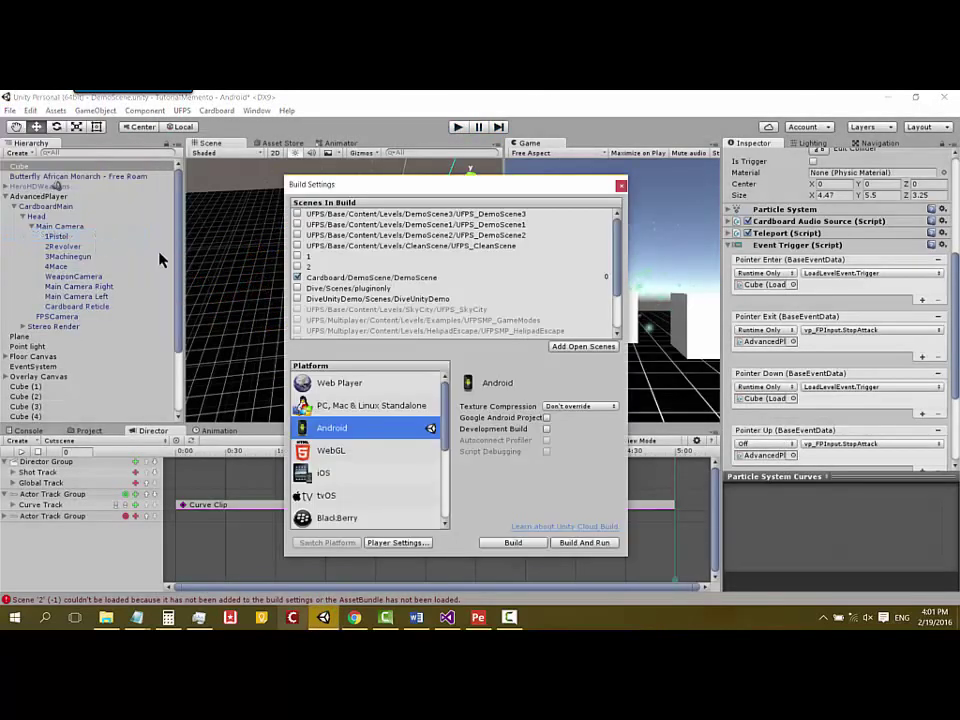
click(297, 267)
click(621, 188)
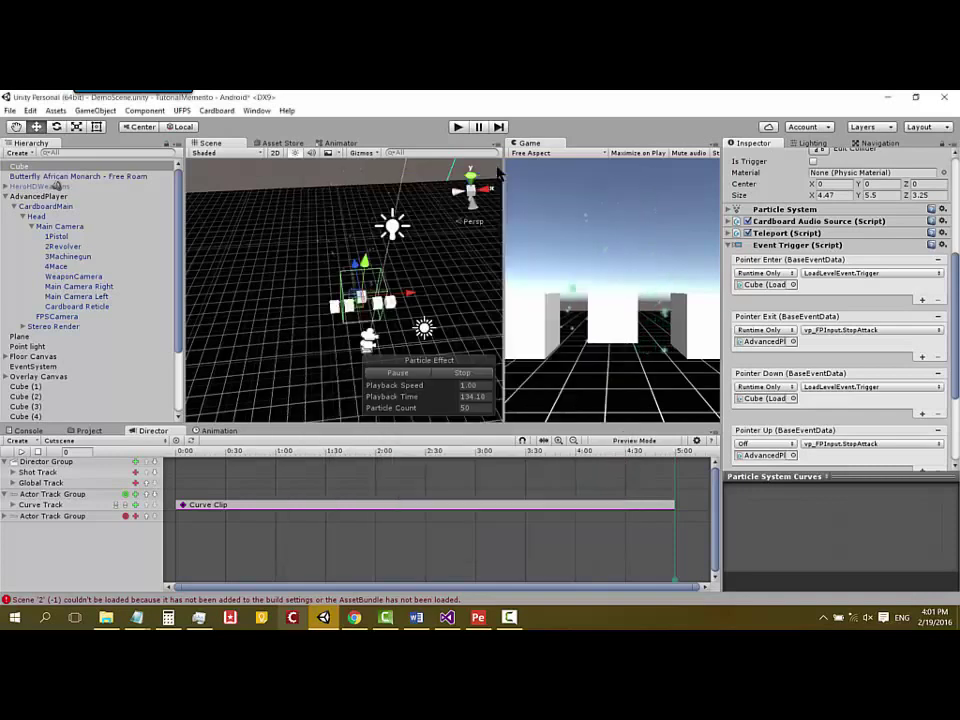
click(457, 127)
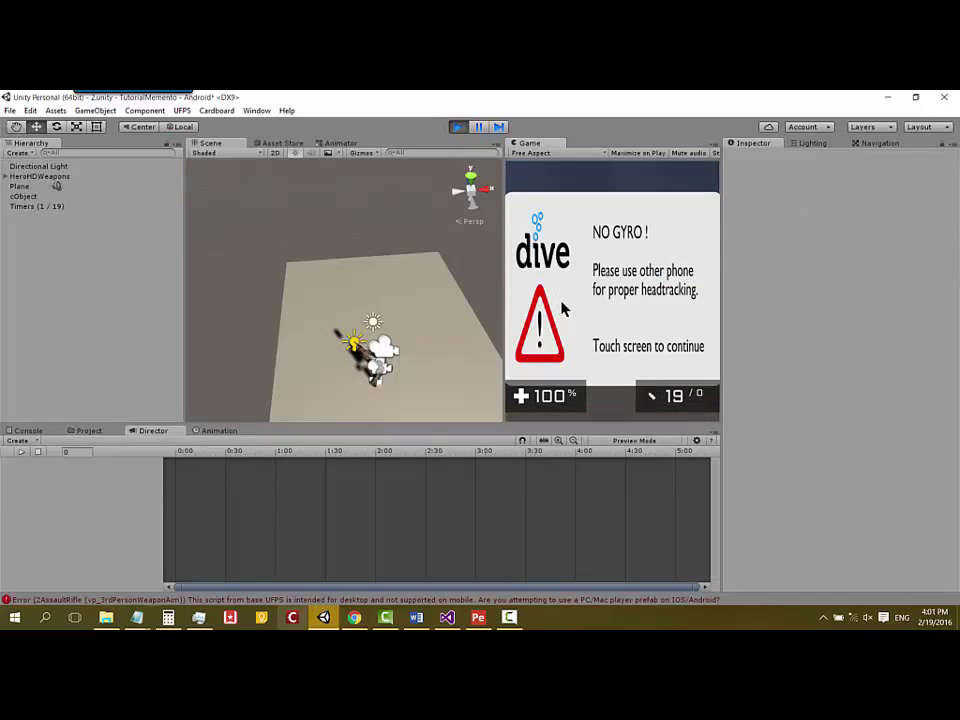
Exit Play mode to return to the DemoScene editor
click(457, 128)
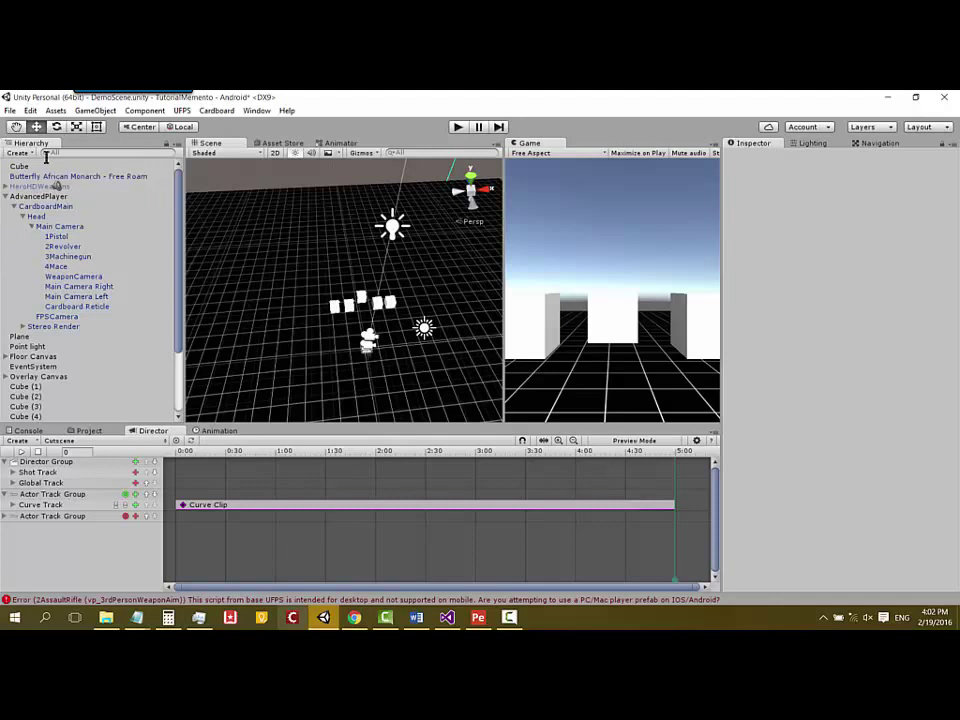
Select Cube and review its Event Trigger entries in the Inspector
click(22, 166)
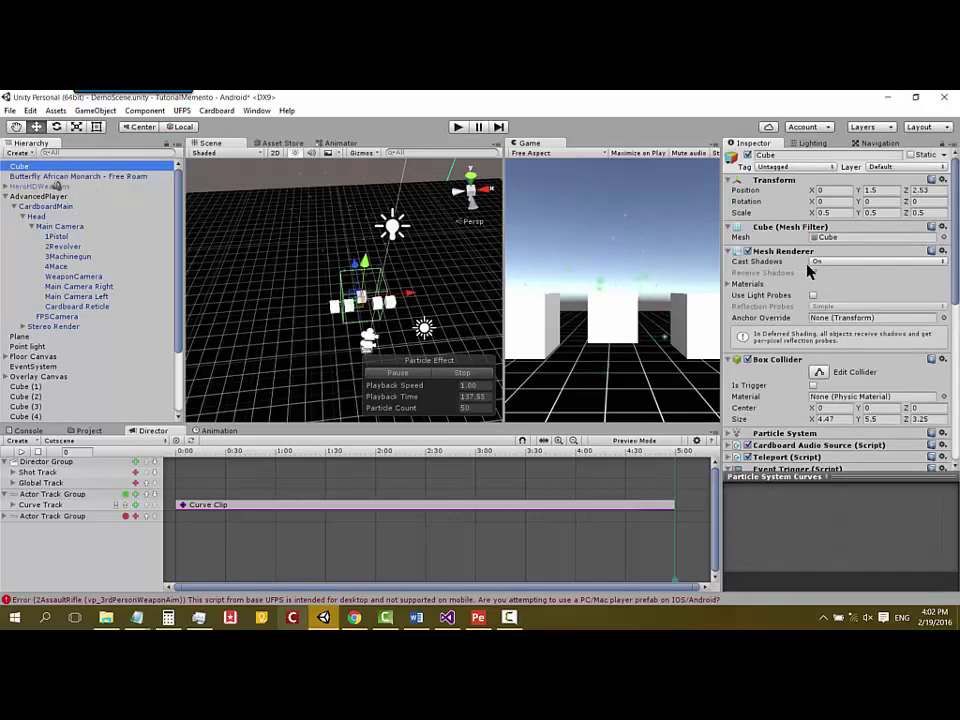
scroll(788, 295, down, 3)
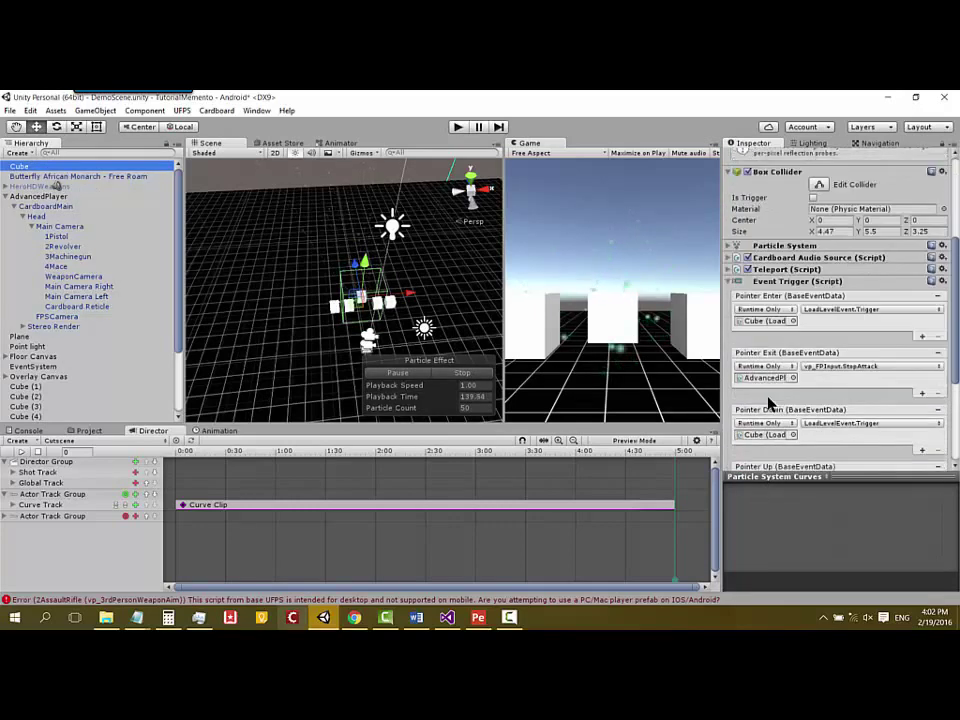
scroll(782, 275, down, 3)
scroll(775, 256, up, 1)
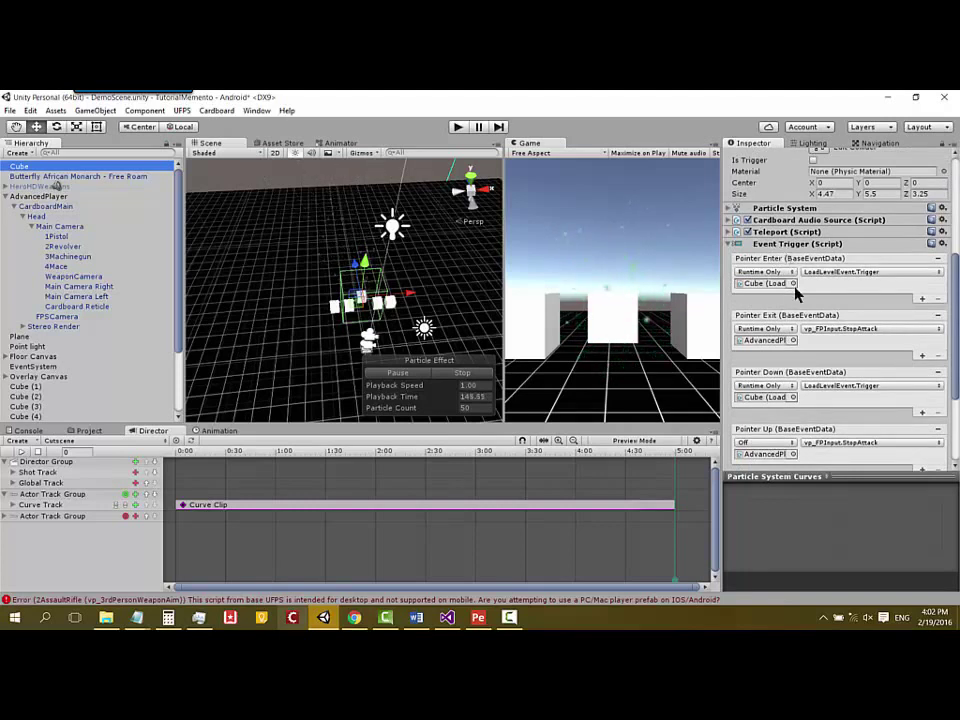
Collapse AdvancedPlayer and Cutscene in the Hierarchy and select EventSystem
click(5, 195)
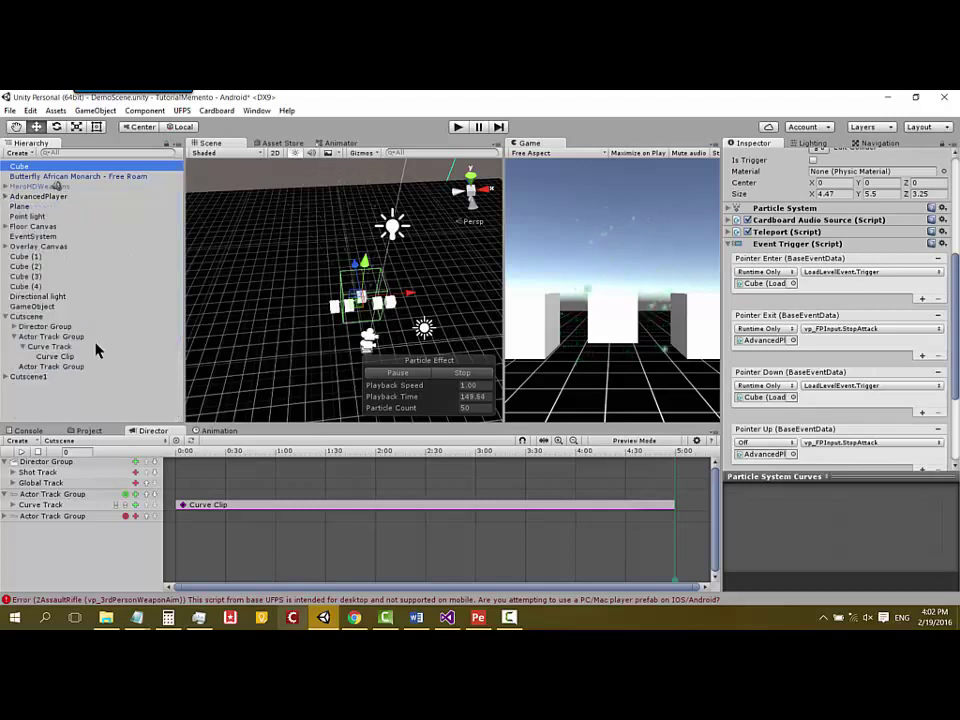
click(5, 317)
click(33, 236)
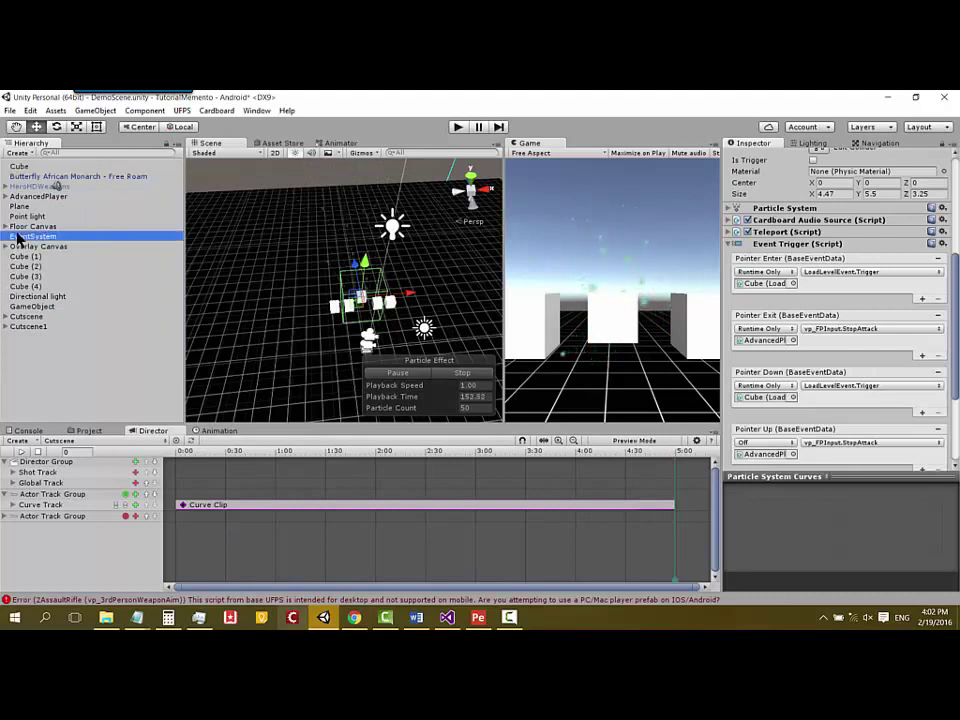